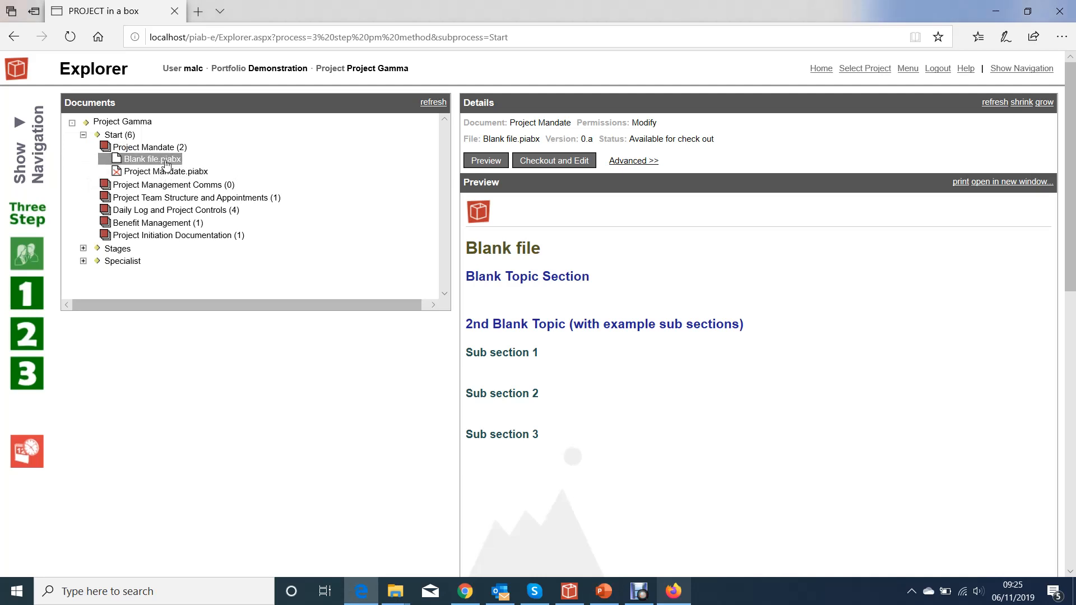
- Add the template library file Blank file.piabx to the Project Management Comms document
left_click(145, 187)
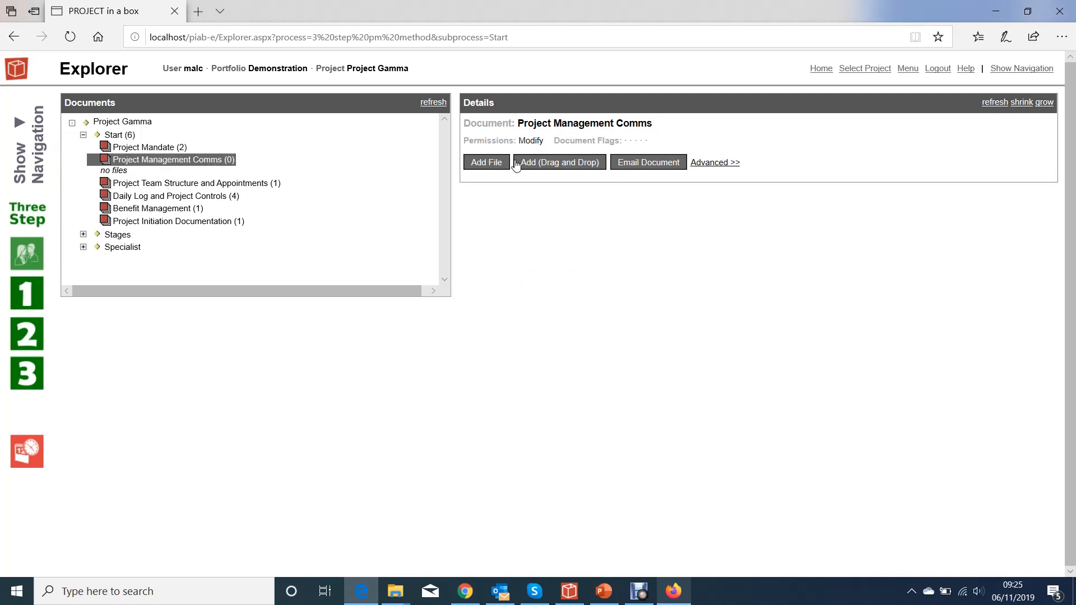
left_click(492, 166)
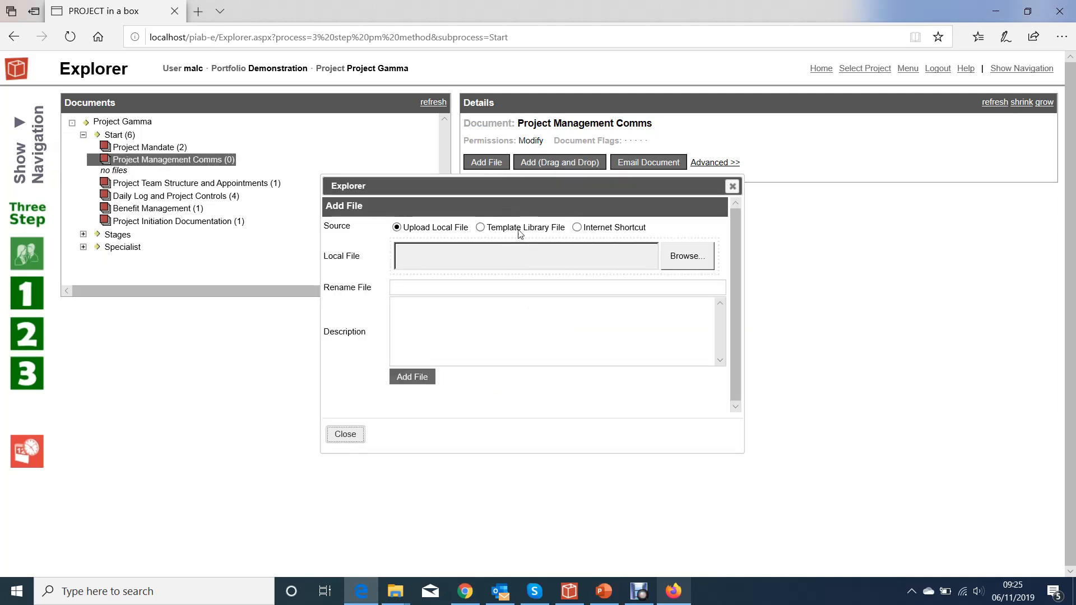
left_click(511, 227)
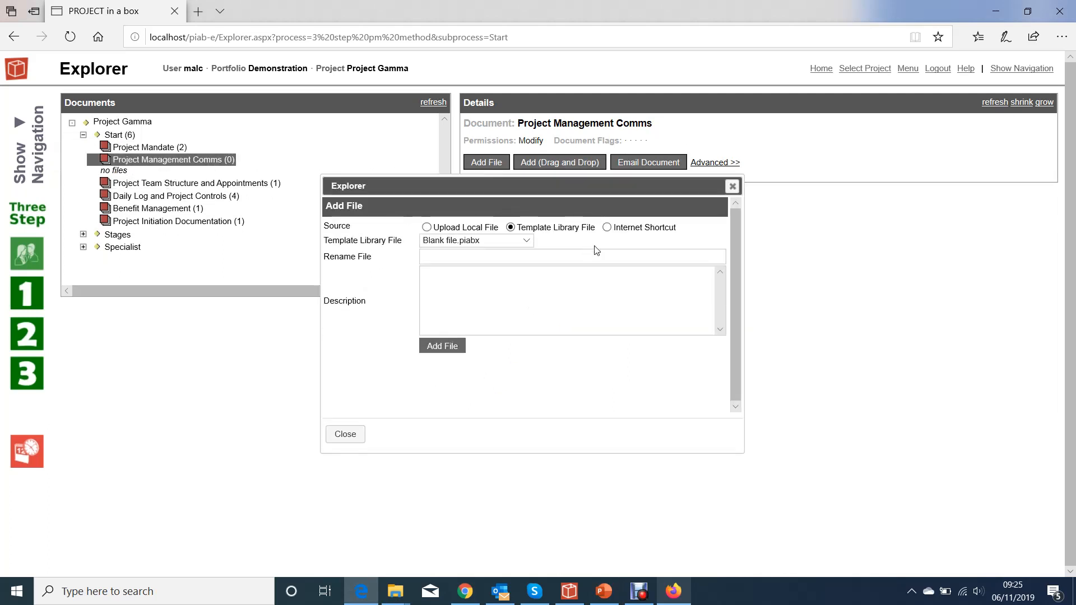
left_click(443, 346)
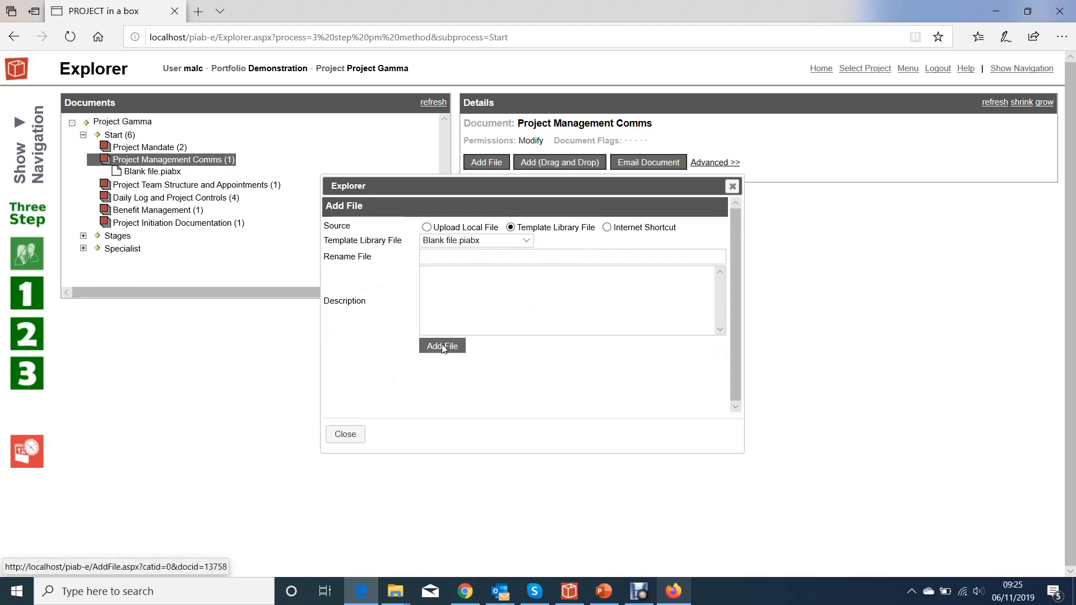
left_click(354, 434)
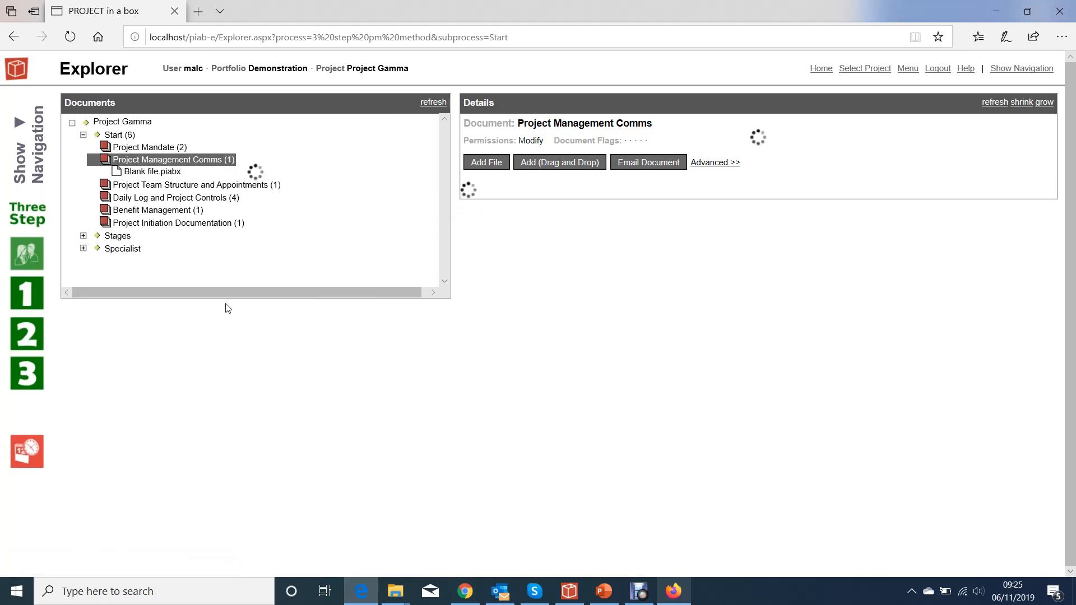
- Check out the new Blank file.piabx under Project Management Comms for editing
left_click(150, 174)
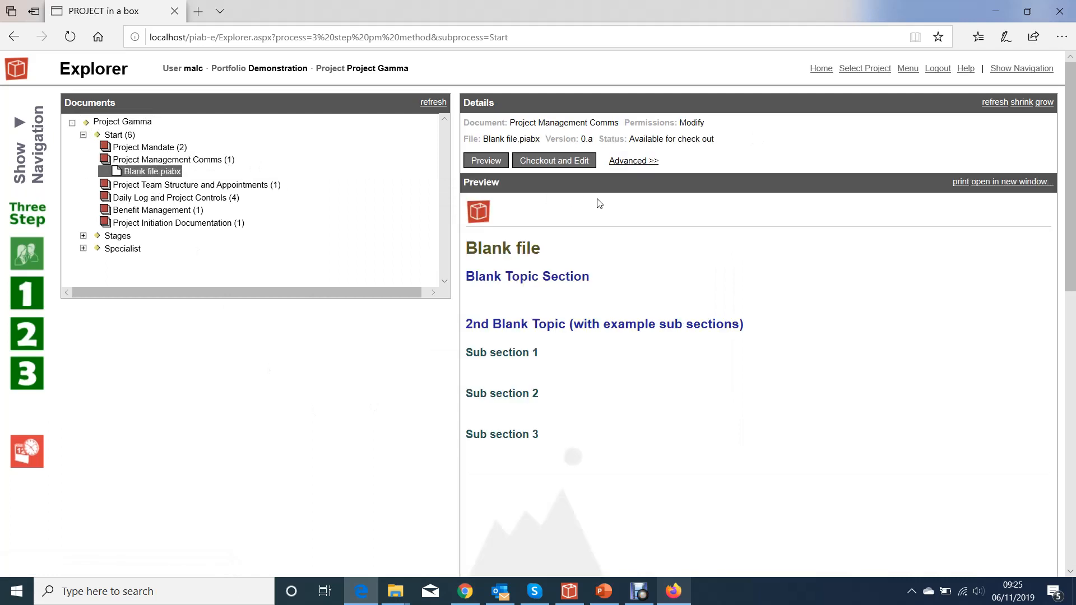
left_click(554, 164)
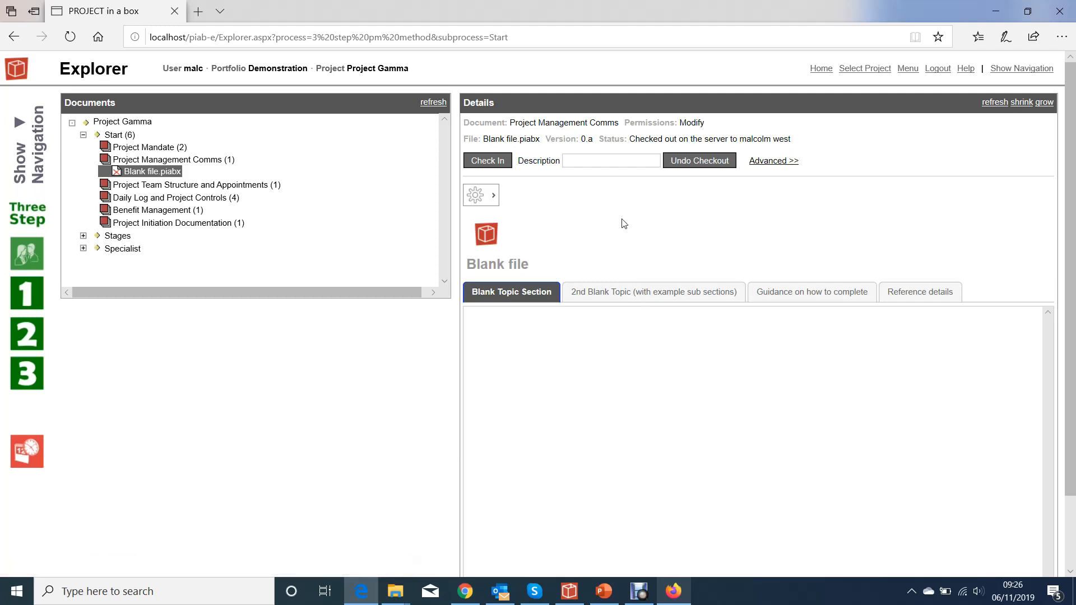
scroll(622, 223, "down", 1)
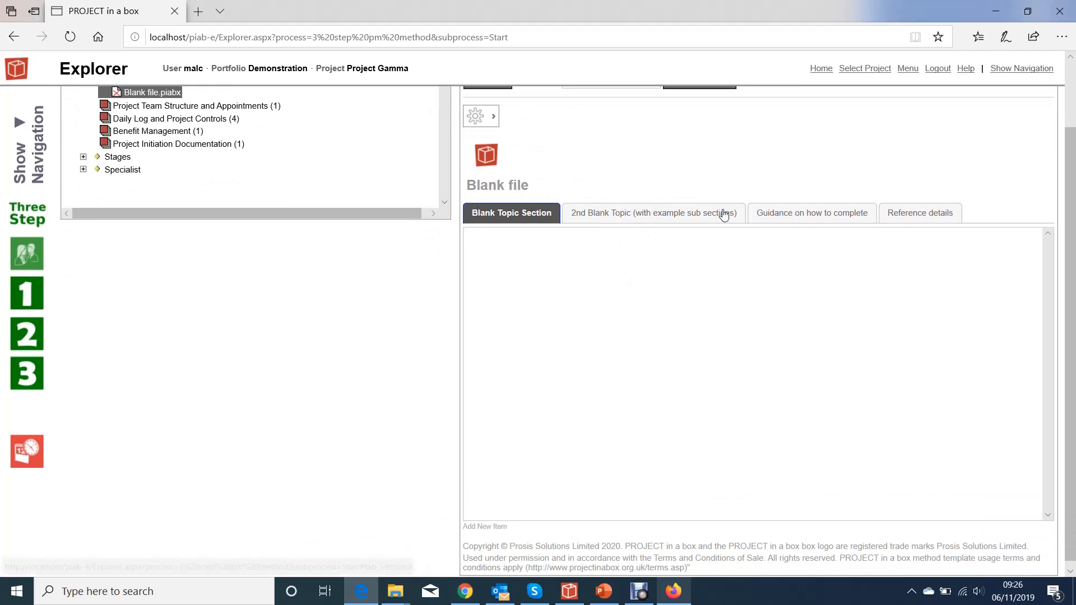
left_click(541, 349)
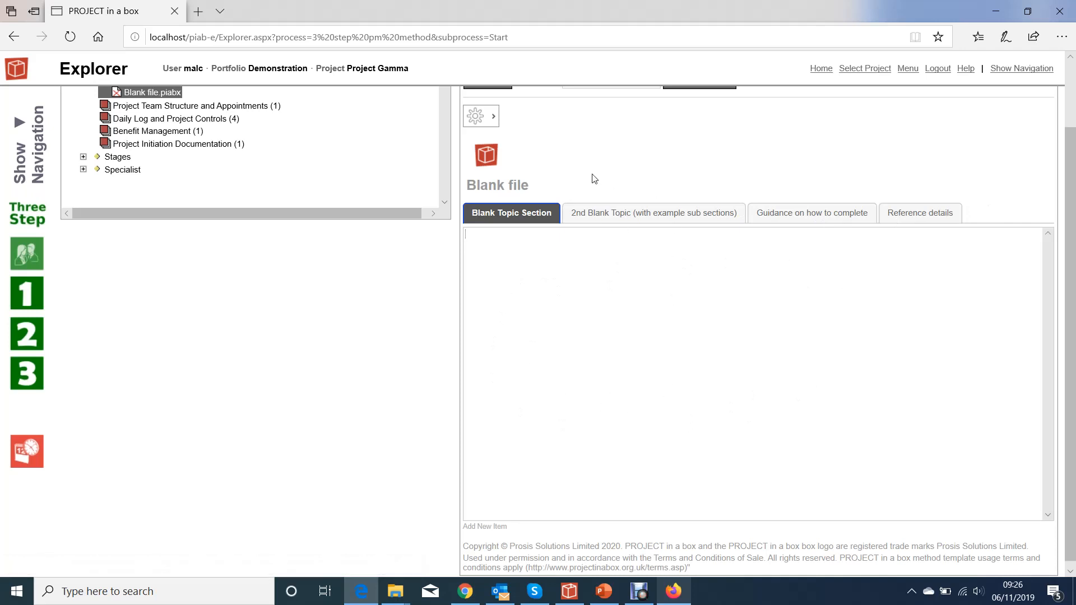
left_click(477, 122)
scroll(668, 197, "up", 2)
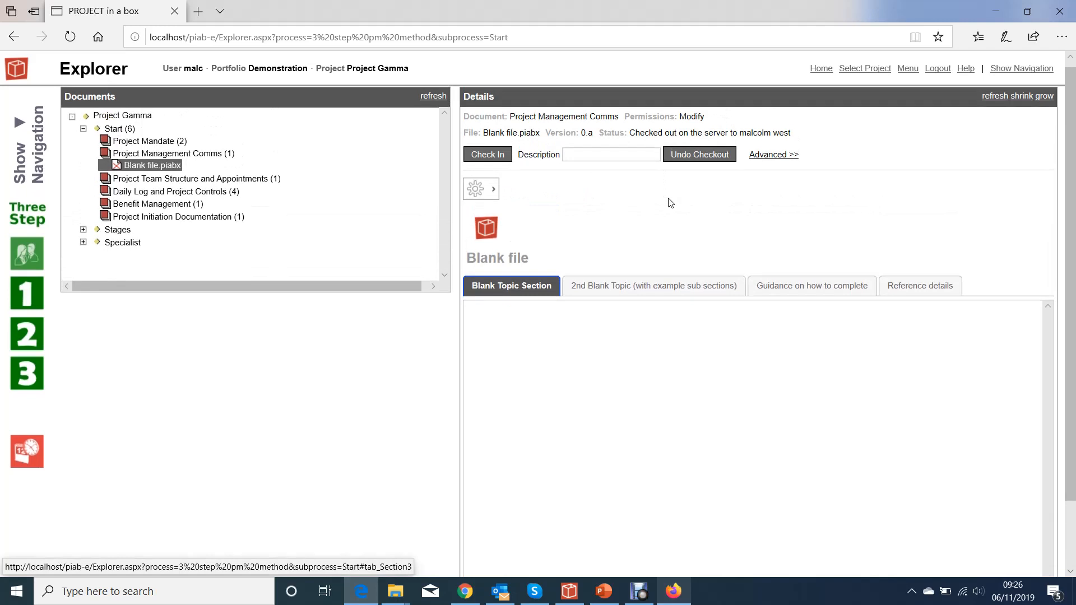
- Duplicate the Blank Topic Section and compare the copy with the original
scroll(593, 216, "down", 1)
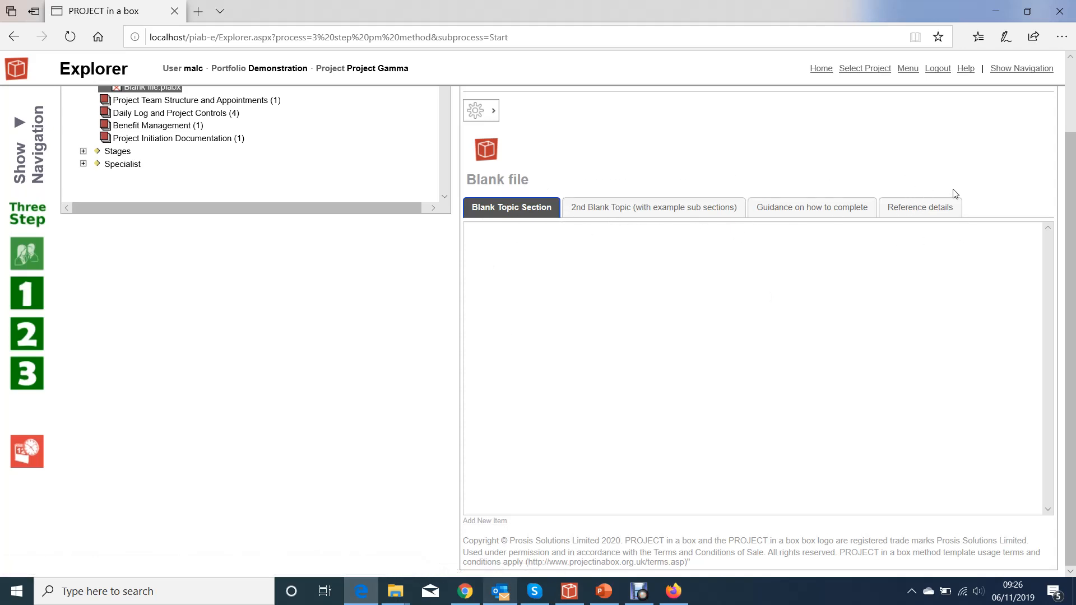
left_click(493, 112)
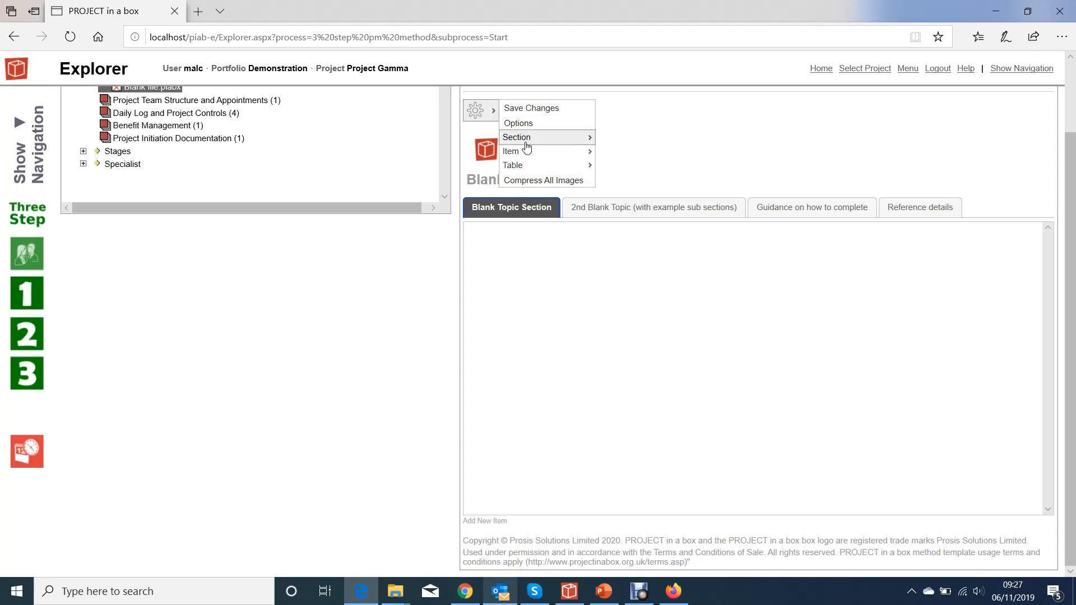
mouse_move(527, 140)
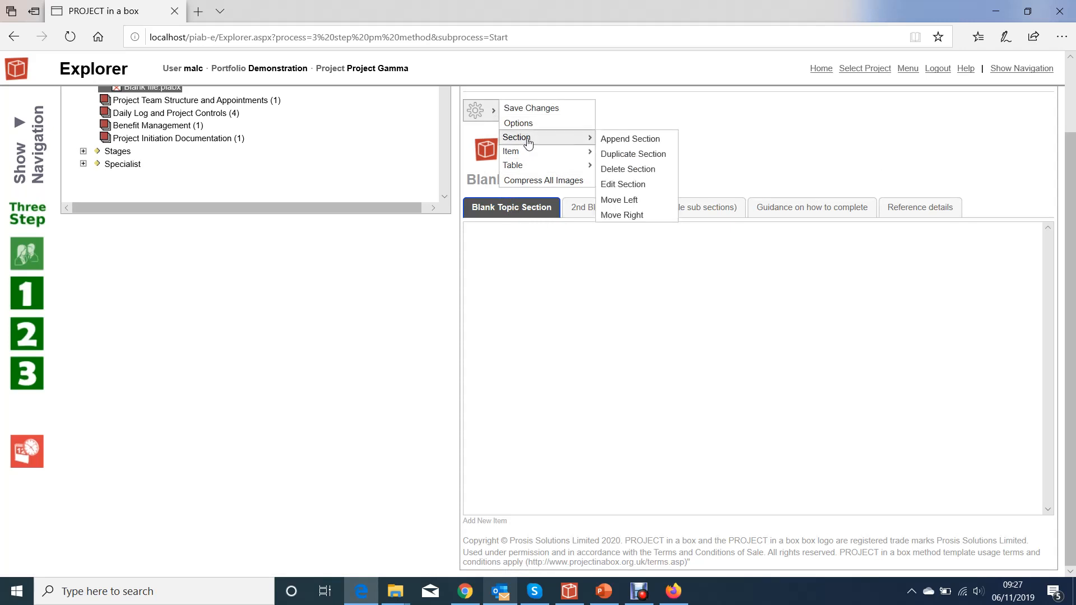
left_click(643, 159)
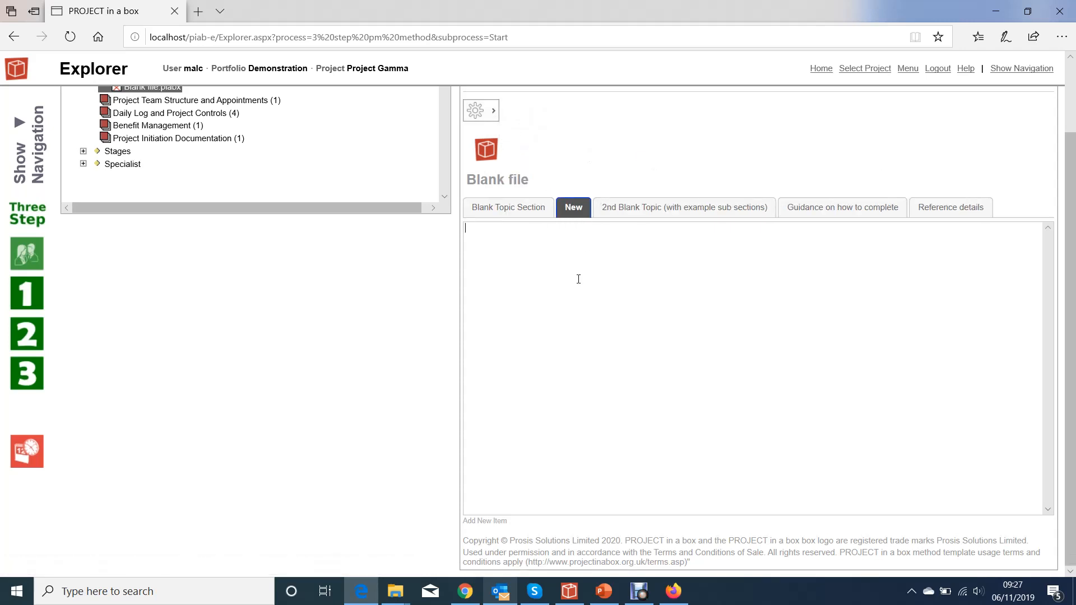
left_click(510, 210)
left_click(576, 209)
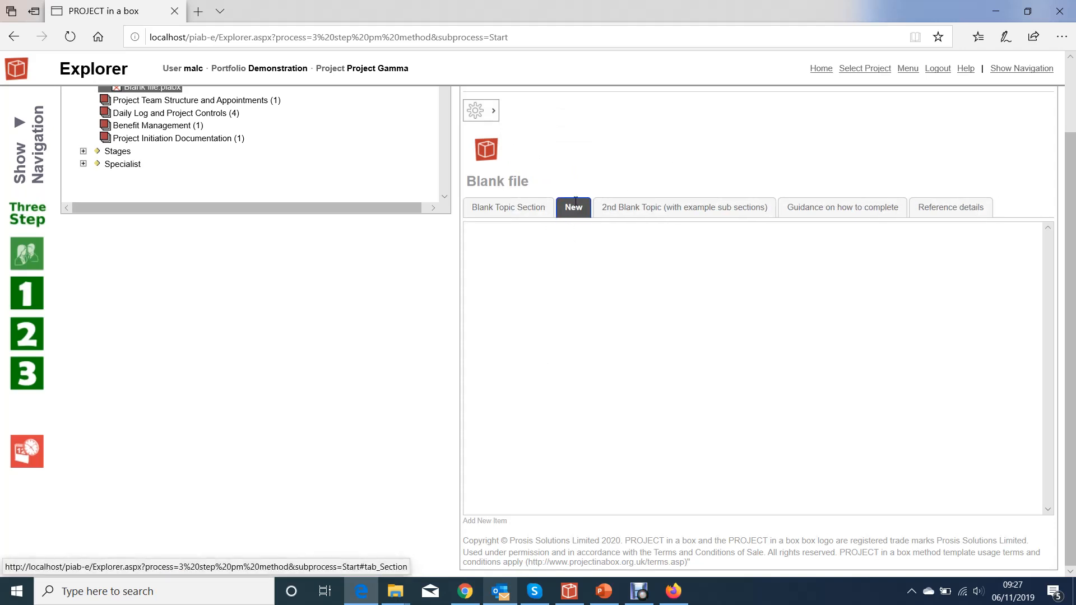
- Duplicate the Reference details section and compare the copy with the original
left_click(951, 215)
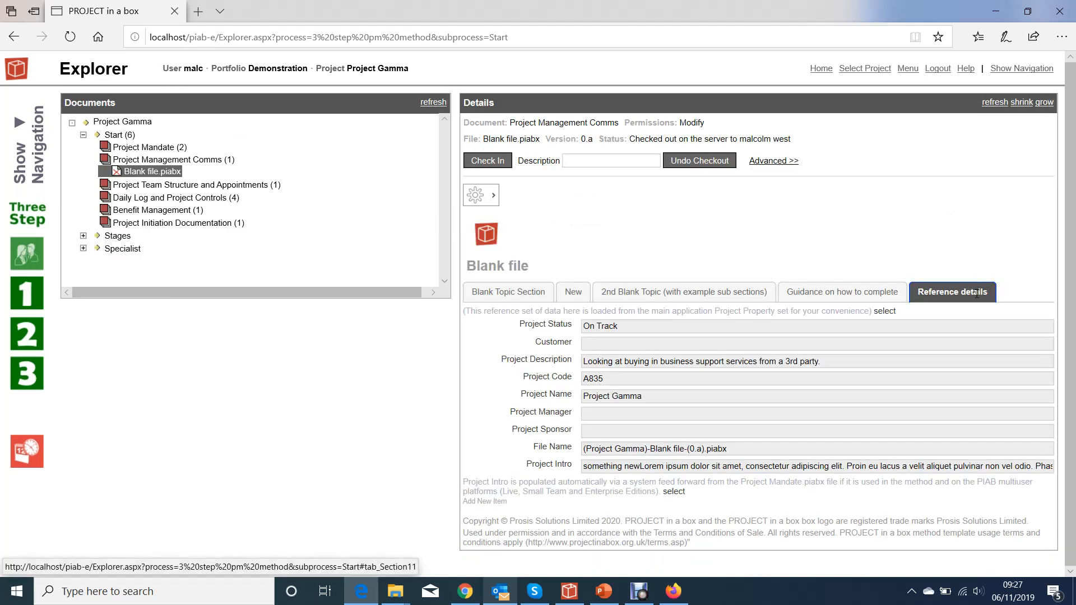
left_click(478, 194)
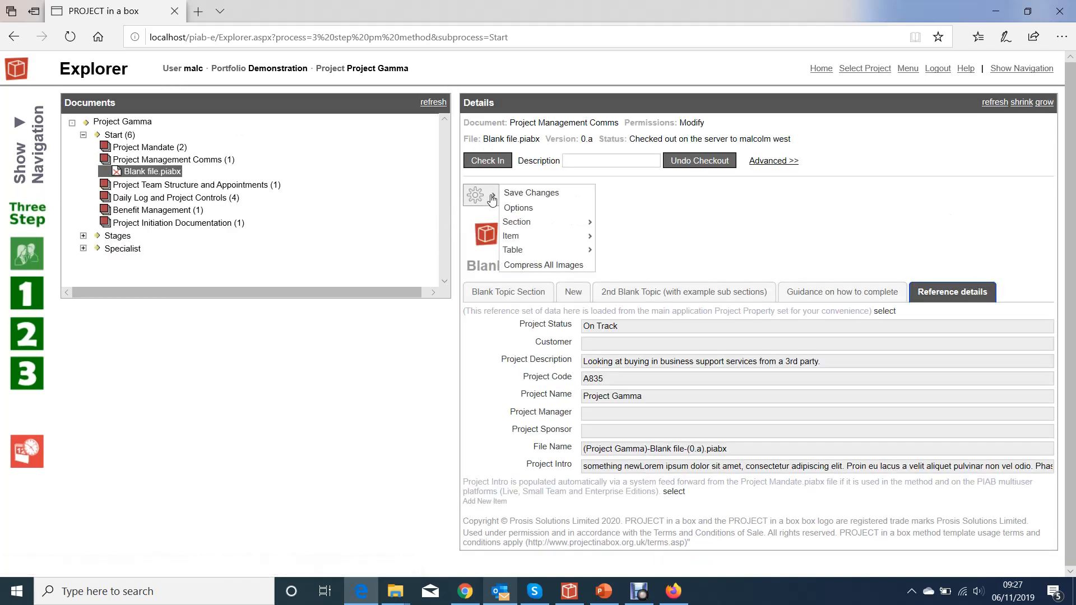
mouse_move(524, 221)
left_click(632, 240)
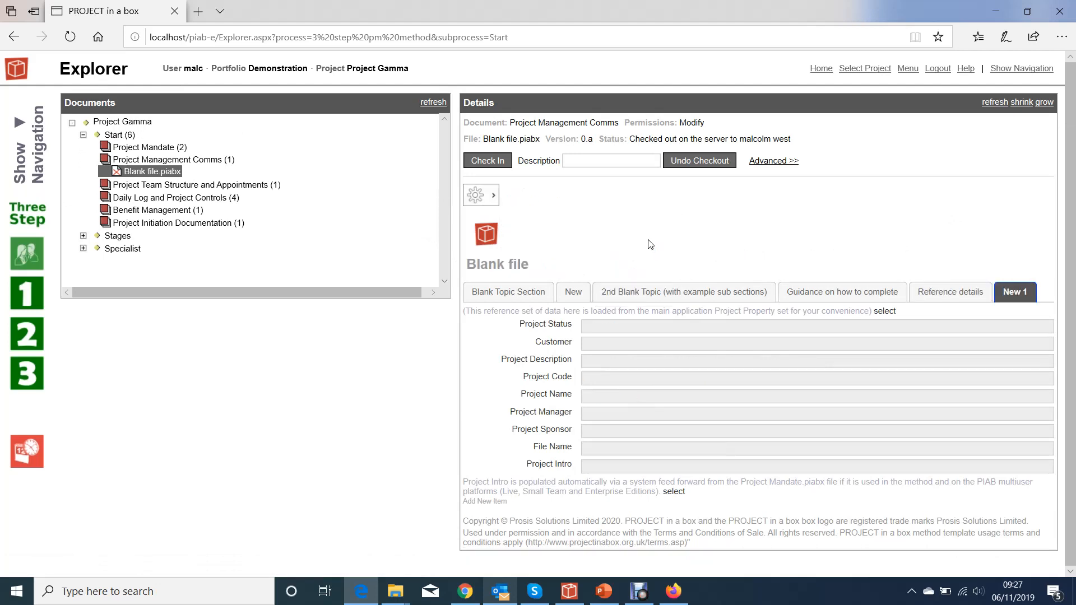
left_click(969, 293)
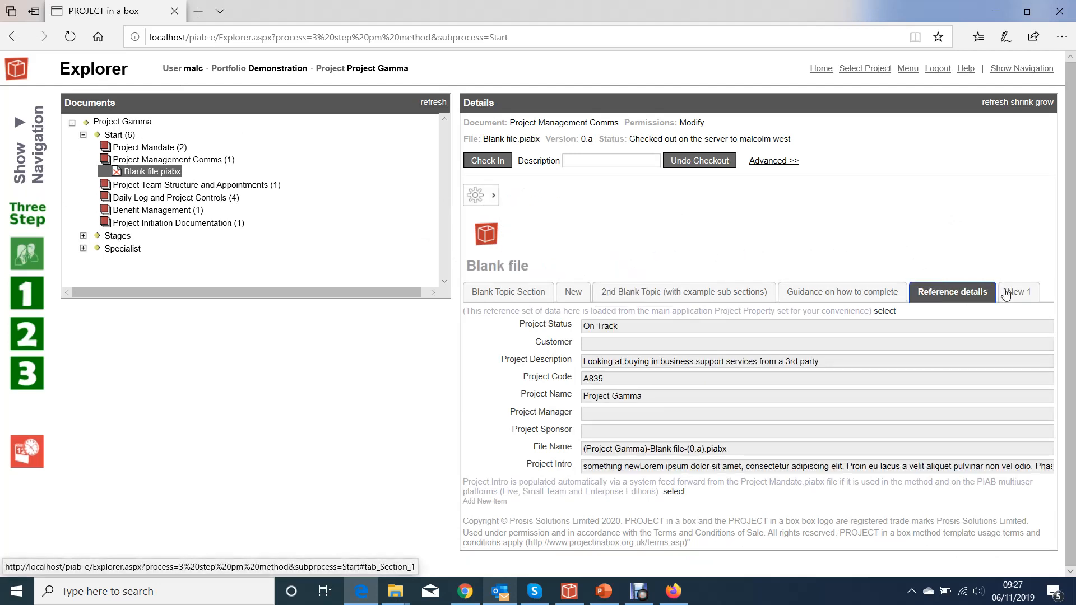
left_click(1017, 294)
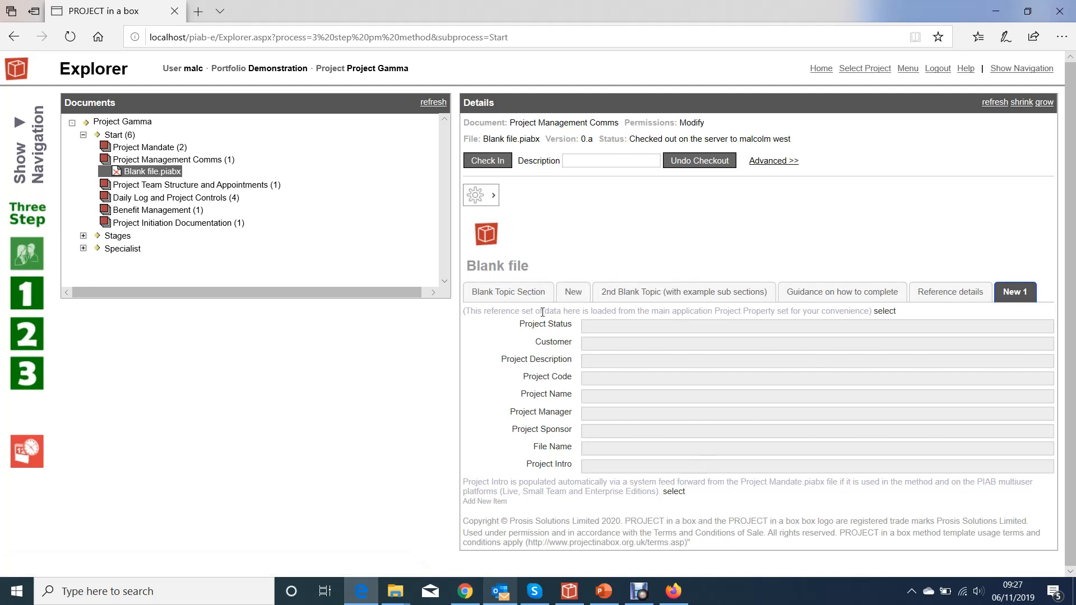
- Delete the duplicated New section that follows the Blank Topic Section
left_click(481, 297)
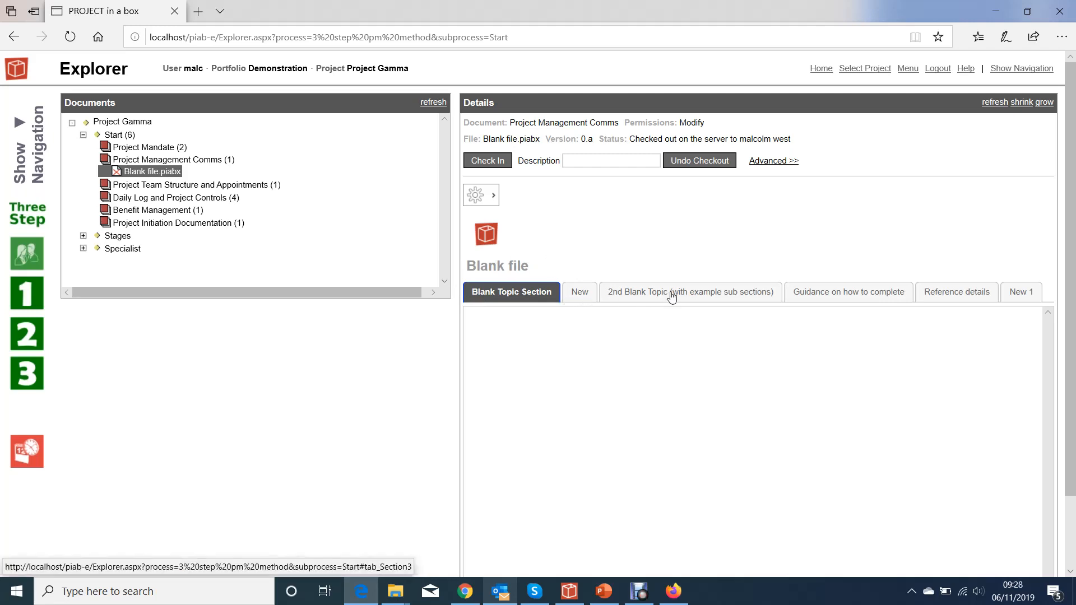
left_click(580, 293)
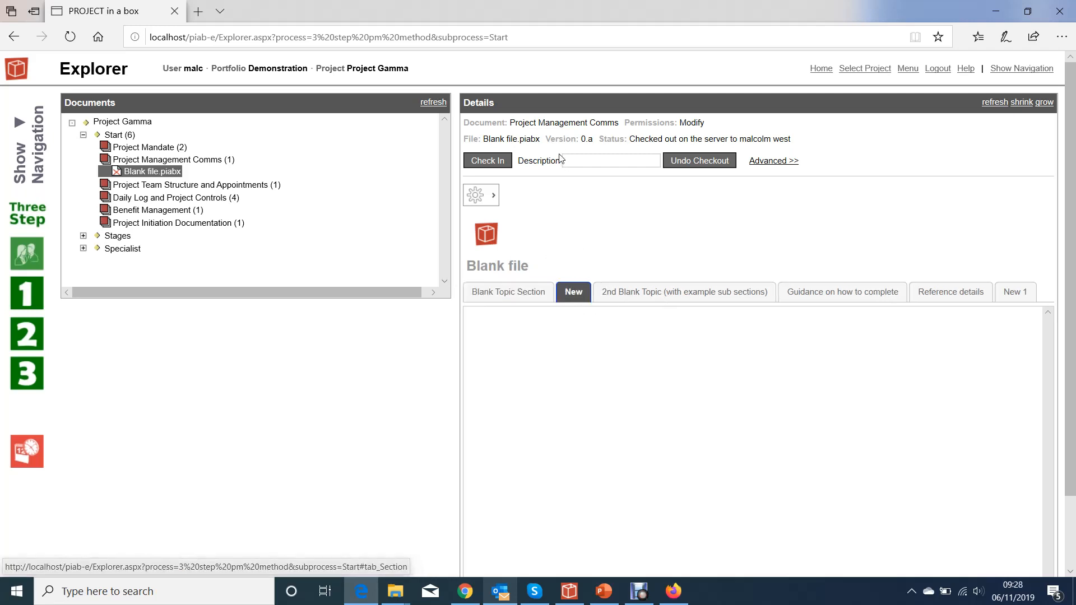
left_click(493, 196)
mouse_move(530, 227)
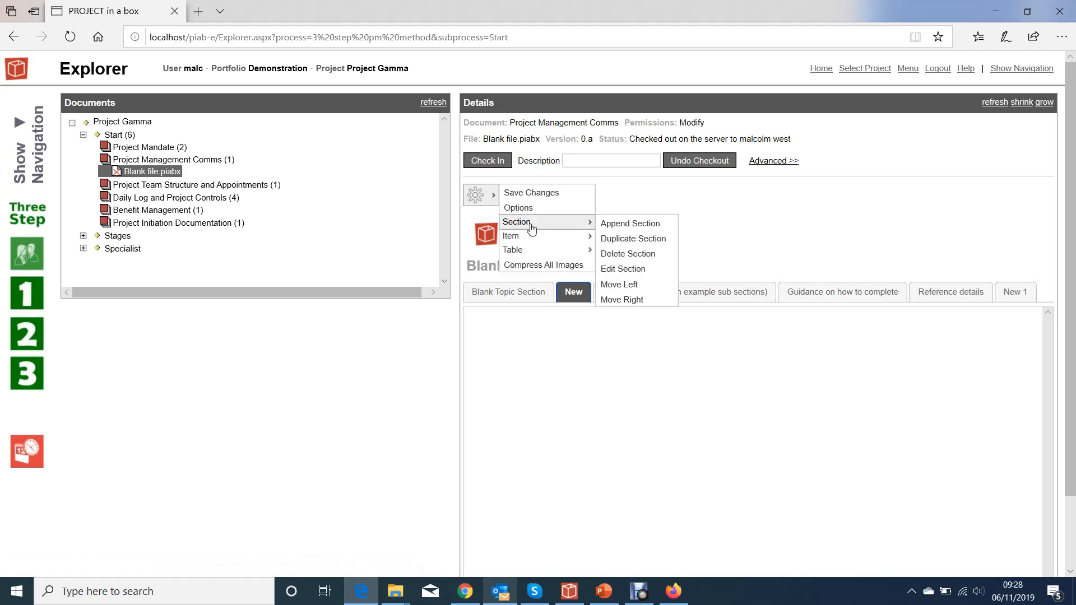
left_click(613, 255)
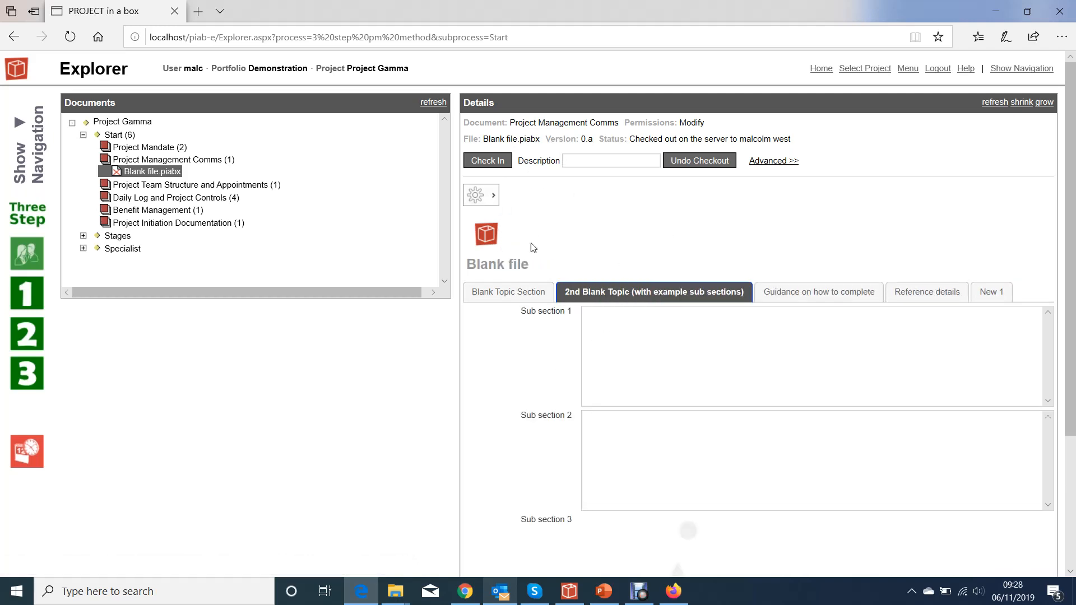
- Append a new blank section to the end of the file
left_click(493, 196)
left_click(493, 197)
left_click(492, 201)
mouse_move(532, 224)
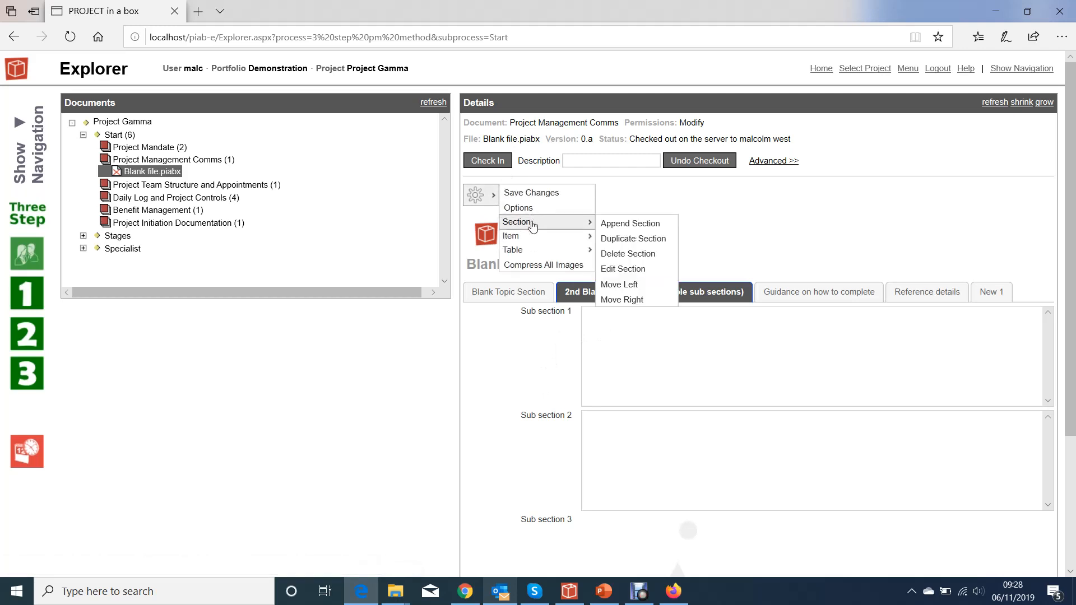
left_click(643, 224)
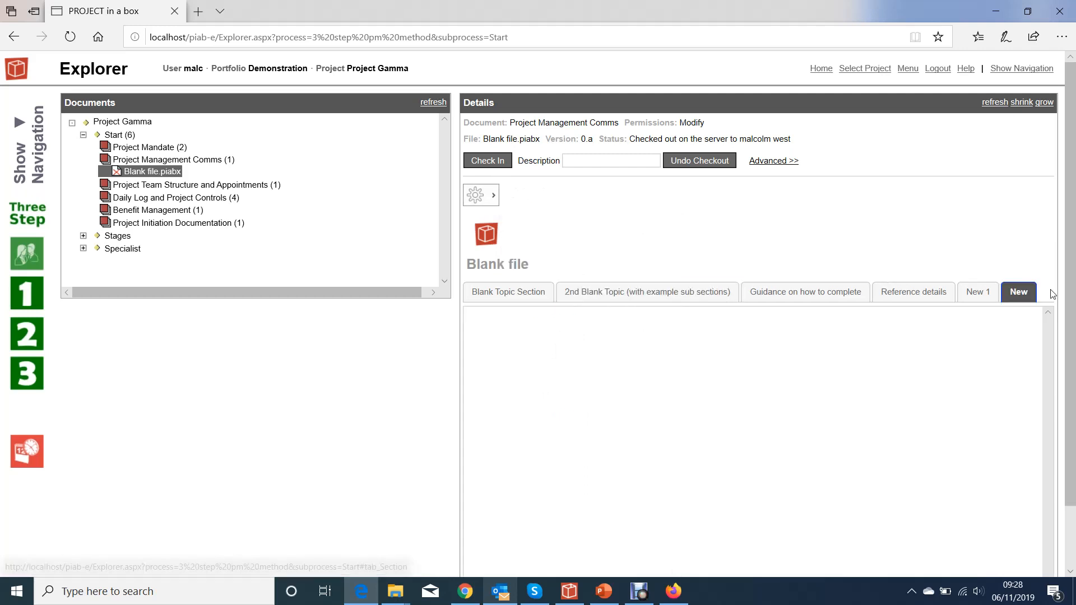
- Try to move the item up within the appended New section
scroll(997, 344, "down", 2)
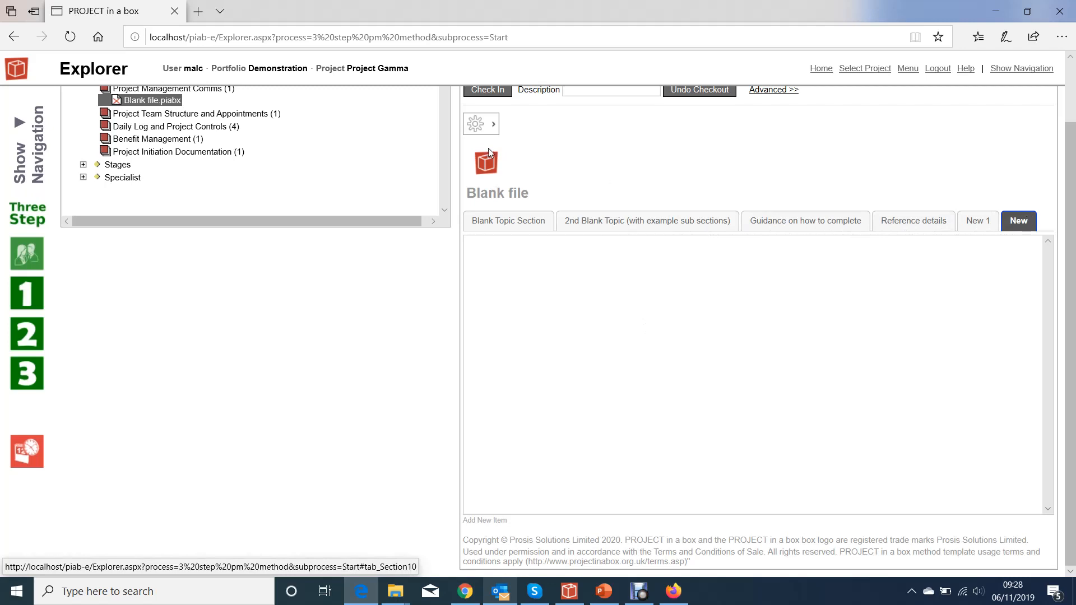
left_click(481, 124)
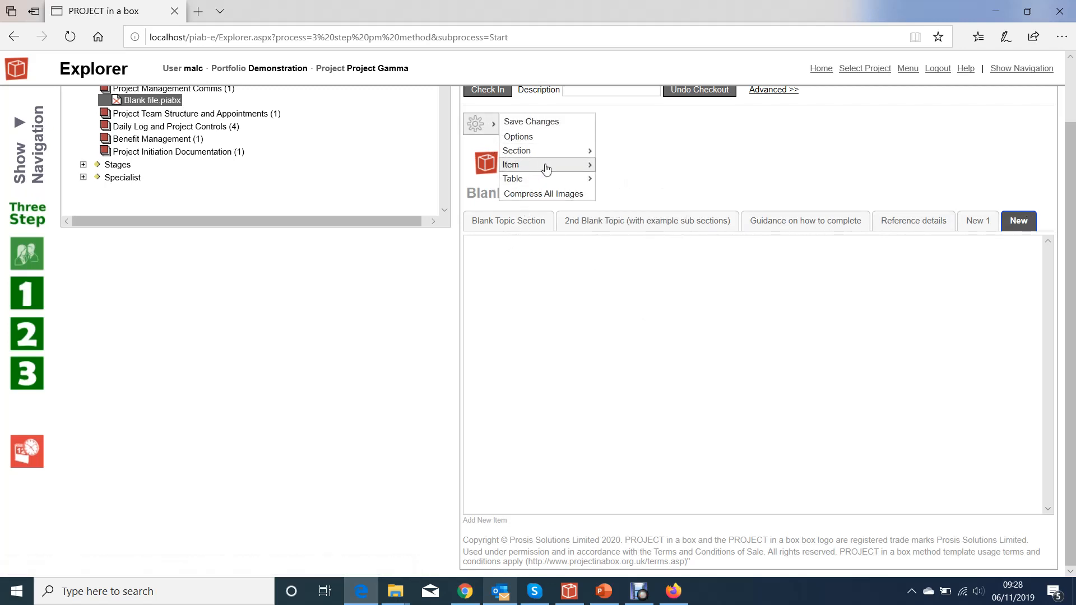
mouse_move(545, 165)
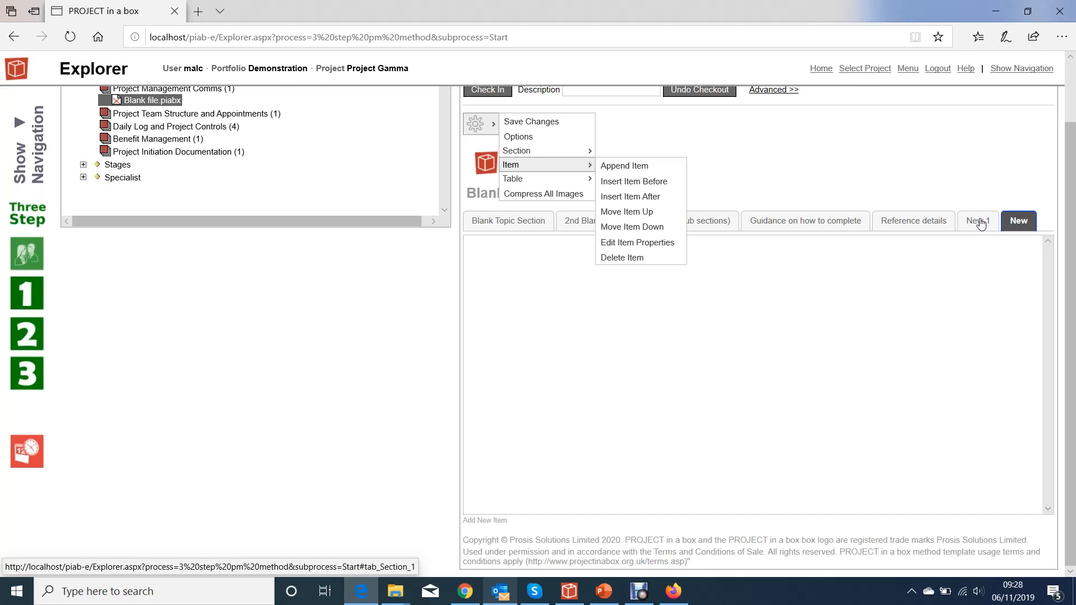
left_click(644, 212)
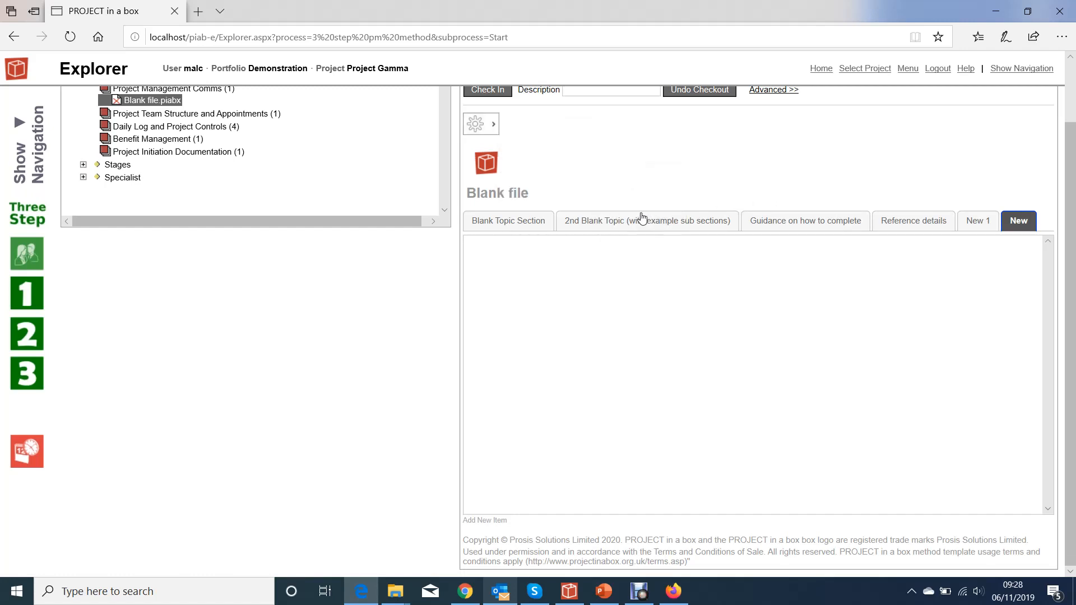
- Move the New section one place left so it sits before New 1
left_click(496, 125)
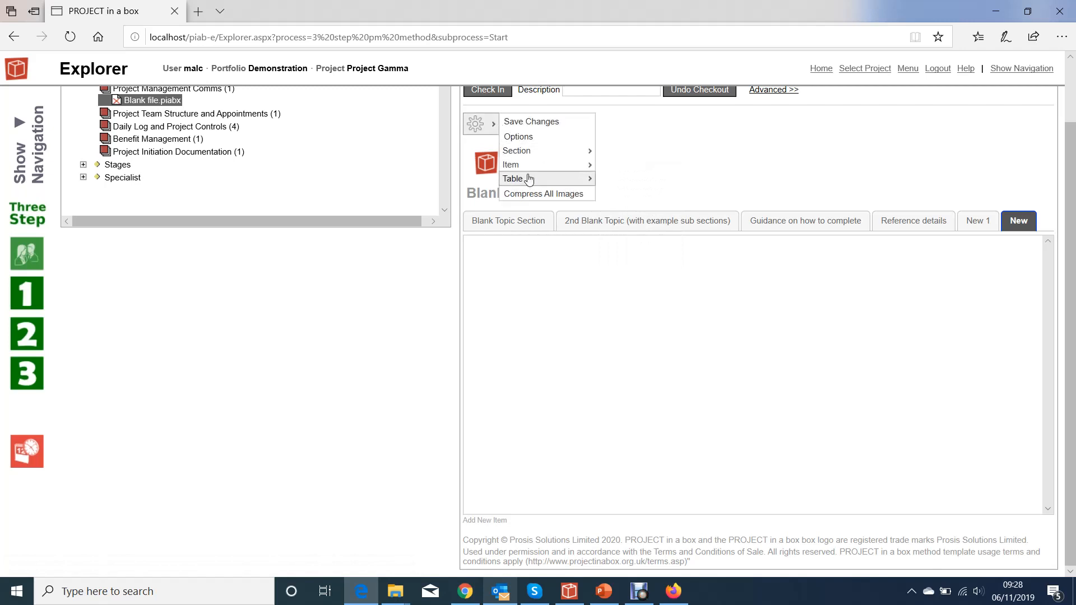
mouse_move(516, 150)
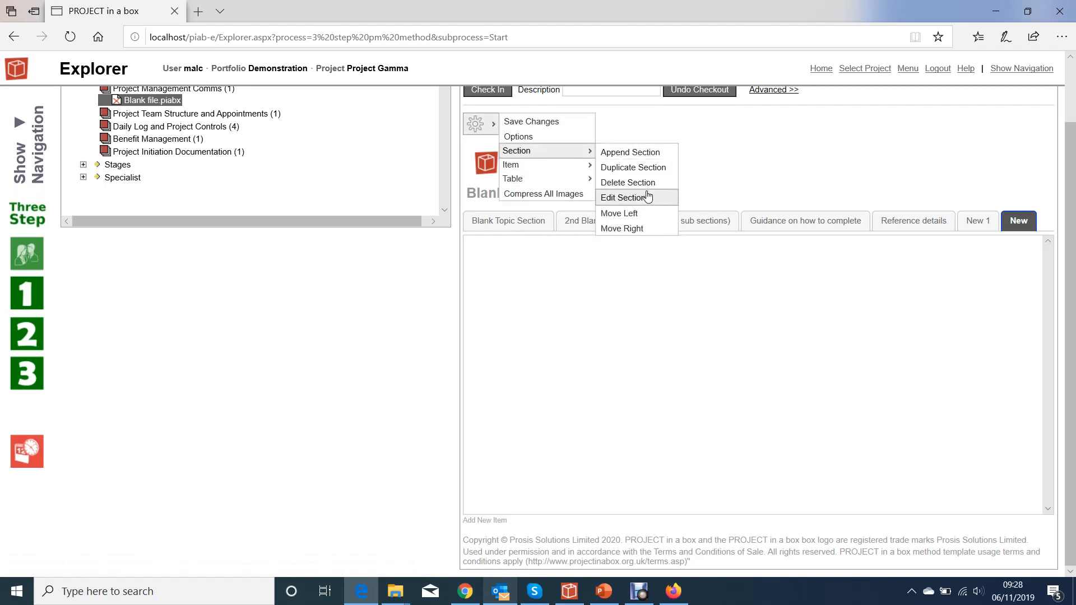
left_click(639, 216)
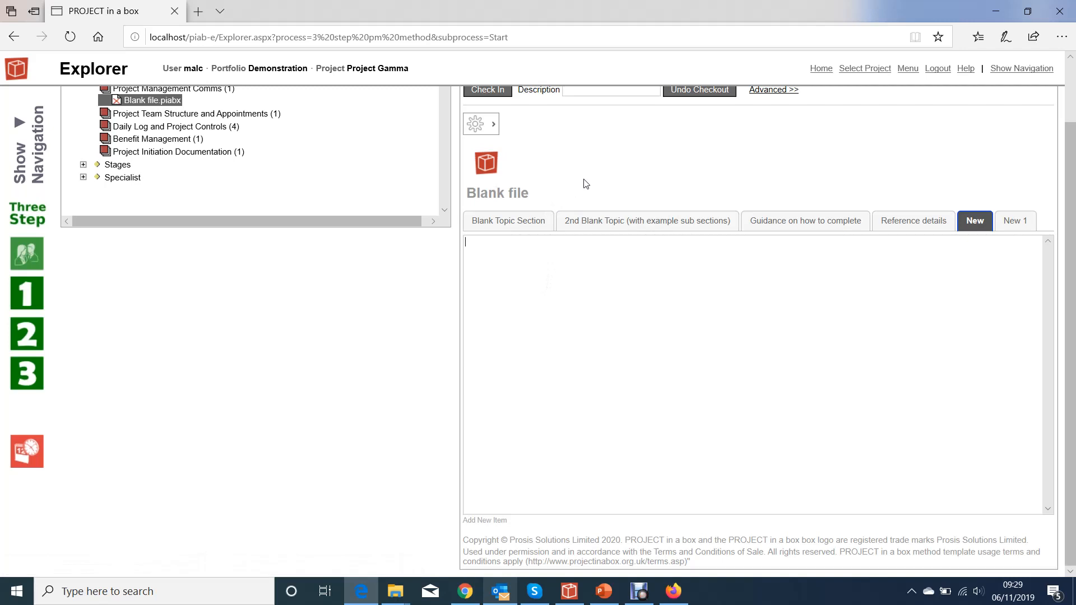
- Add a new item to the New section and change its type to Image
left_click(487, 522)
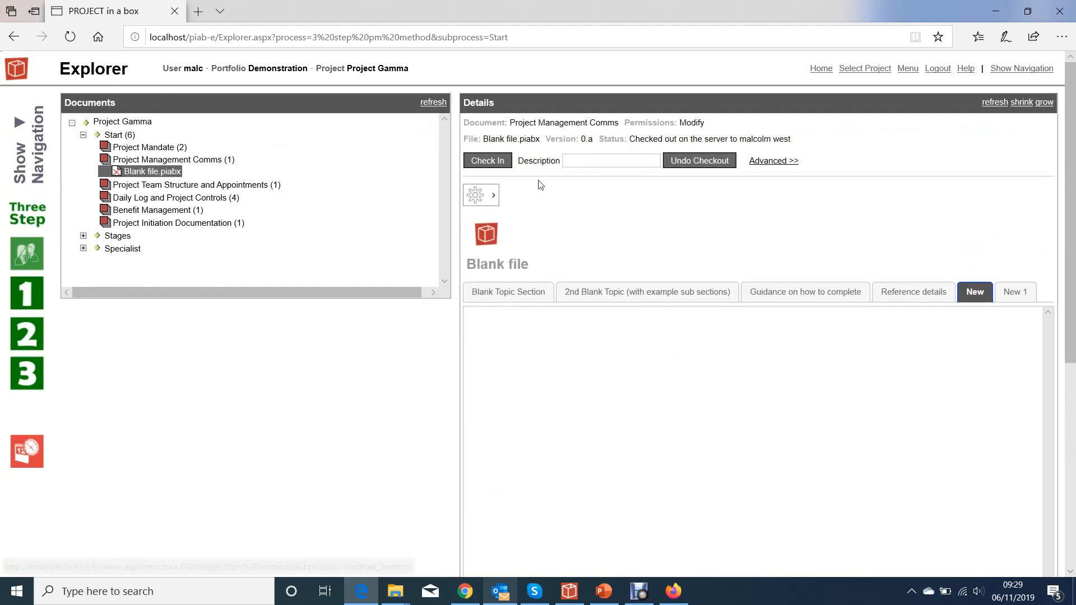
left_click(487, 197)
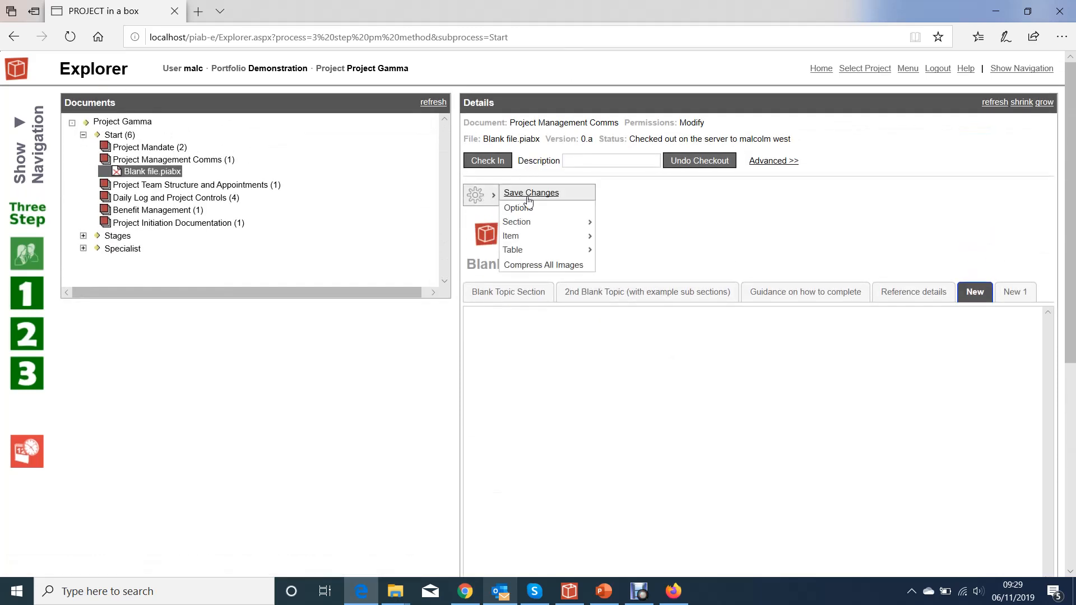
mouse_move(529, 240)
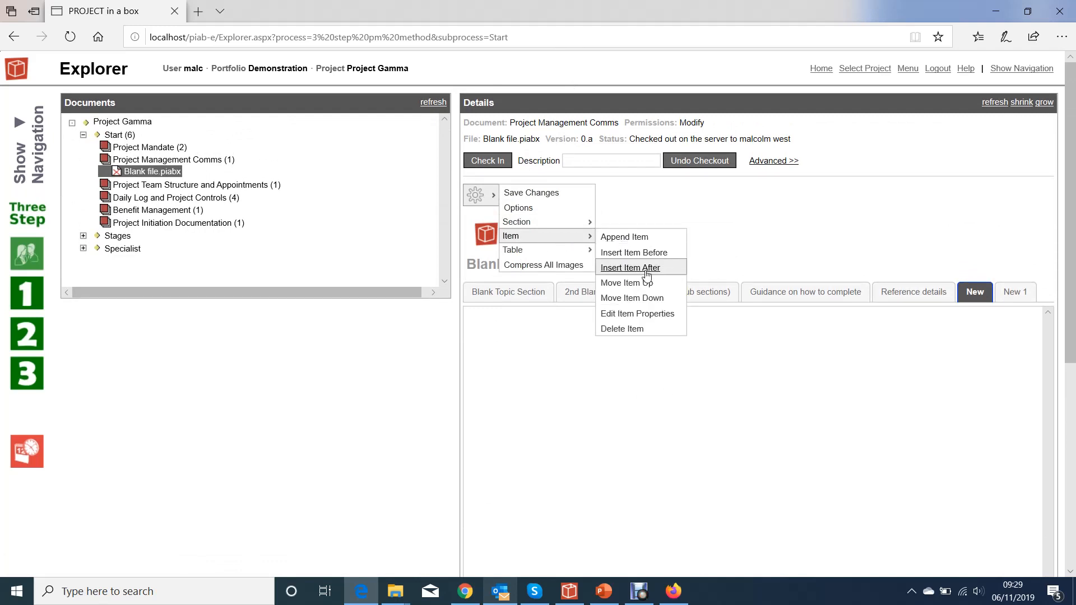
left_click(645, 314)
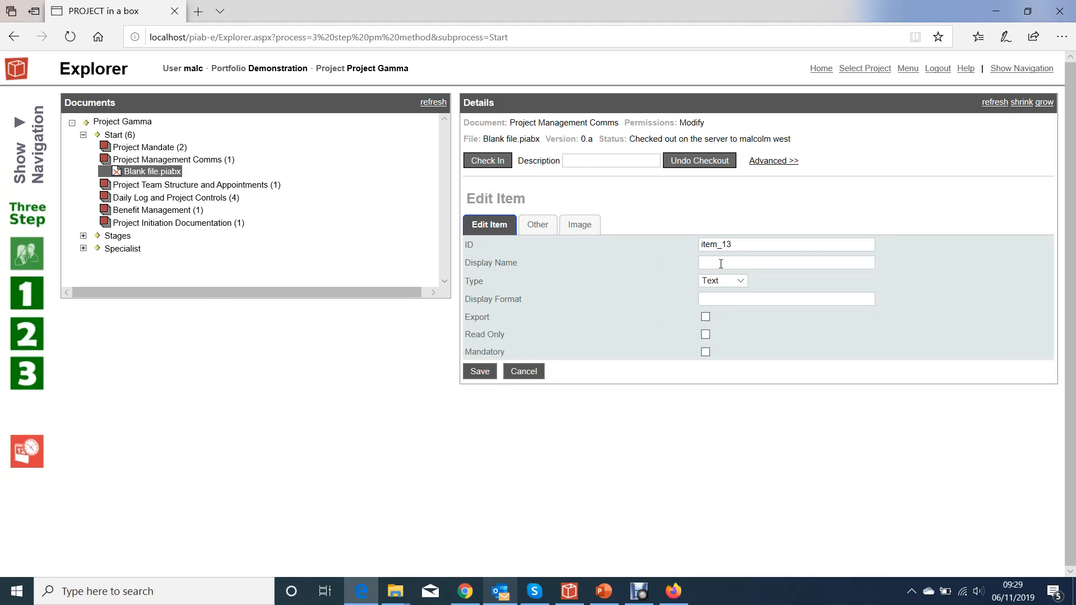
left_click(740, 281)
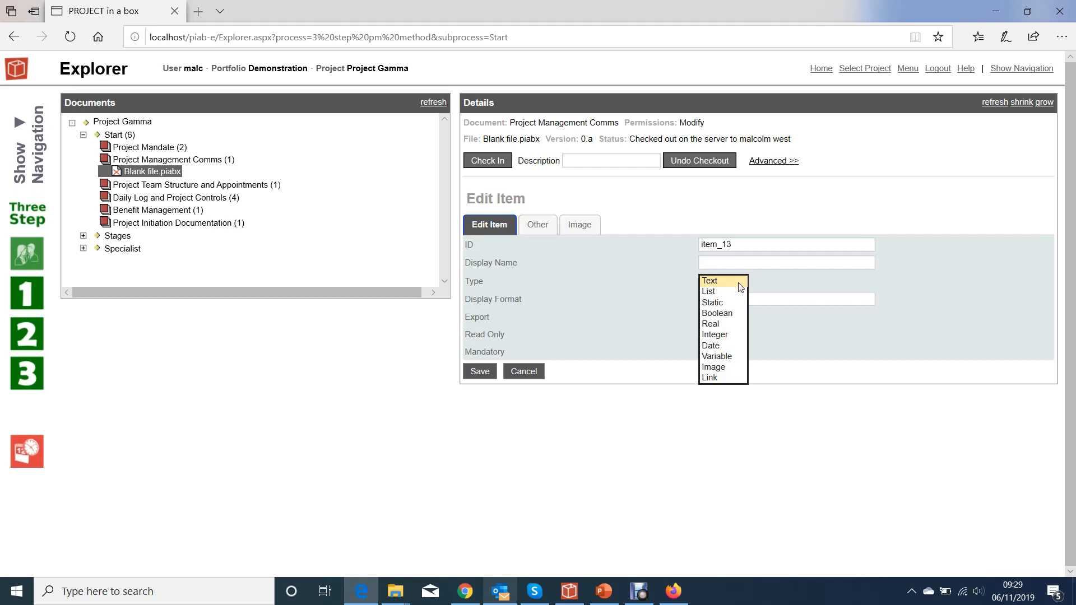
left_click(727, 368)
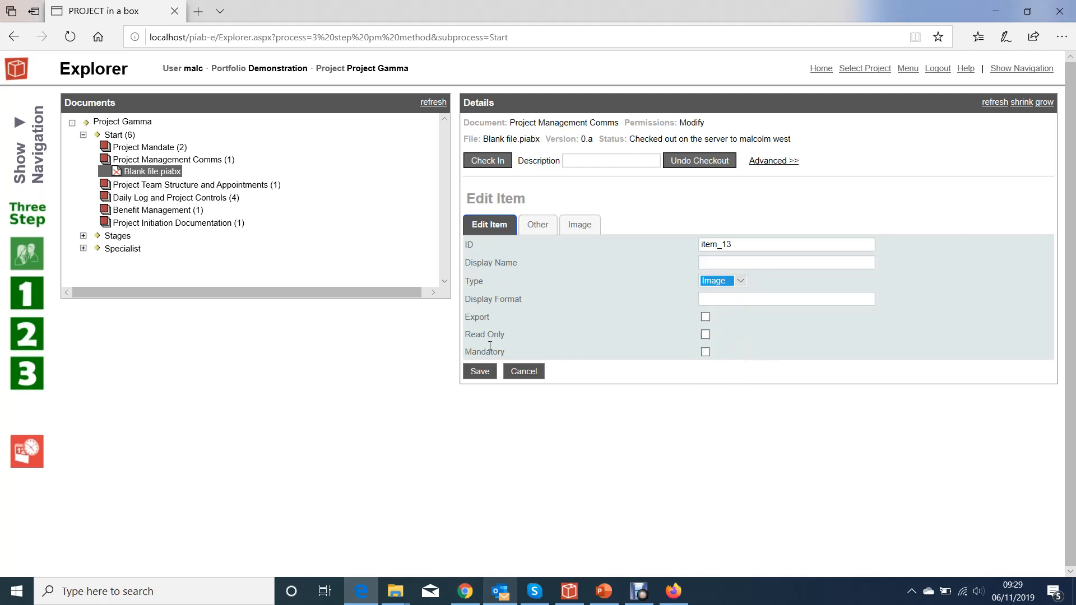
left_click(480, 371)
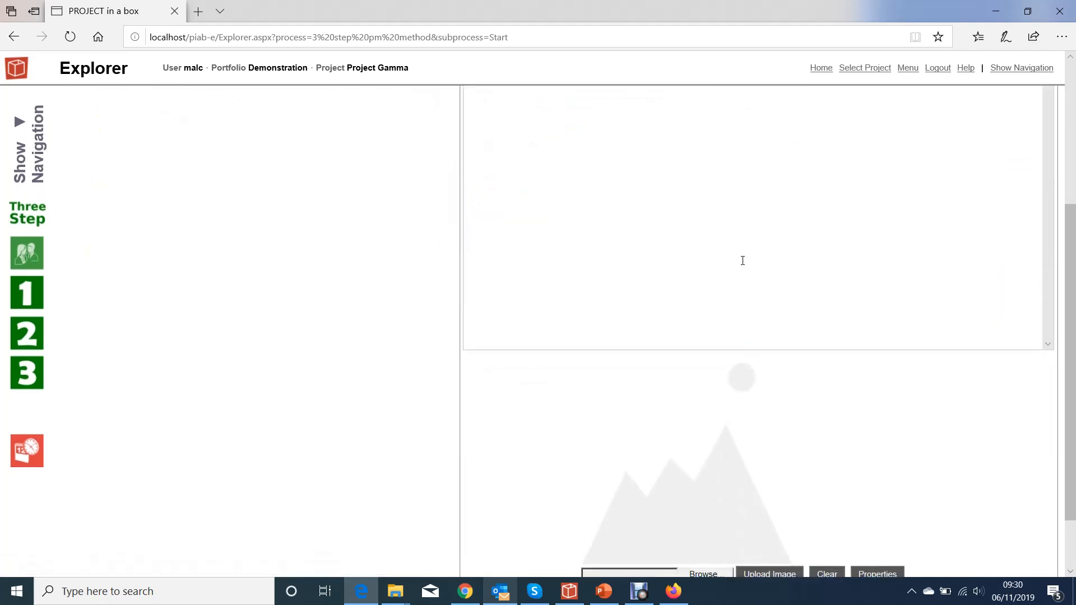
- Add a second image item to the New section and dismiss its file picker without choosing an image
scroll(743, 261, "down", 2)
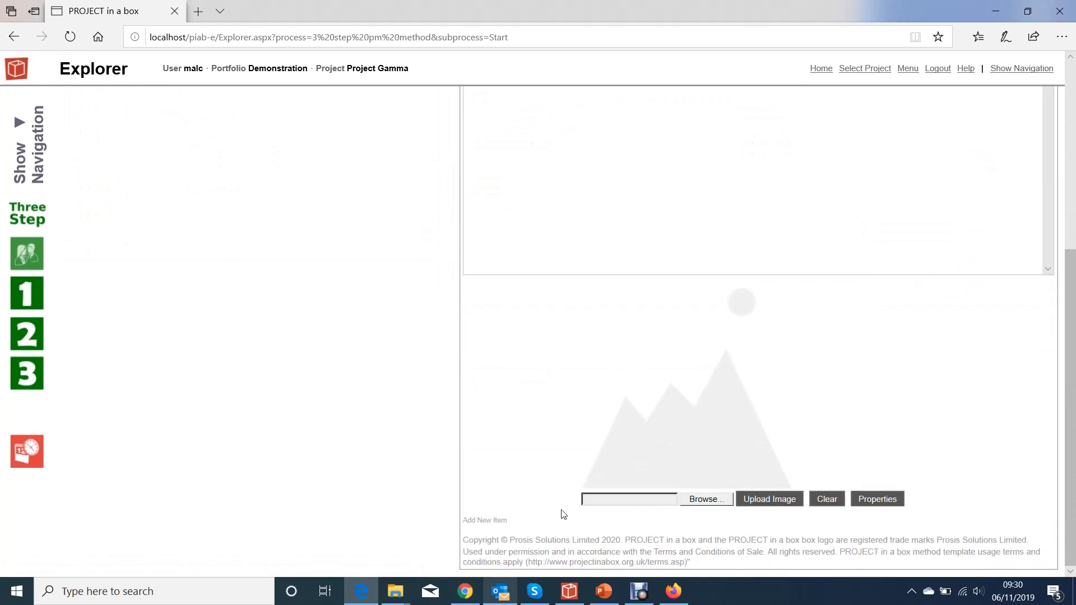
left_click(497, 521)
scroll(660, 364, "down", 1)
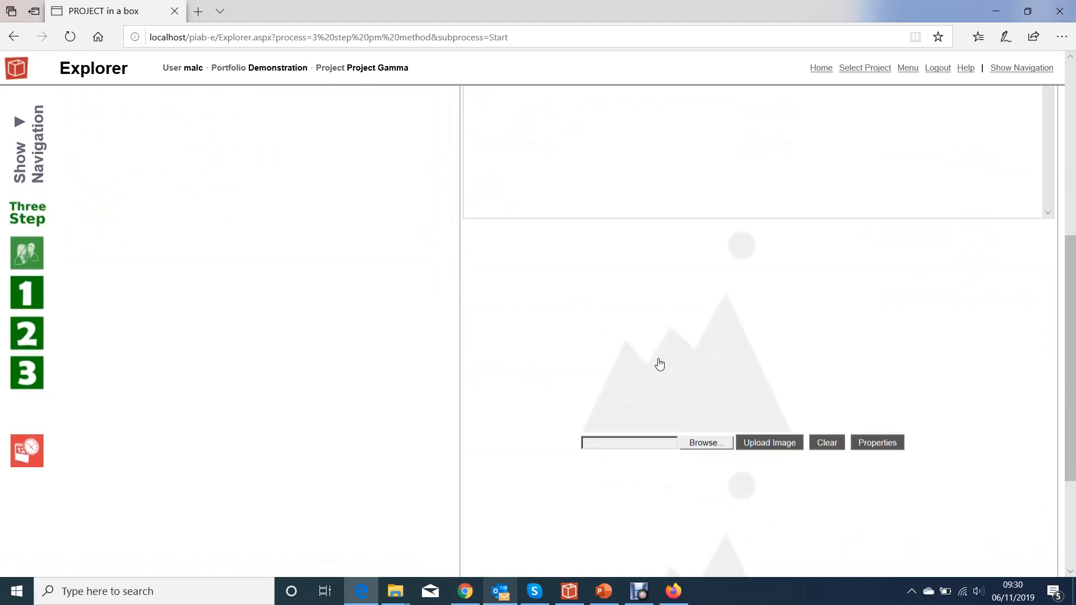
scroll(660, 364, "down", 3)
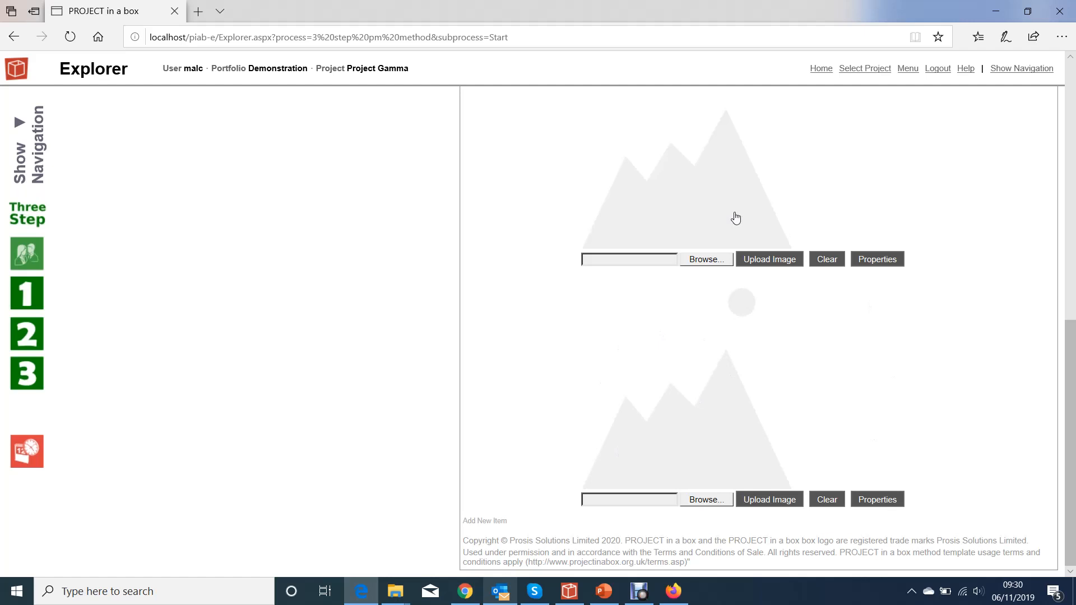
left_click(630, 501)
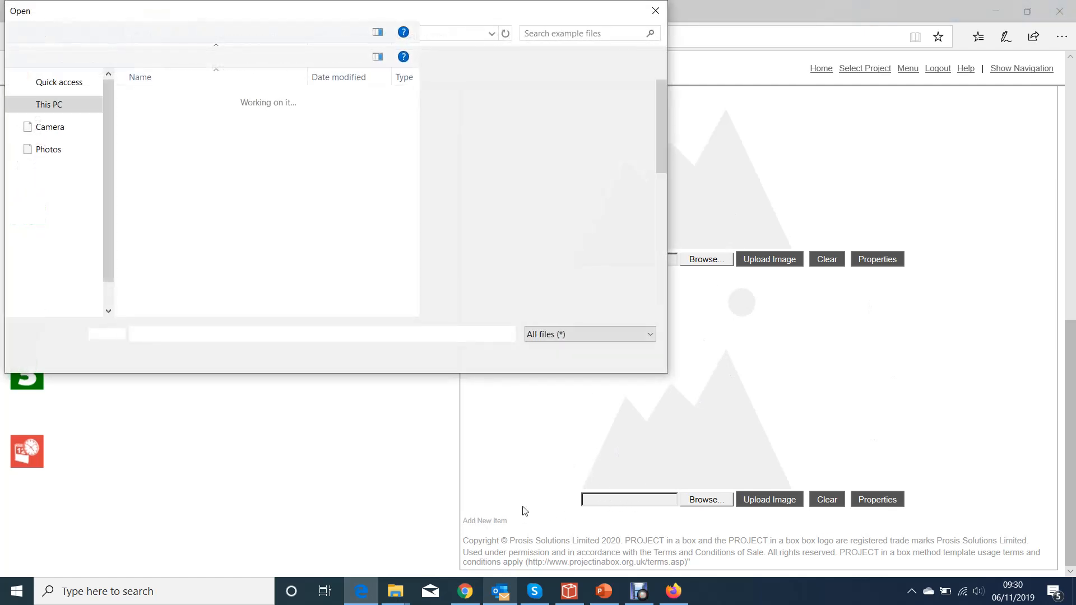
left_click(659, 9)
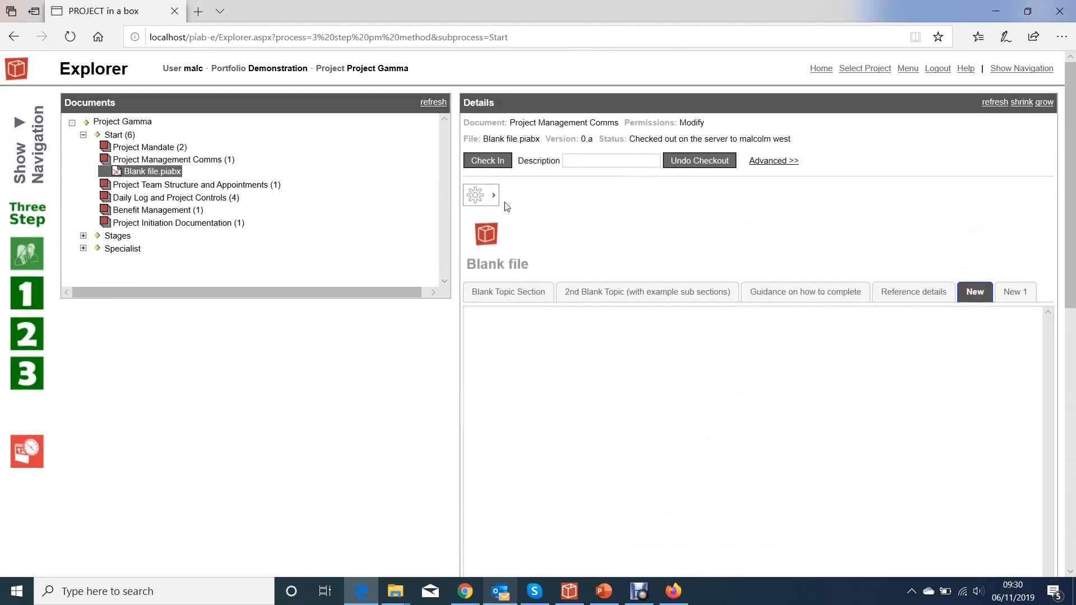
- Delete the extra image item from the New section
left_click(481, 195)
mouse_move(551, 240)
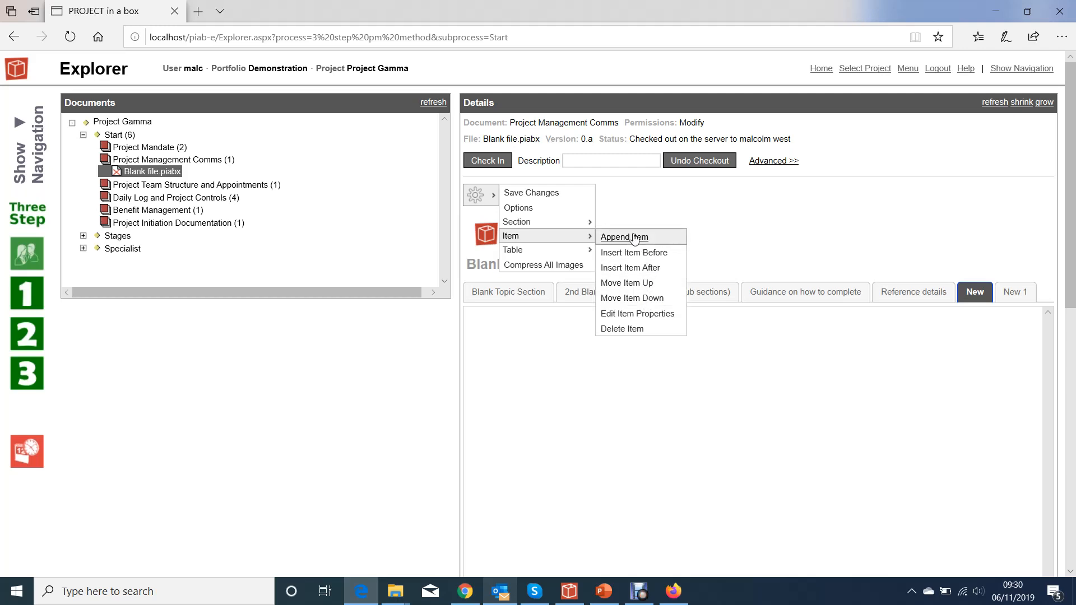
scroll(589, 467, "down", 9)
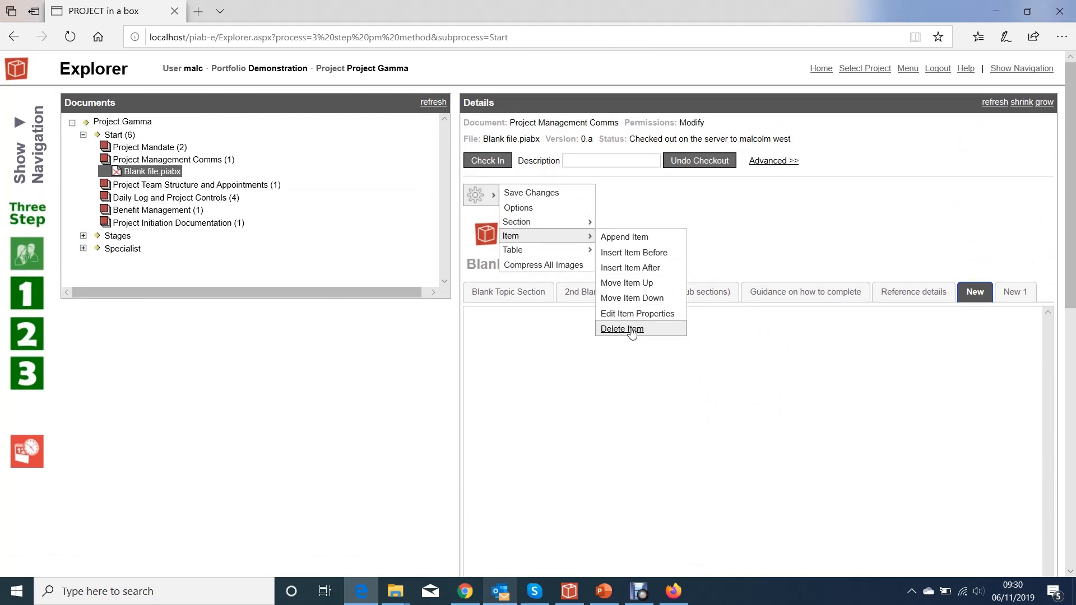
left_click(632, 331)
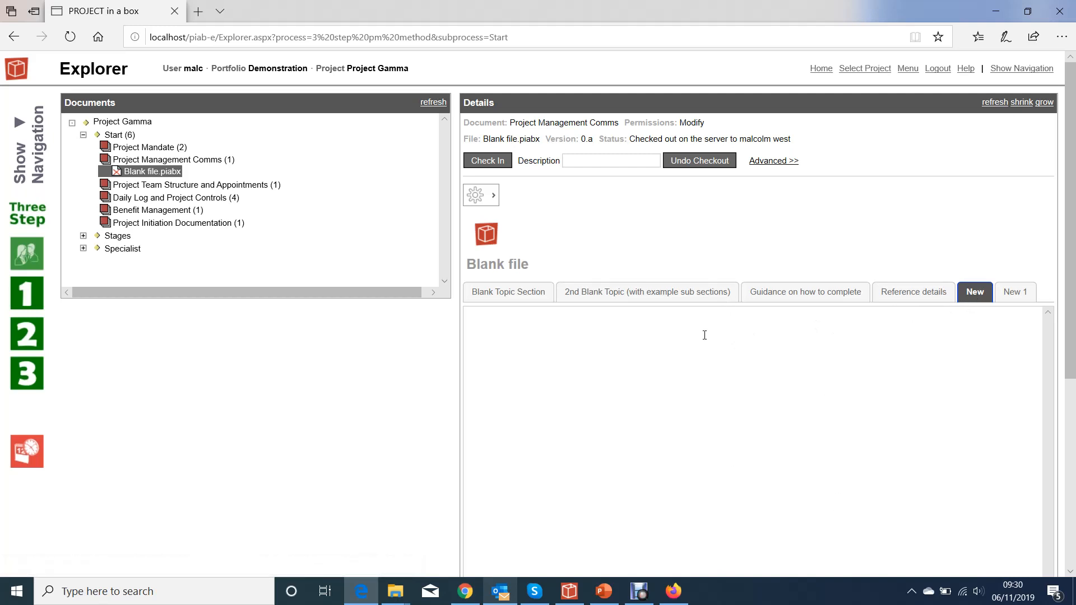
- In the New 1 section, append "different" to the static text of the Project Intro note and save the item
left_click(1014, 293)
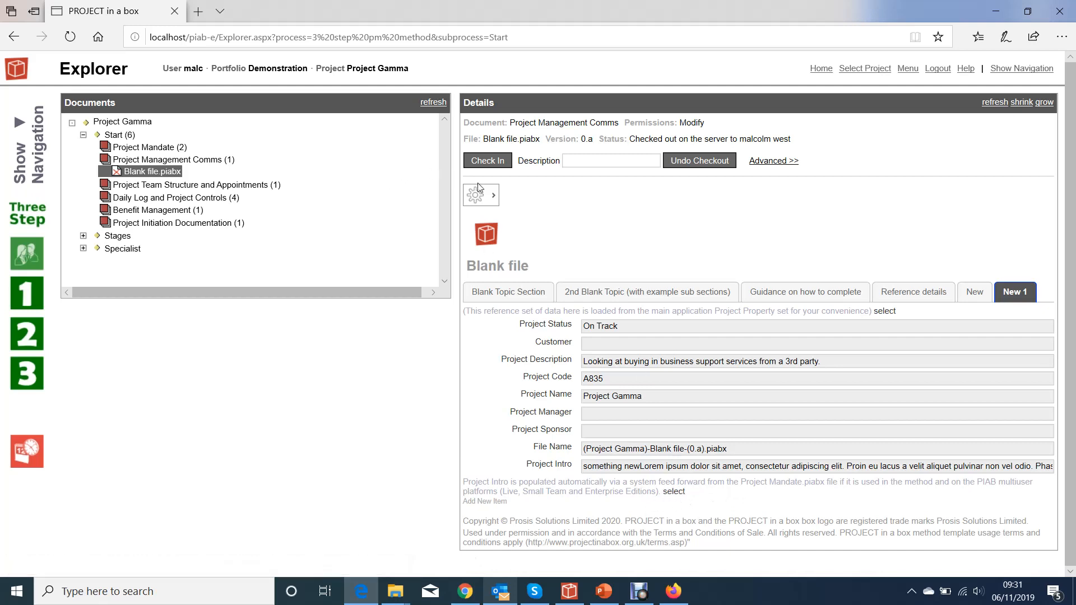
left_click(493, 195)
mouse_move(512, 235)
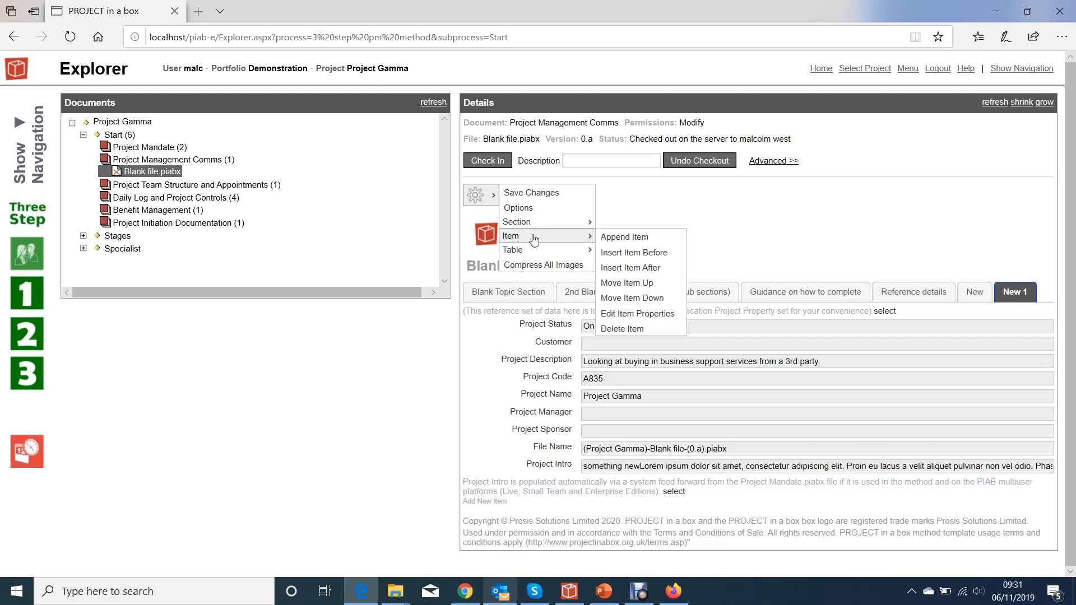
left_click(620, 314)
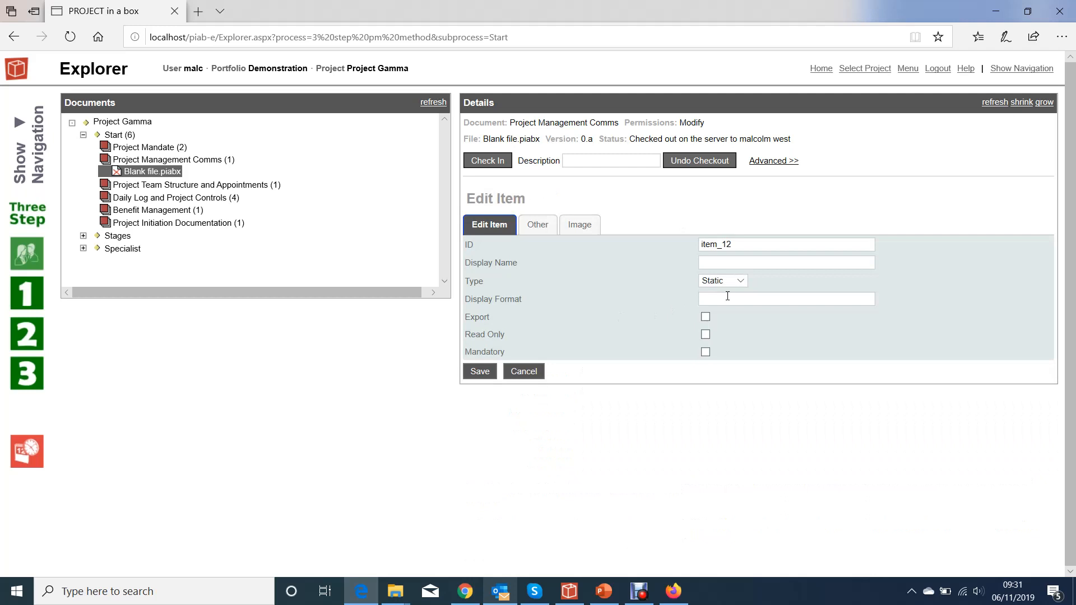
left_click(537, 225)
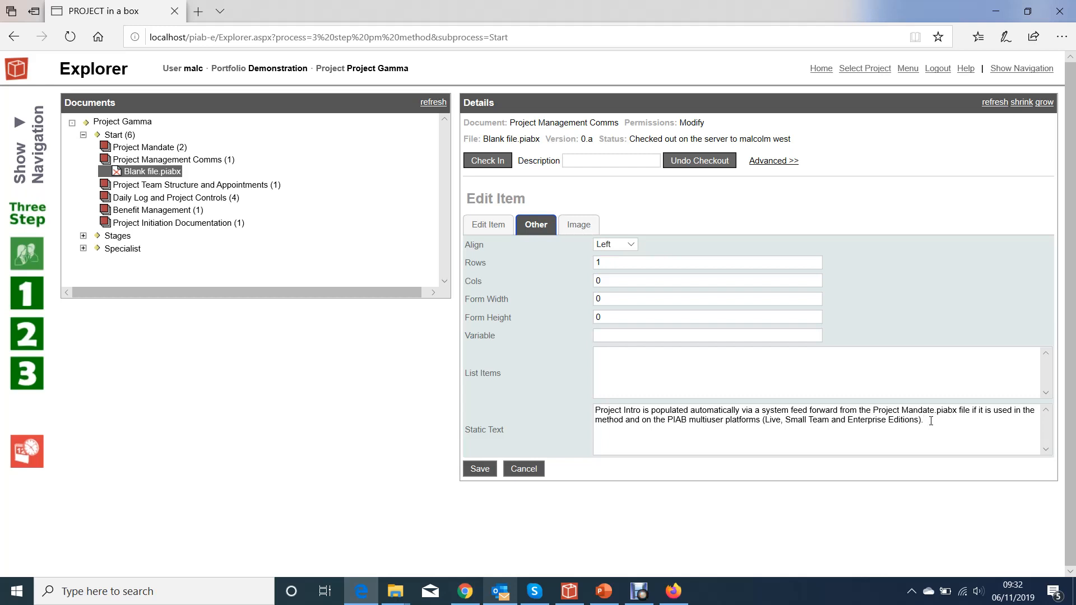
type("different")
left_click(480, 470)
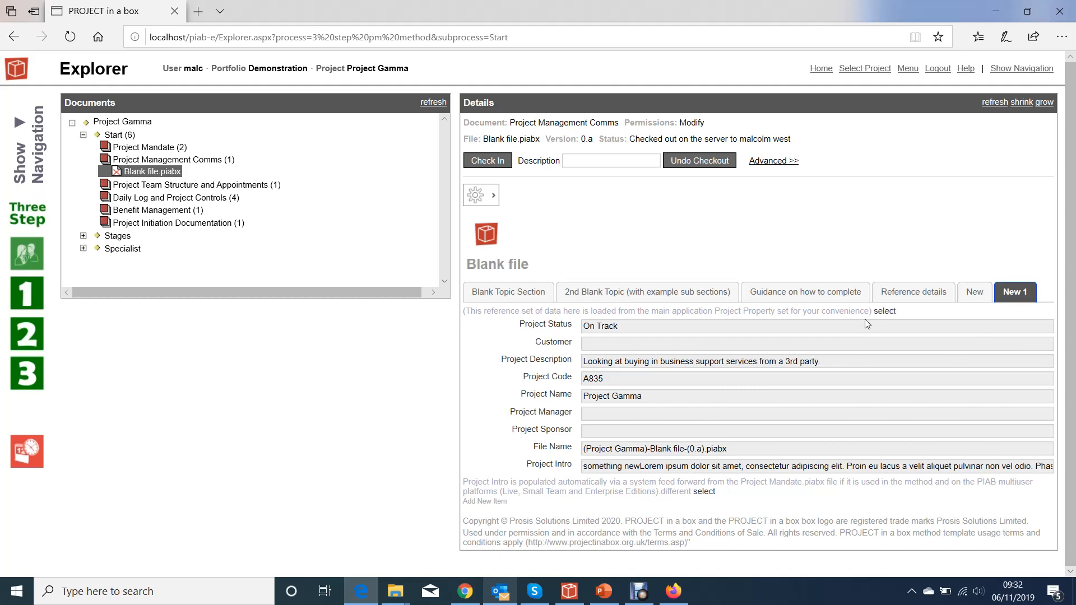
- Set the type of the reference data note at the start of the New 1 section to List
left_click(493, 197)
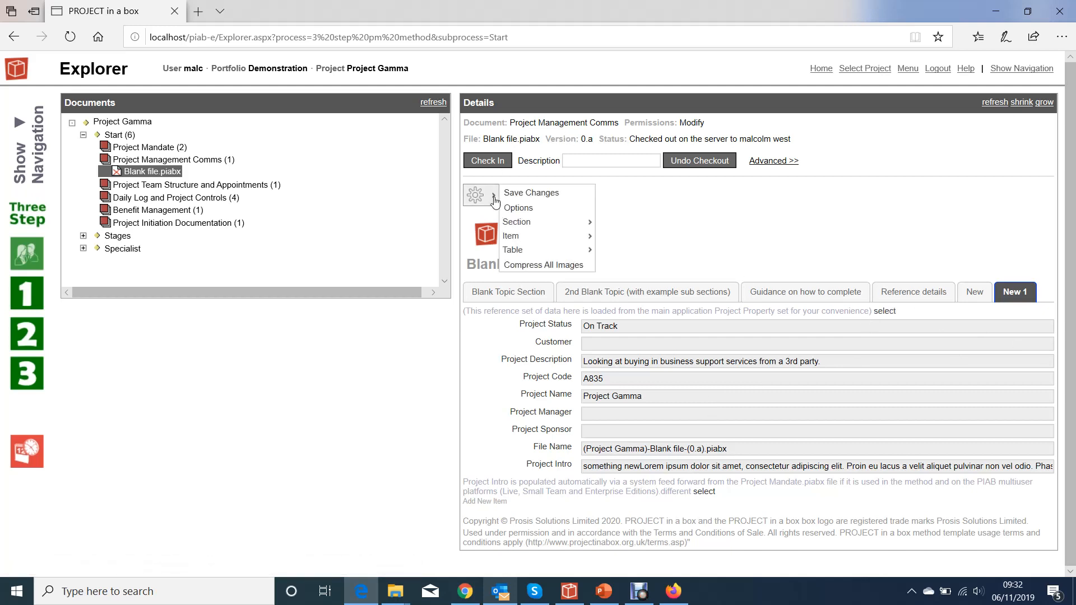
mouse_move(513, 239)
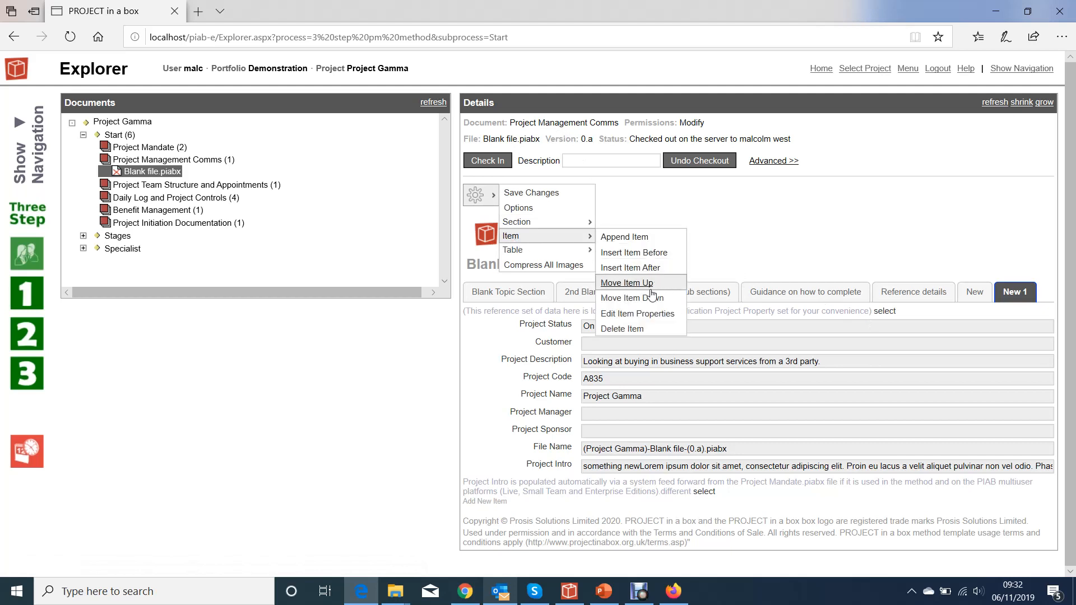
left_click(644, 315)
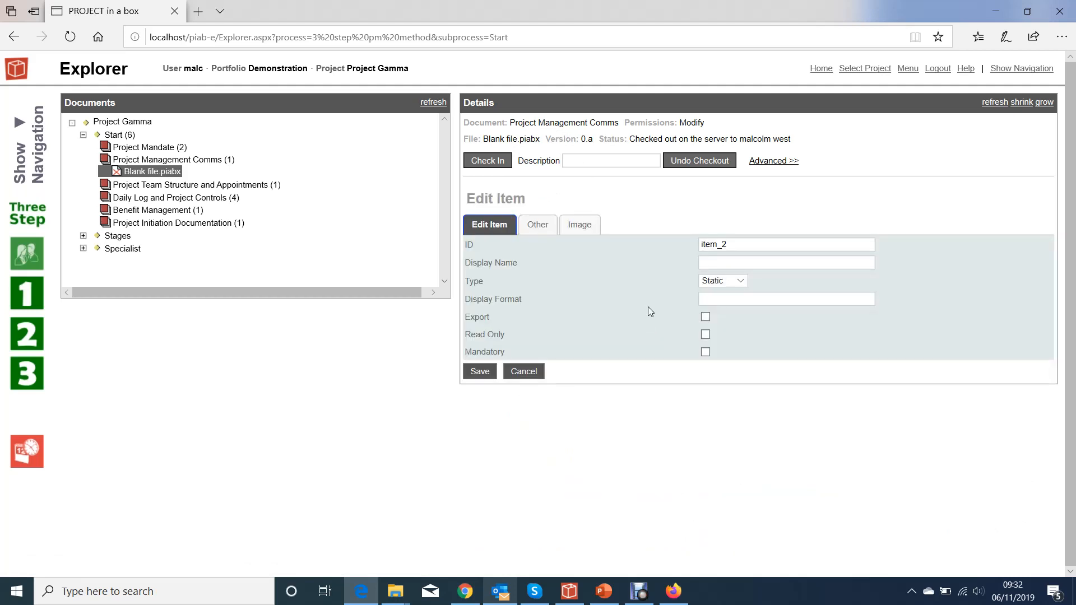
left_click(741, 280)
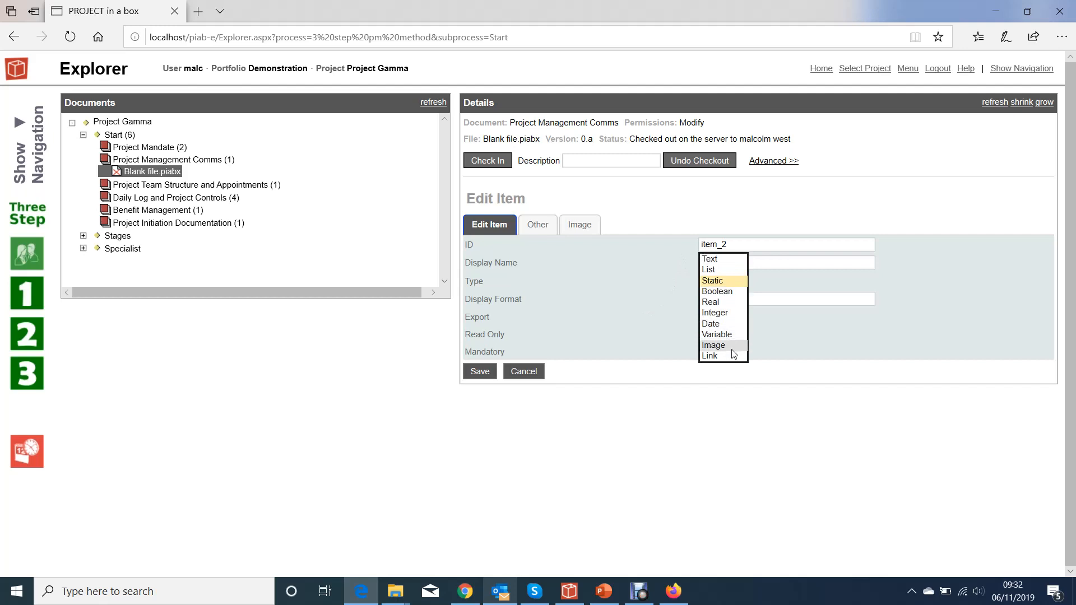
left_click(711, 270)
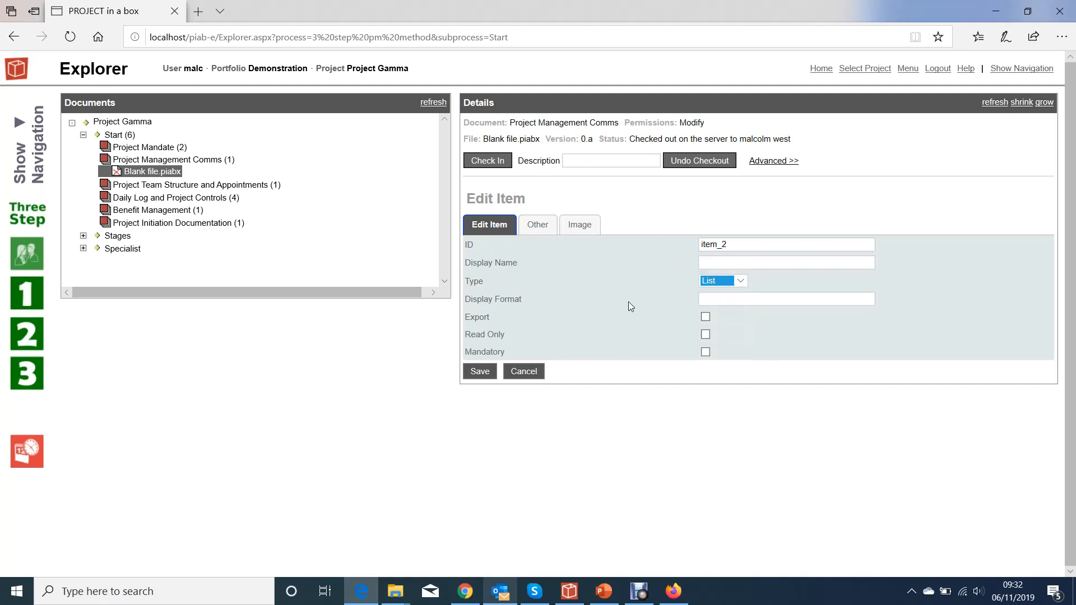
- Enter save, hold and 638 on separate lines as the item's list items and save the item
left_click(537, 224)
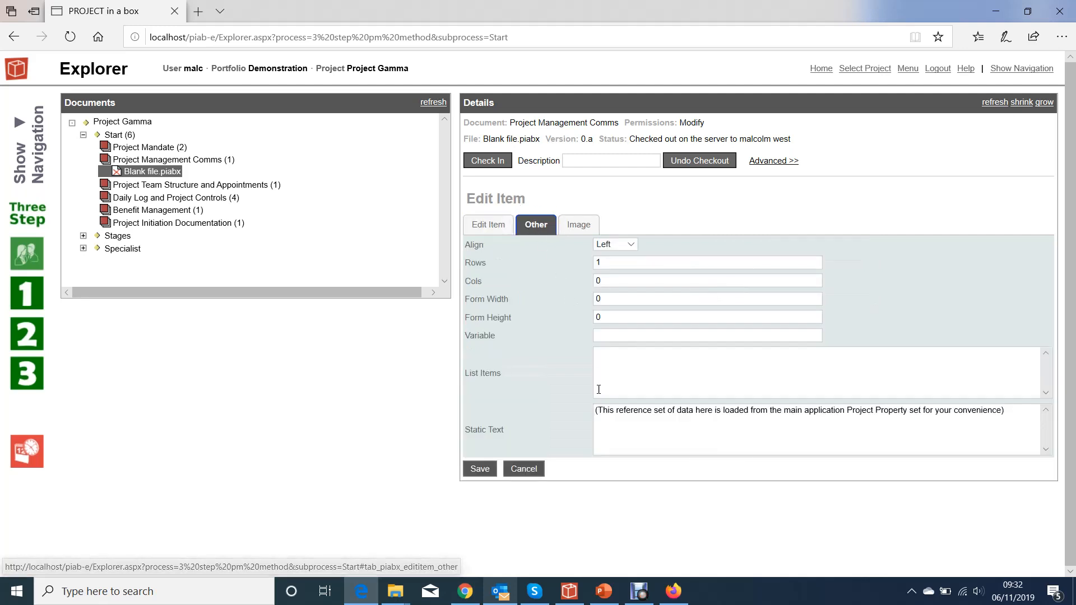
left_click(619, 356)
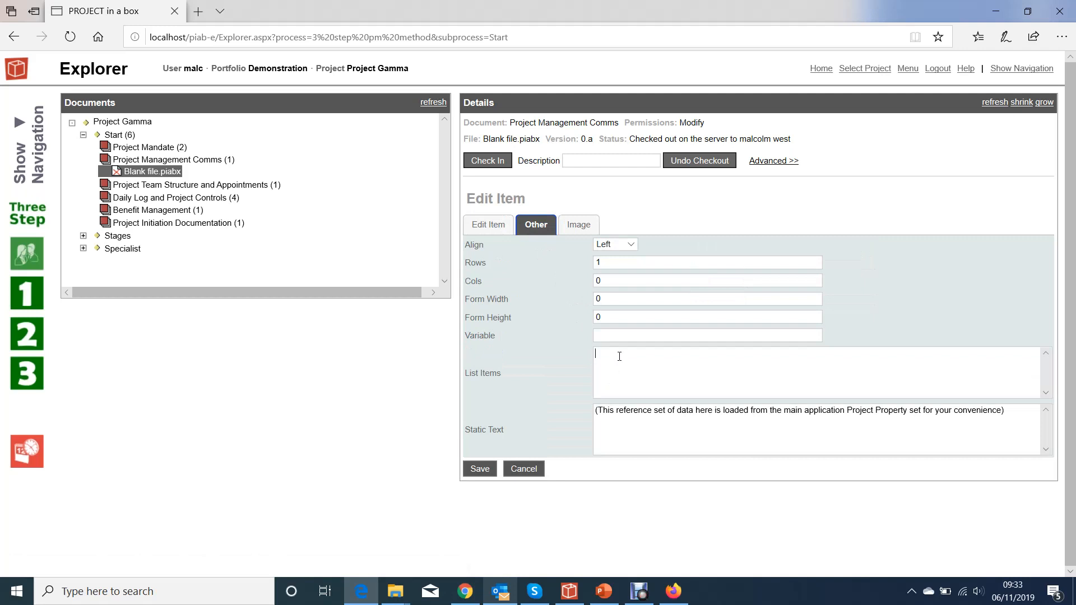
type("save")
key("Return")
type("hold")
key("Return")
type("638")
left_click(482, 471)
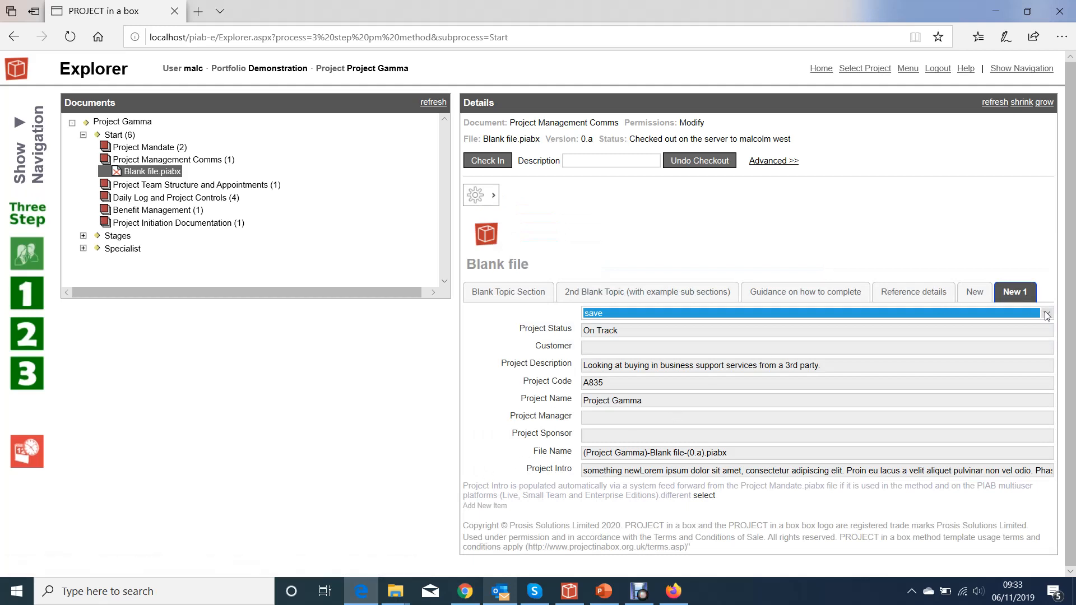
- Check the choices in the new list above Project Status and select hold
left_click(1047, 313)
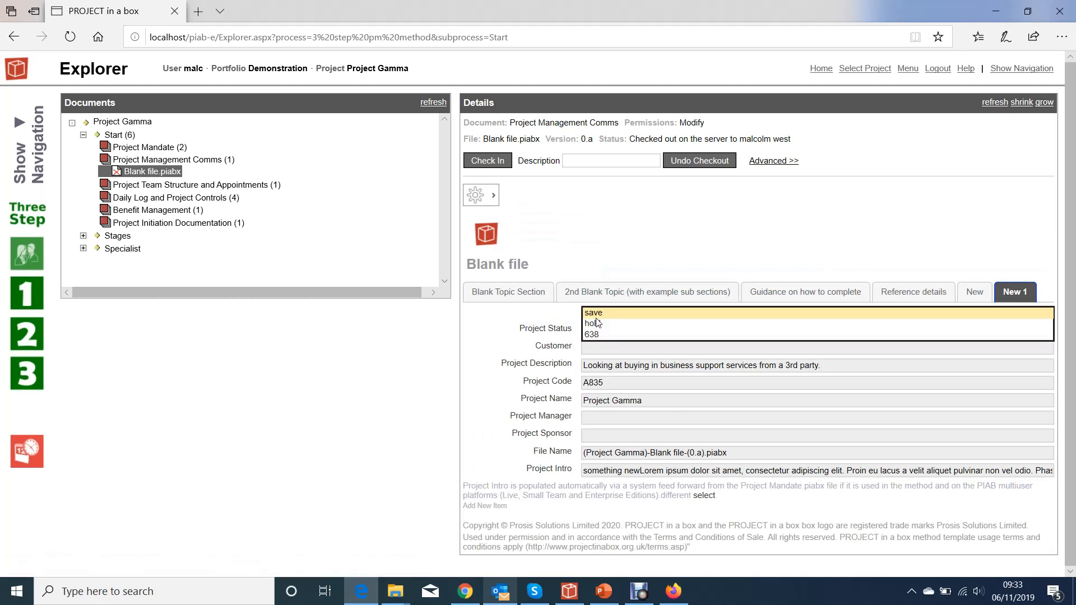
left_click(545, 317)
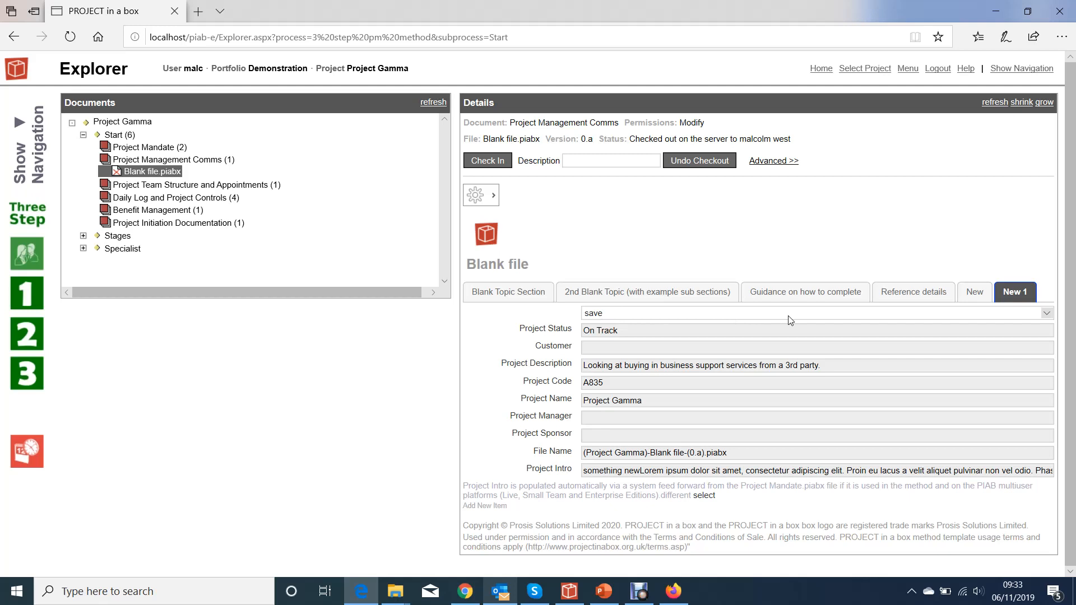
left_click(1046, 313)
left_click(624, 324)
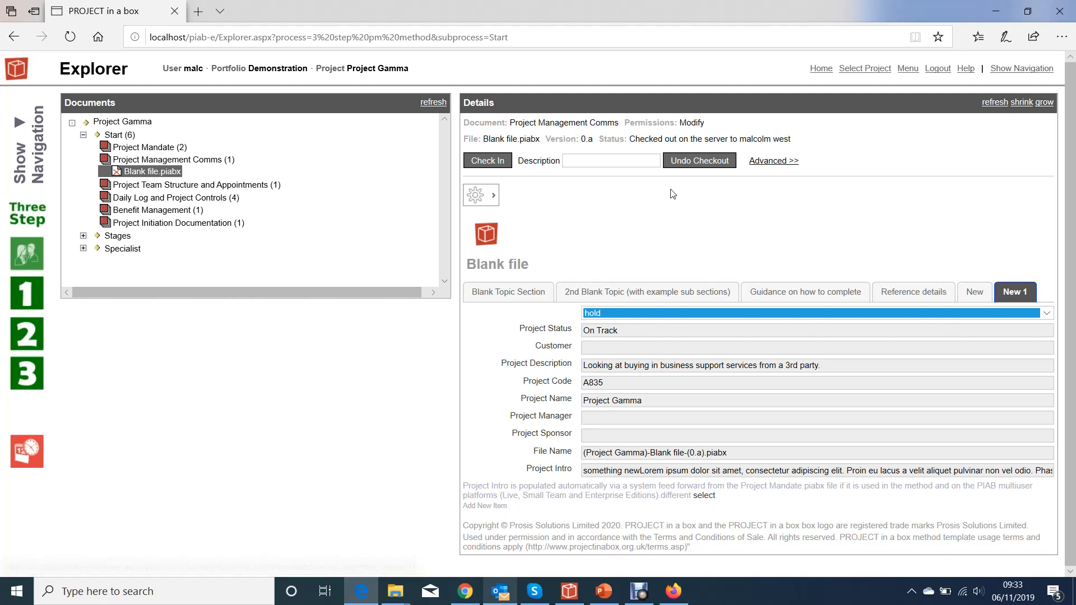
- Open the properties of the list item above Project Status and set its type to Boolean
left_click(485, 195)
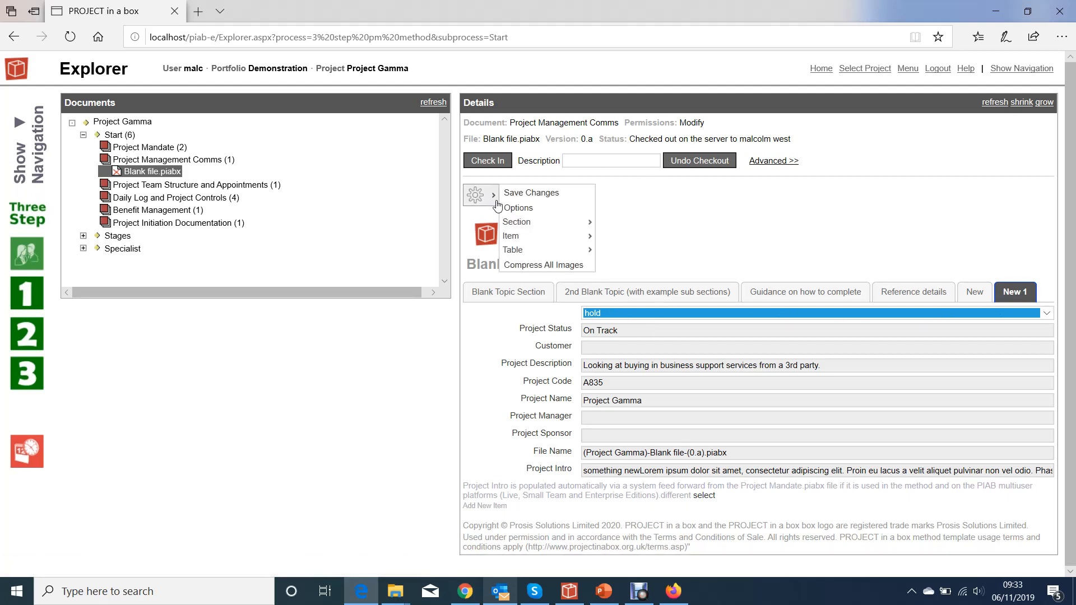
mouse_move(526, 241)
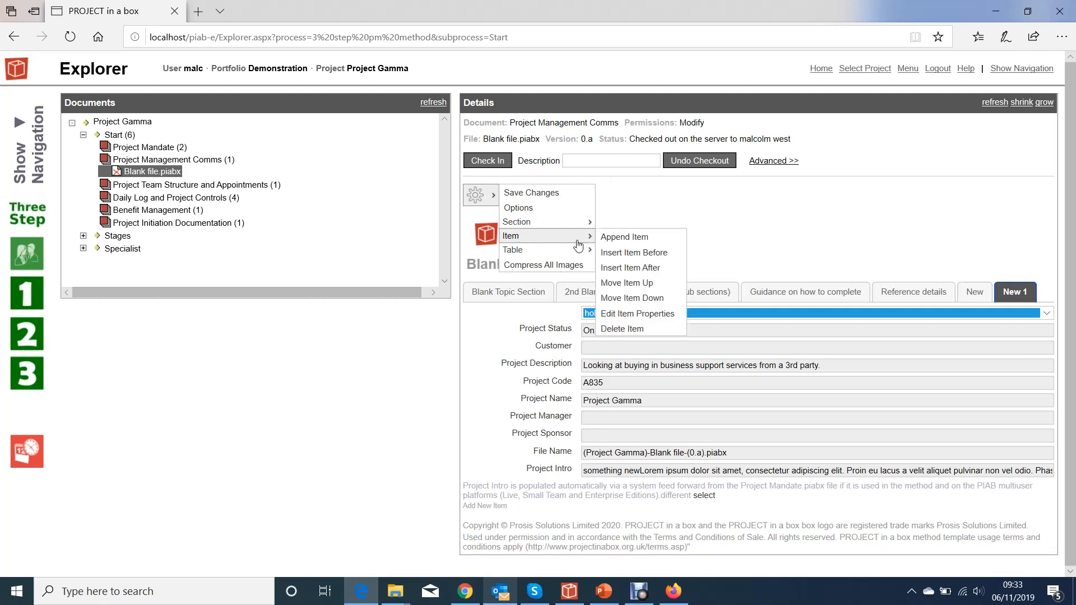
left_click(627, 314)
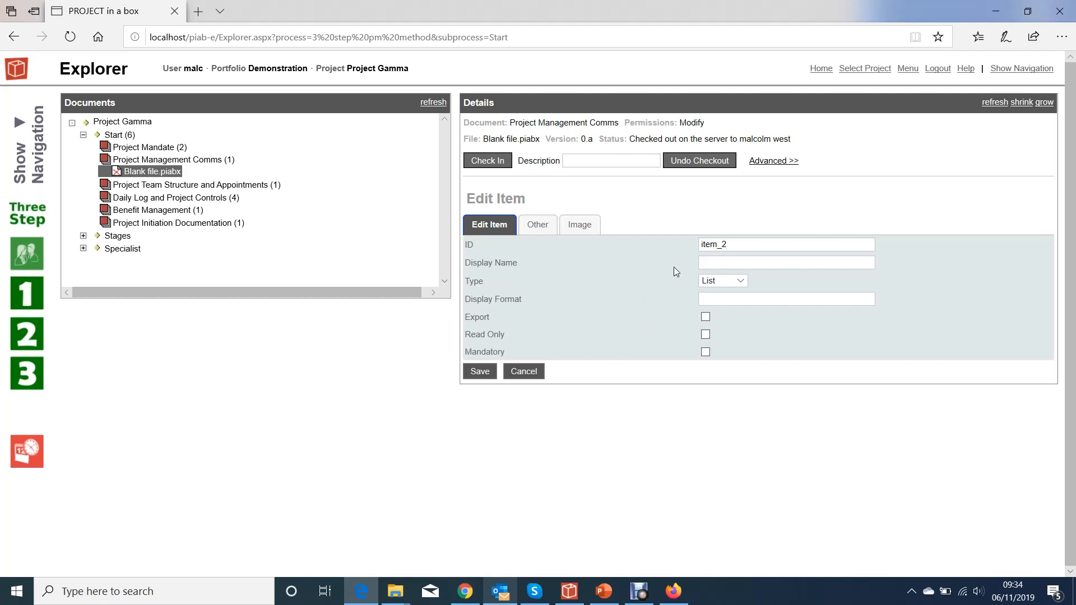
left_click(545, 226)
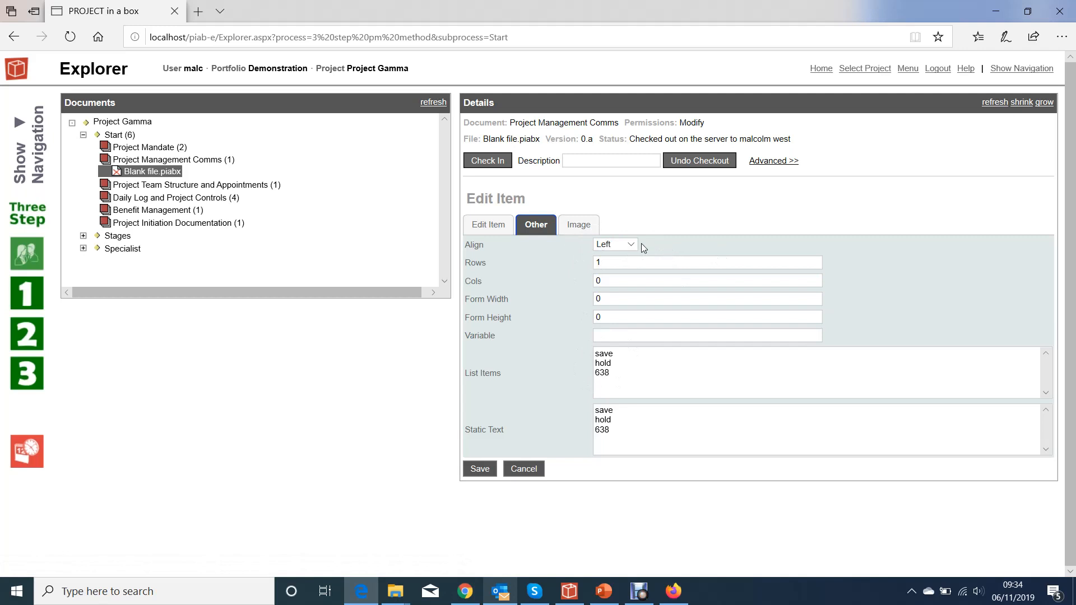
left_click(488, 224)
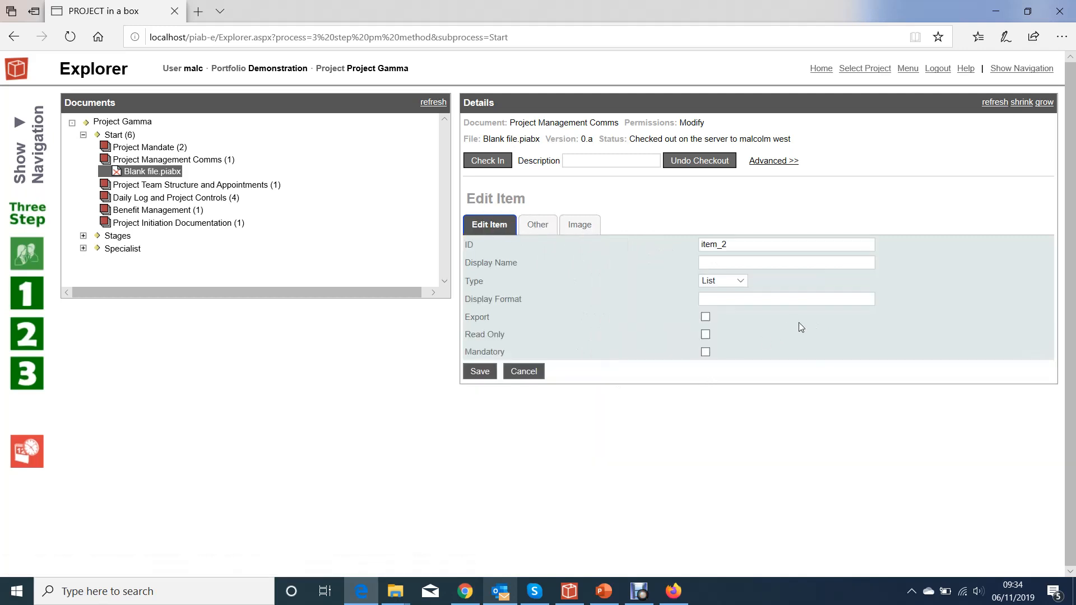
left_click(740, 280)
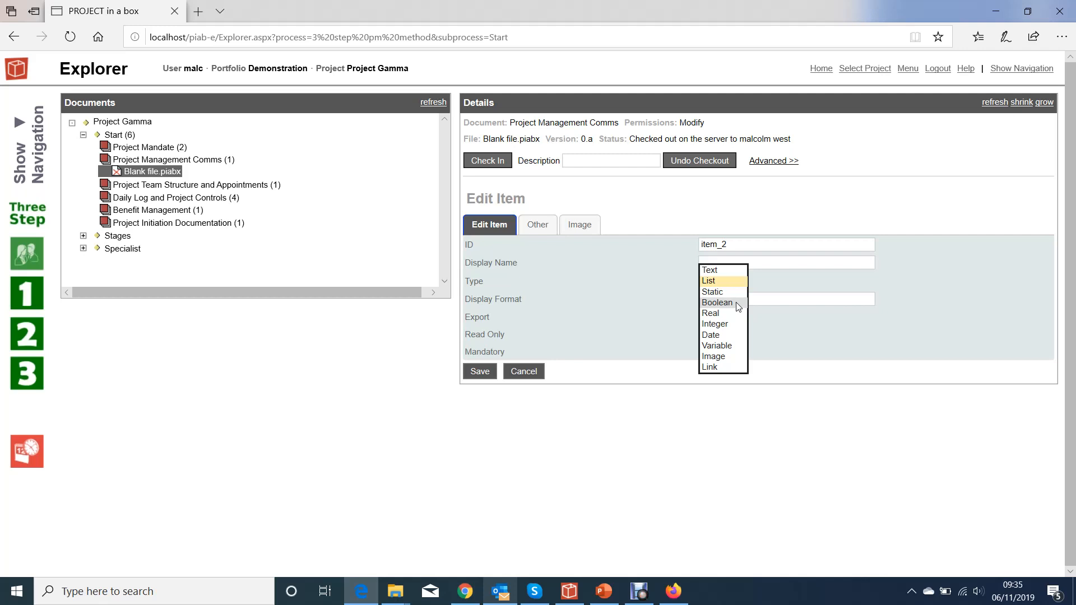
left_click(728, 303)
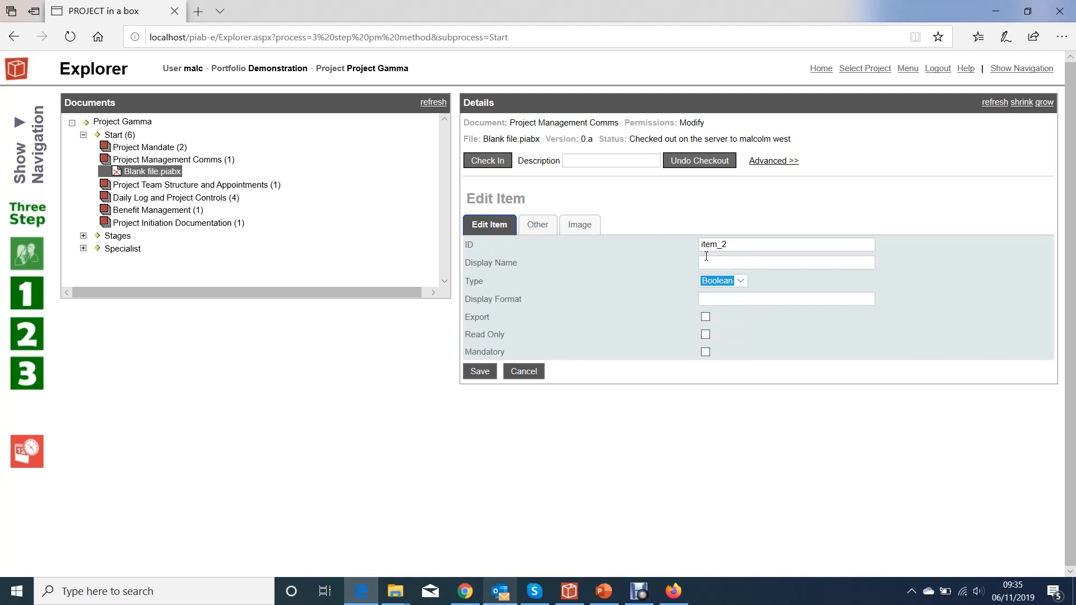
- Give the Boolean item the display name "is it approved?", save it and tick its checkbox
left_click(710, 263)
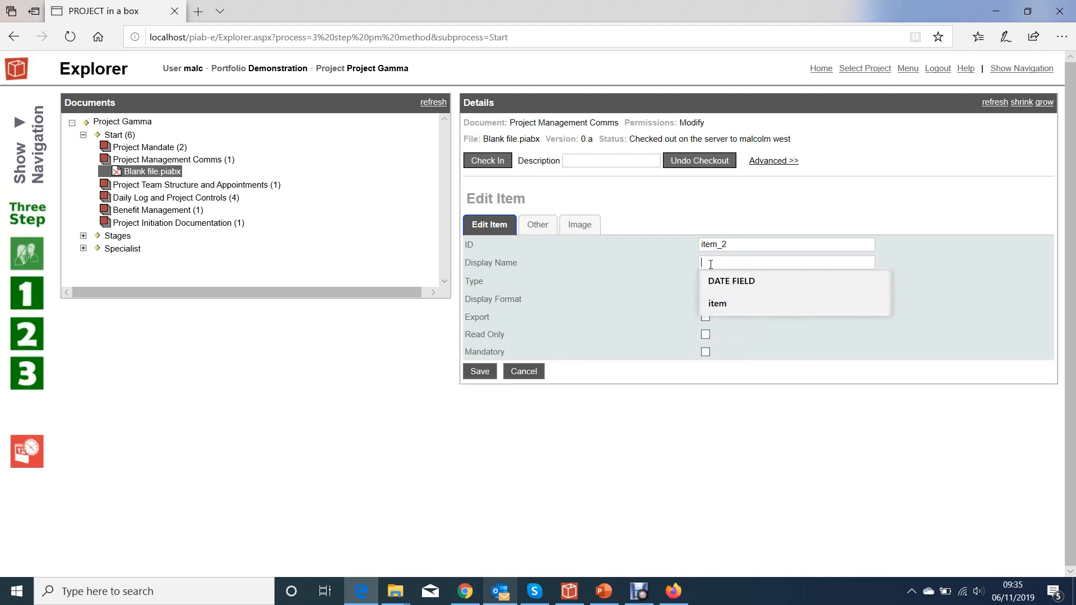
type("i")
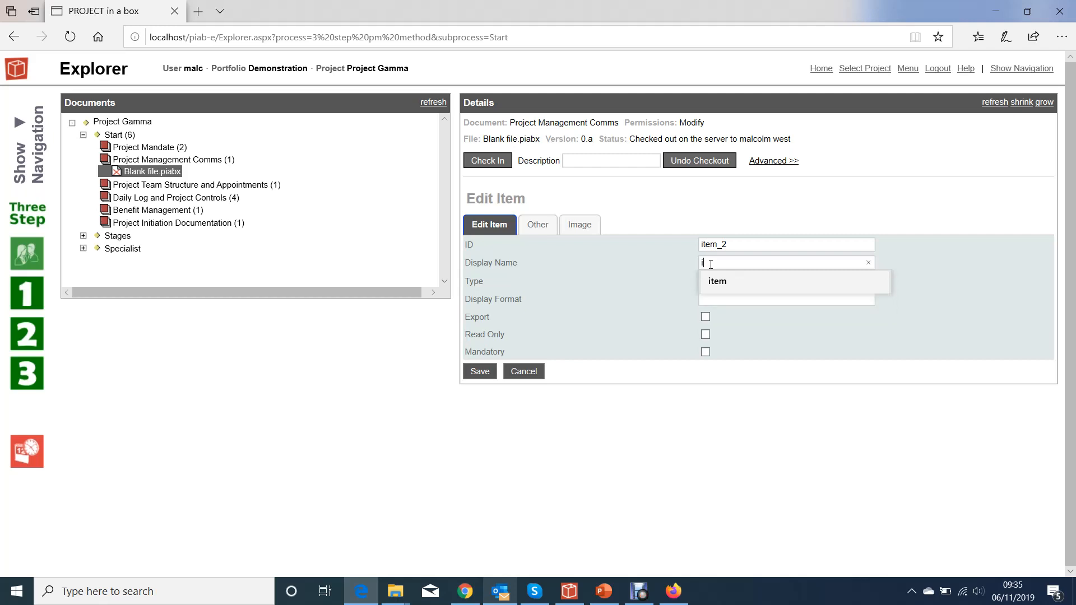
type("s it approved?")
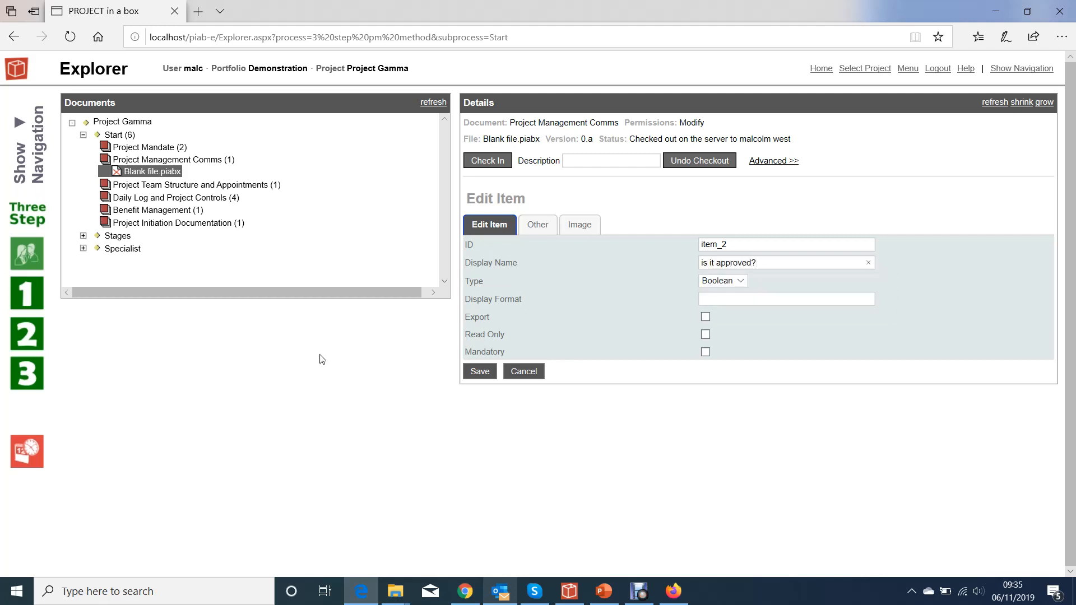
left_click(492, 372)
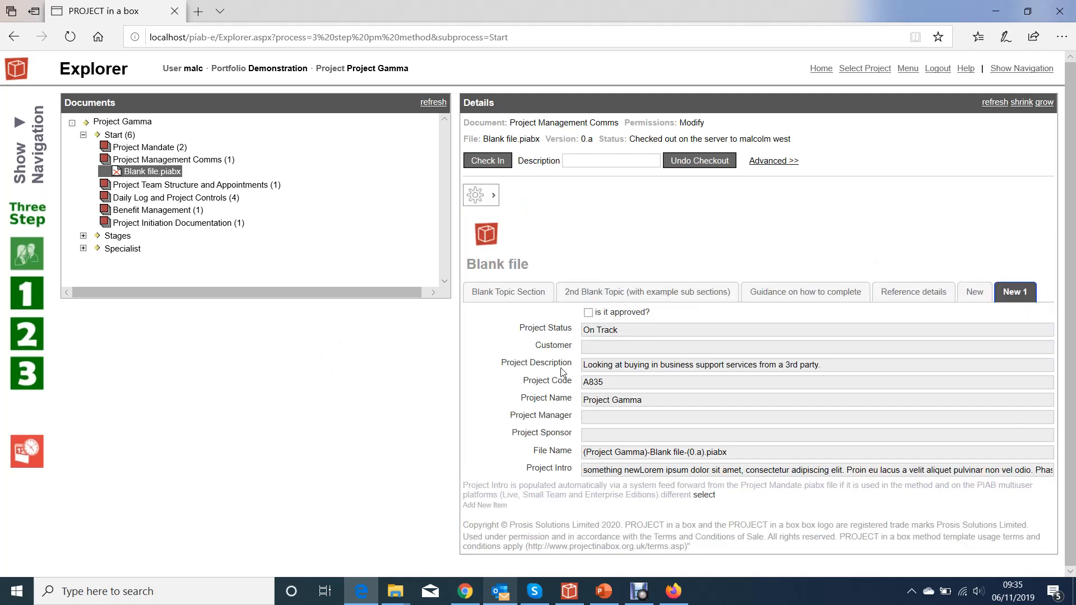
left_click(589, 313)
- Change the type of the "is it approved?" item to Date in its item properties
left_click(493, 194)
mouse_move(534, 246)
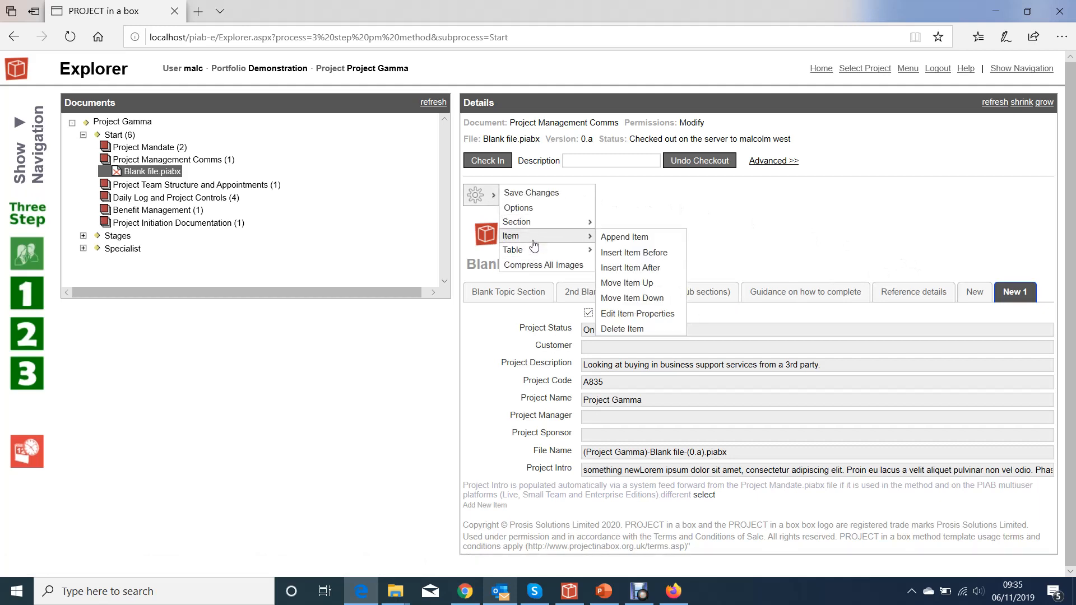
left_click(626, 315)
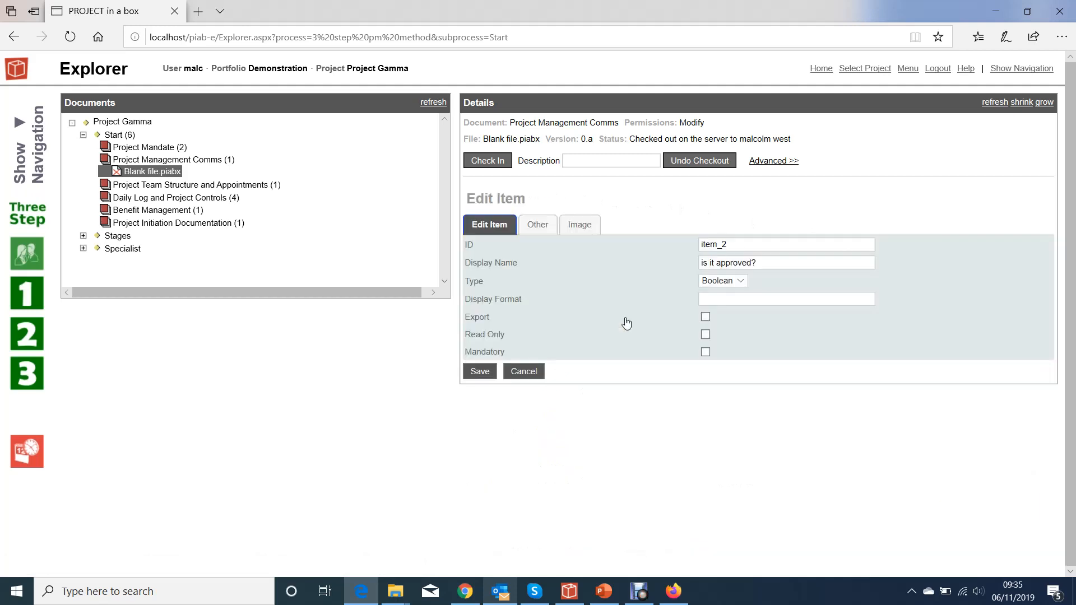
left_click(742, 283)
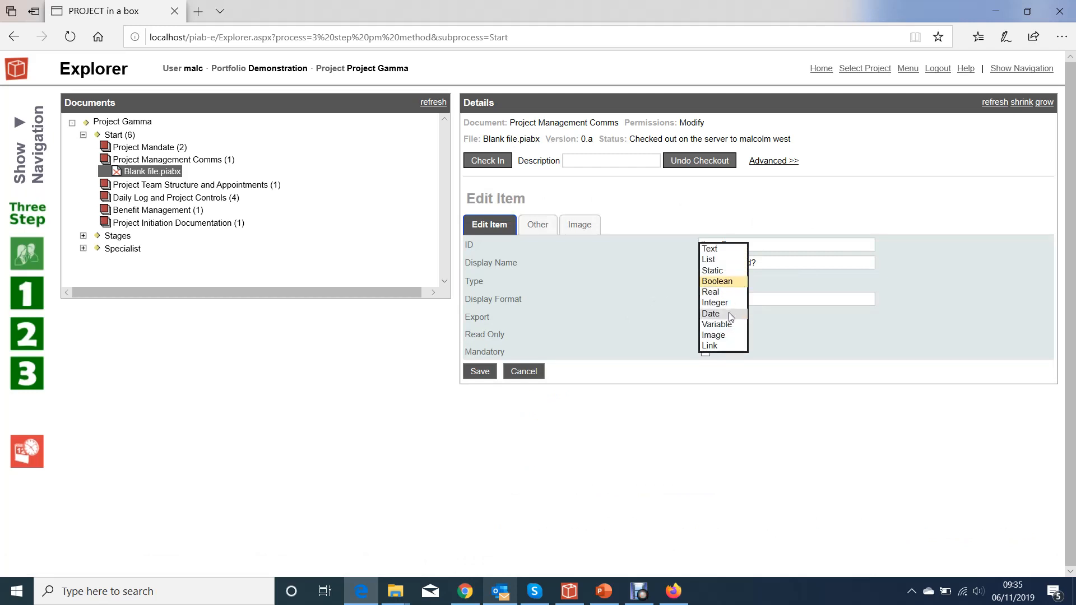
left_click(728, 311)
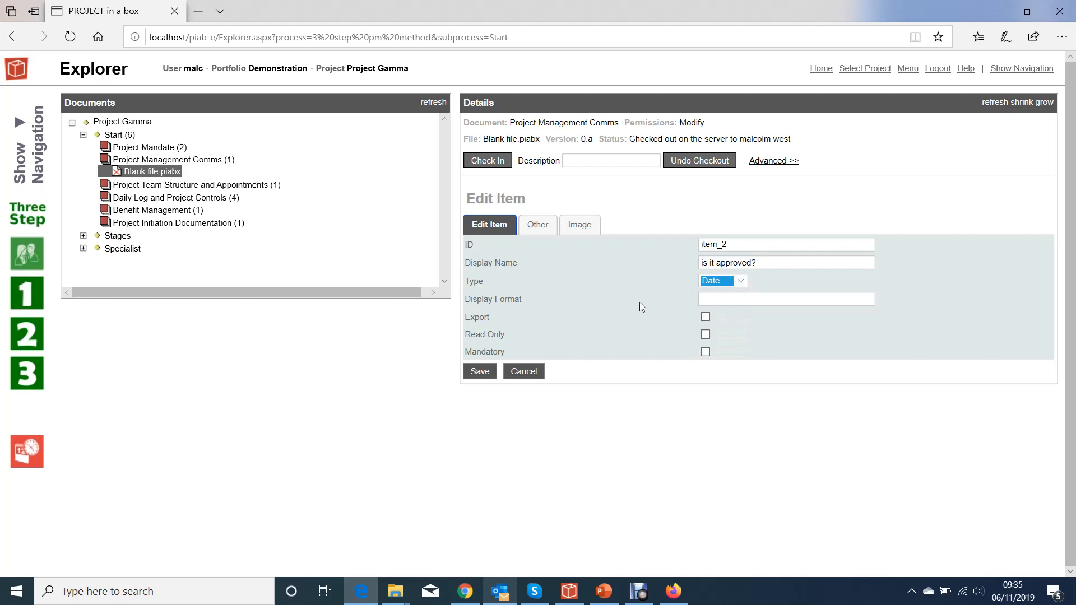
- Set the date item's display format to ddd-MM-yyyy and save the item
left_click(743, 298)
type("ddd-MM-yyyy")
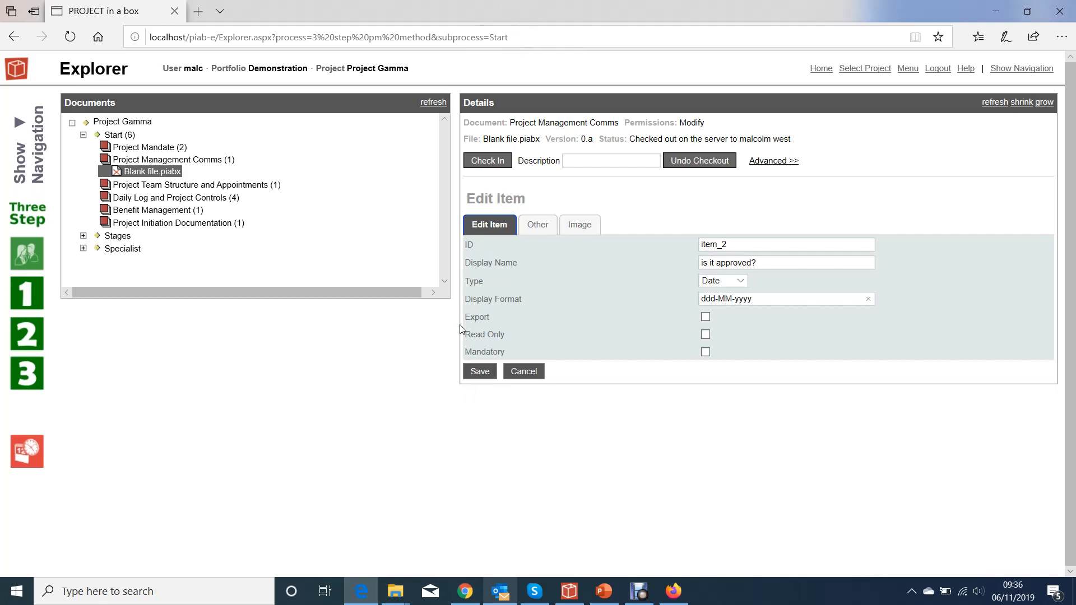
left_click(480, 371)
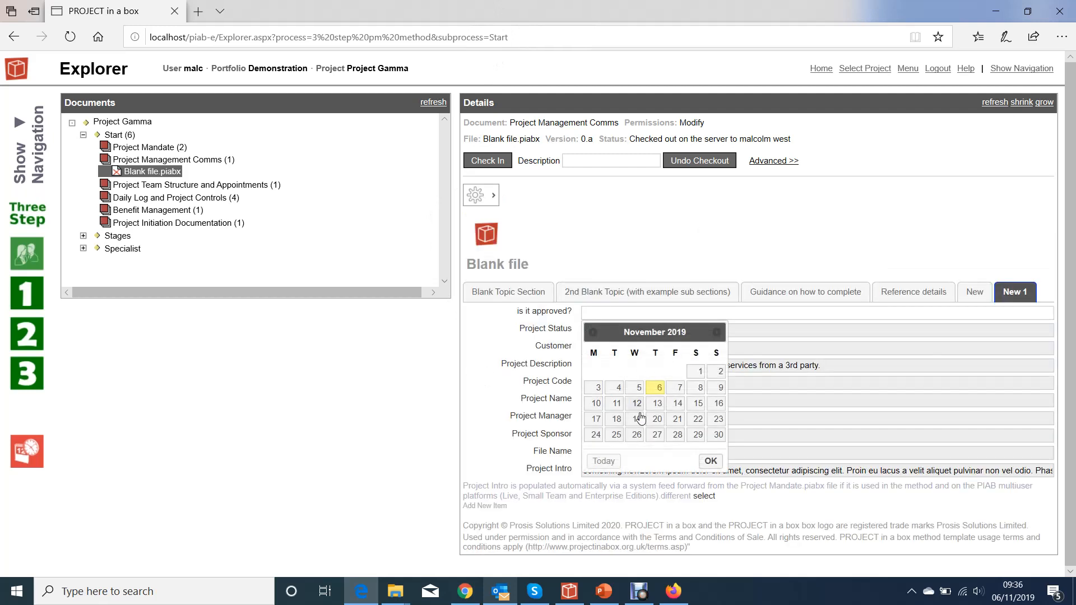
- Pick 28 November 2019 as the date in the "is it approved?" field
left_click(773, 324)
left_click(686, 314)
left_click(678, 435)
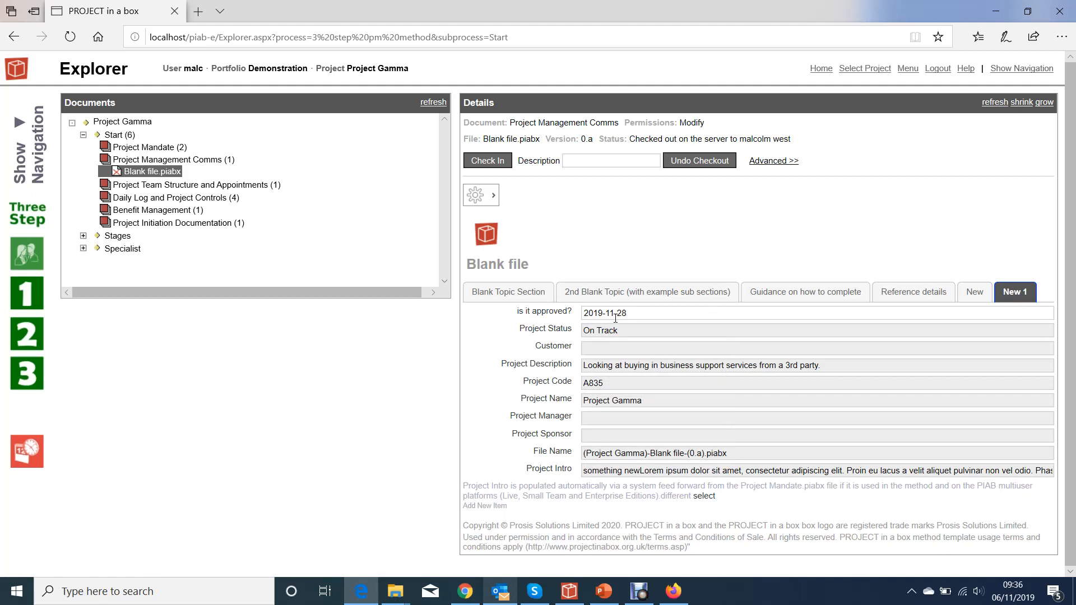
left_click(768, 312)
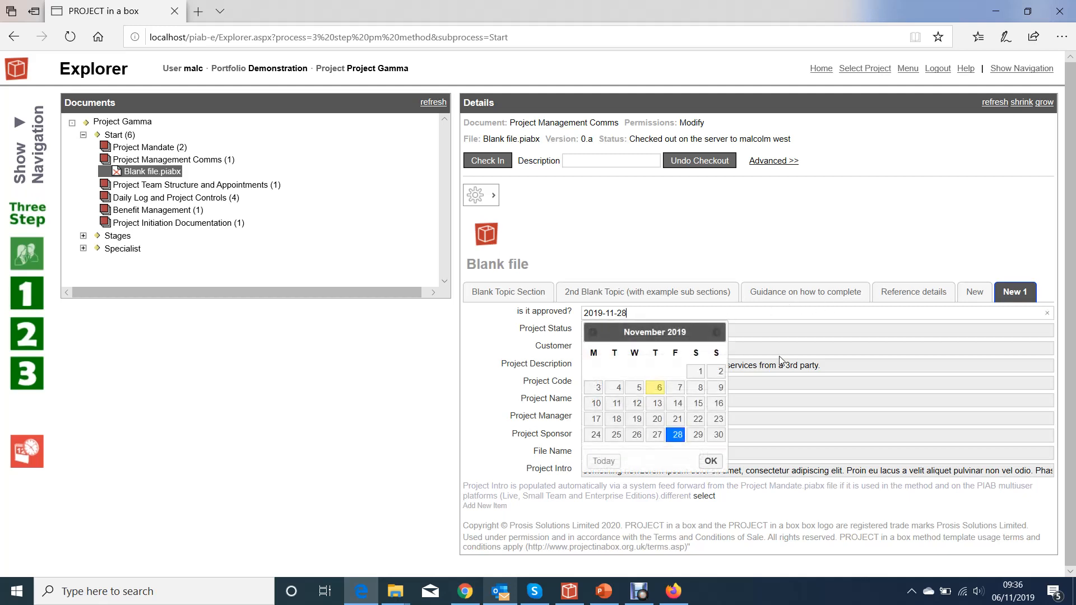
left_click(494, 198)
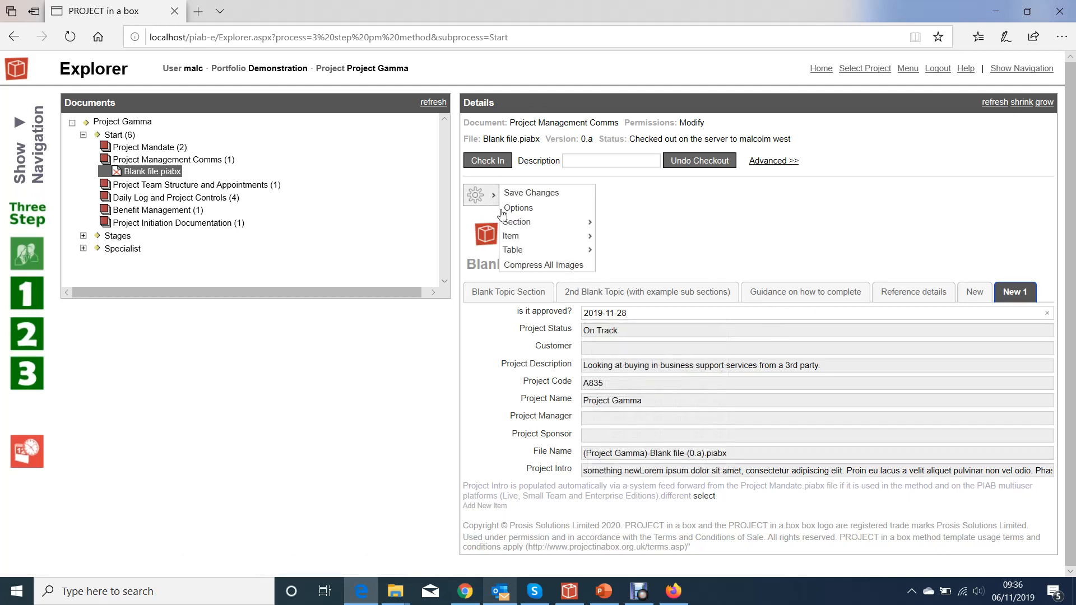
mouse_move(510, 238)
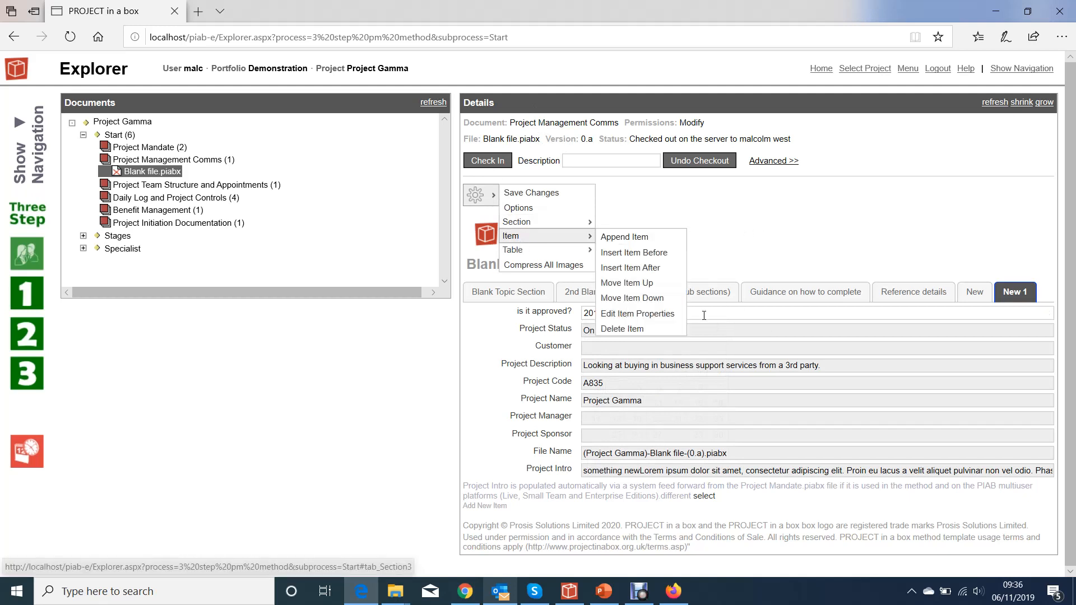
left_click(745, 270)
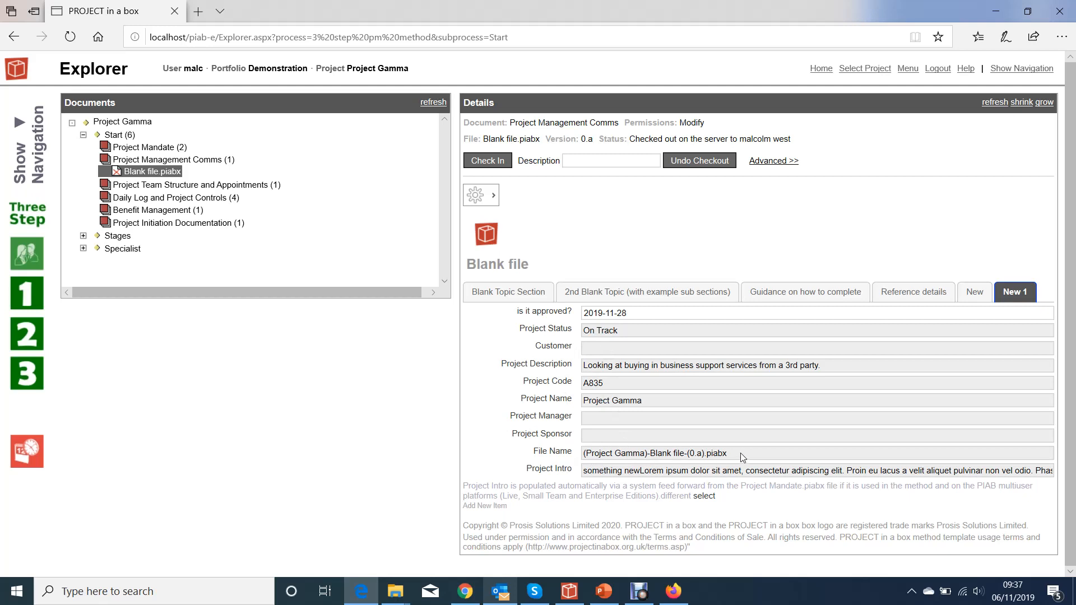
left_click_drag(738, 453, 607, 452)
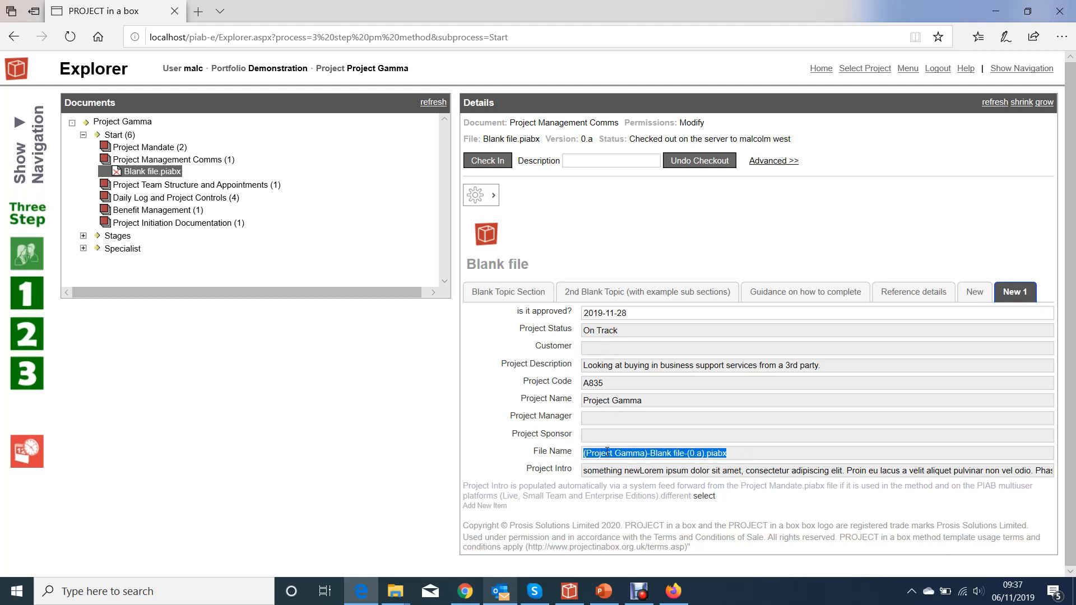
left_click(752, 423)
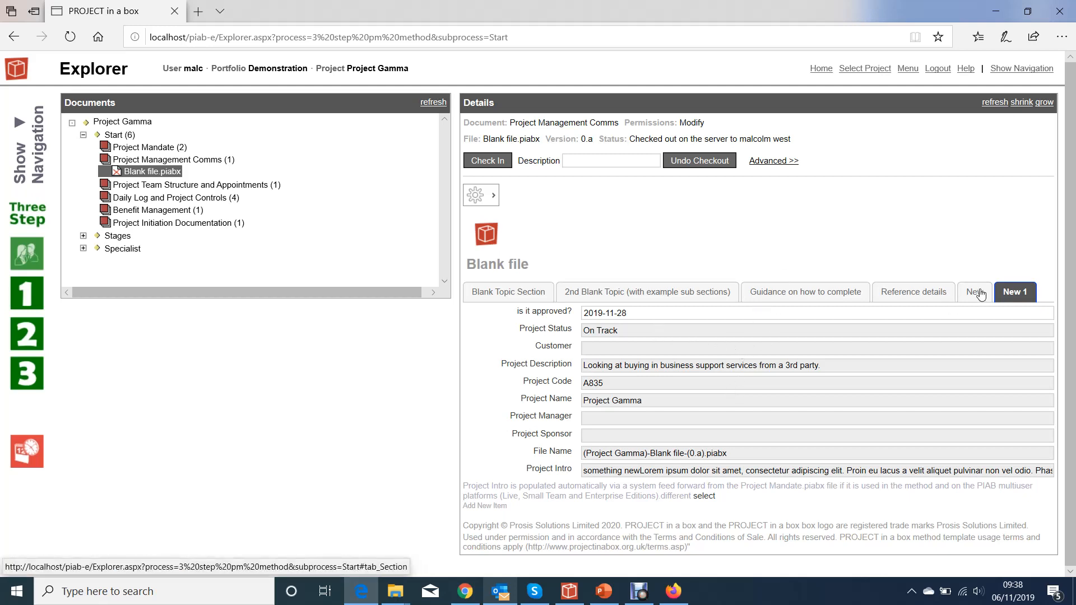
- Examine the available item types in the properties of the "is it approved?" item and close them without saving
left_click(585, 312)
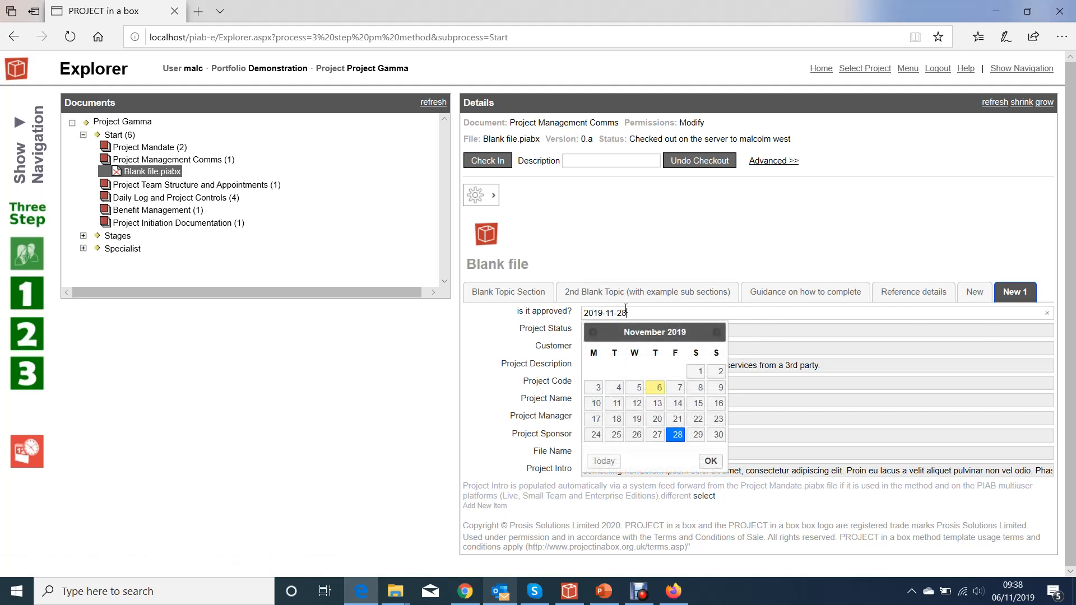
left_click(485, 196)
mouse_move(540, 255)
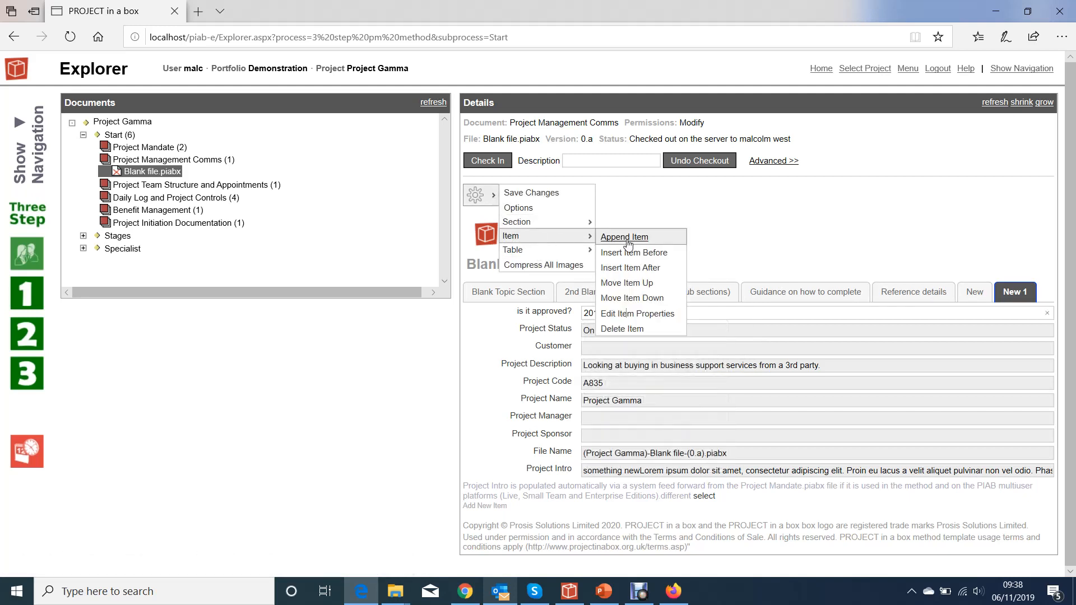
left_click(641, 315)
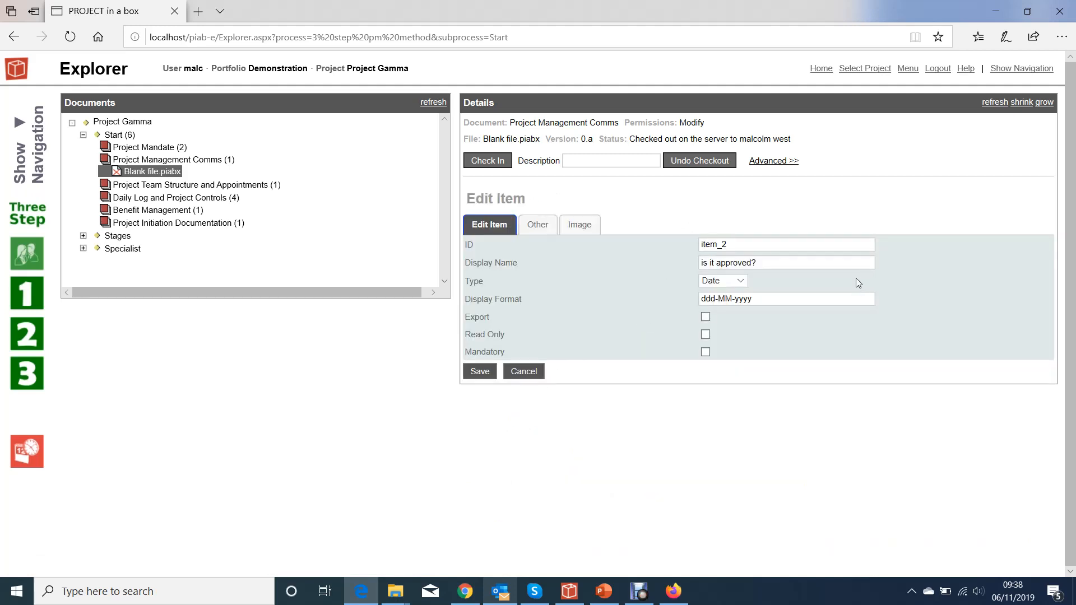
left_click(742, 286)
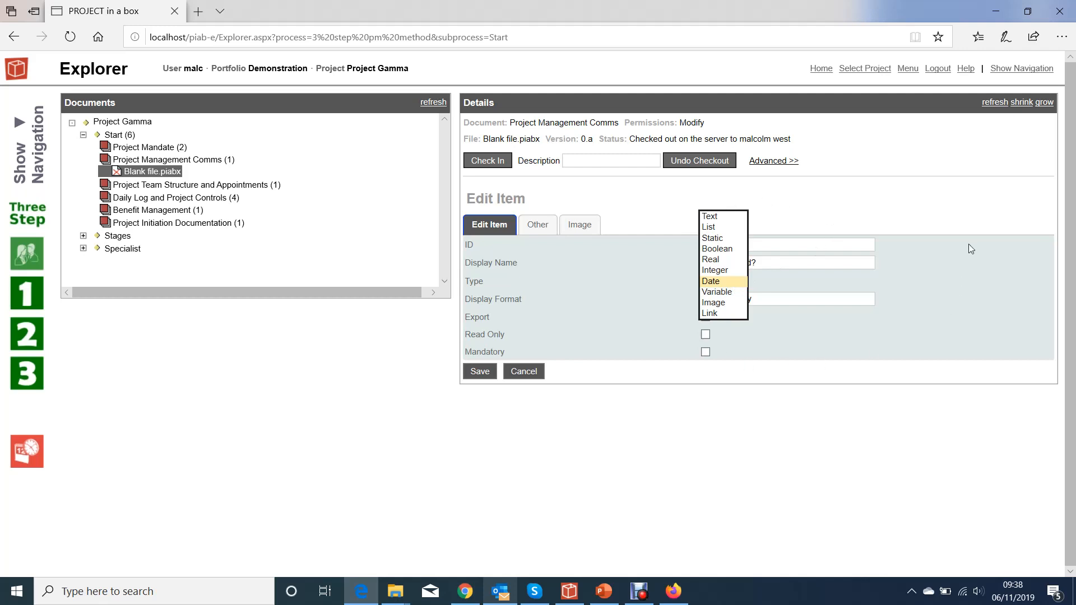
left_click(953, 273)
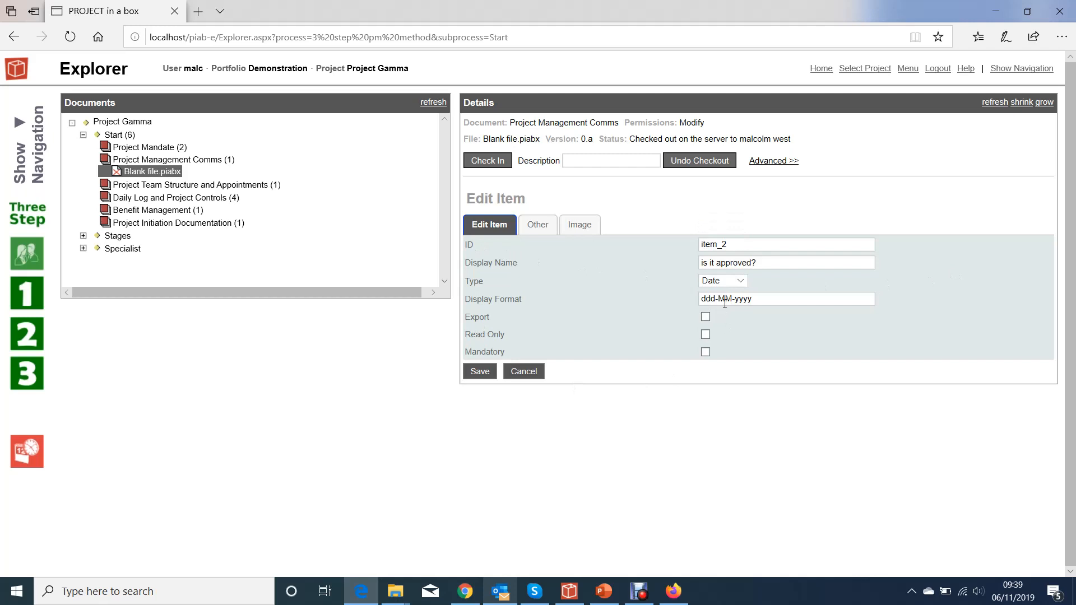
left_click(527, 378)
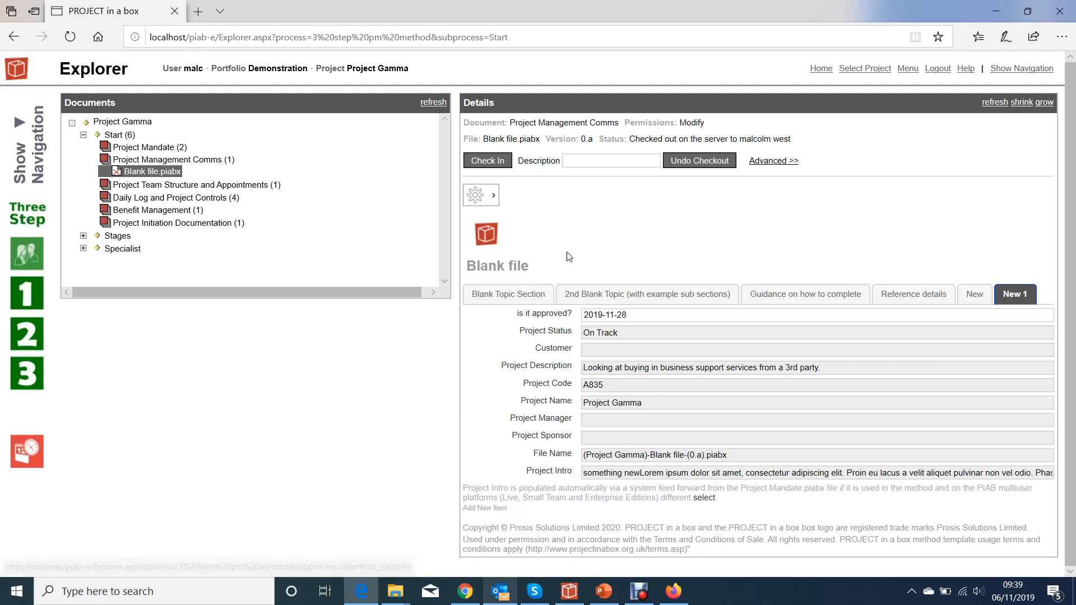
- Add a new table at the end of the New 1 section and add two more rows to it
left_click(491, 205)
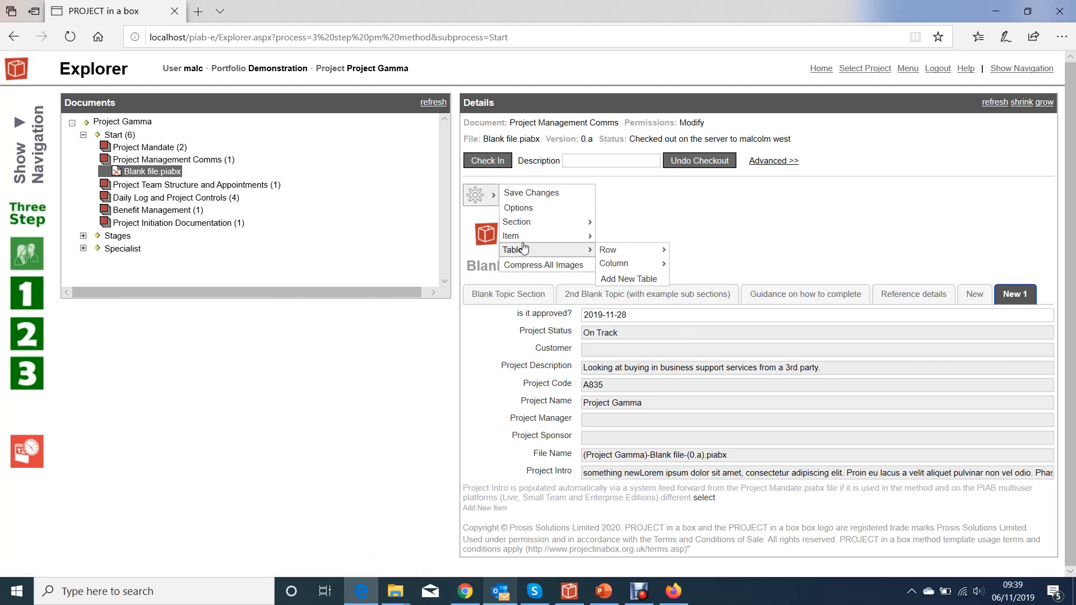
mouse_move(527, 256)
left_click(625, 279)
scroll(715, 525, "down", 2)
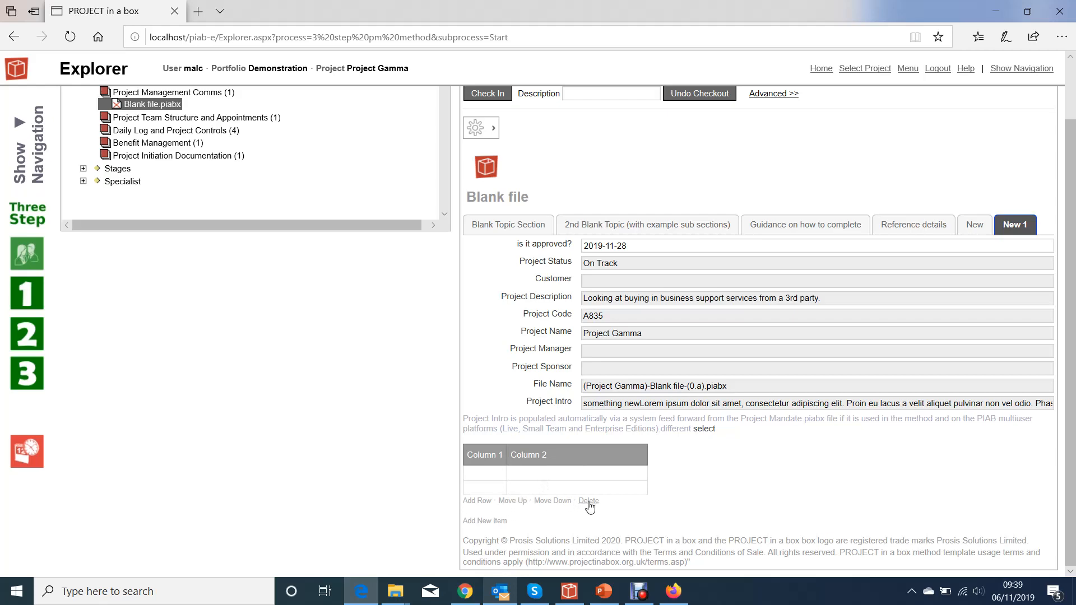
left_click(471, 500)
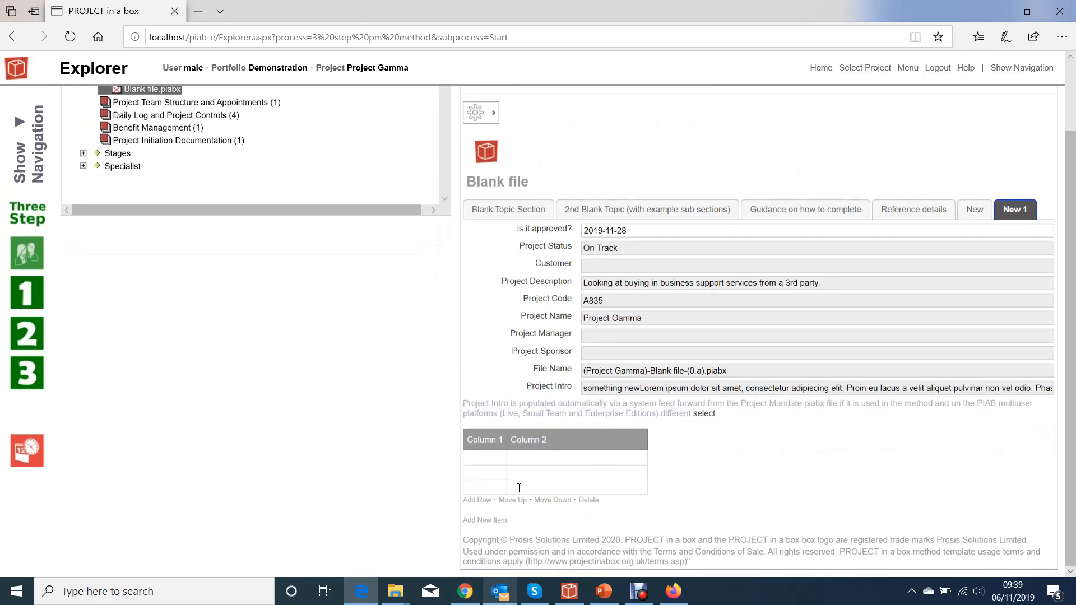
left_click(478, 501)
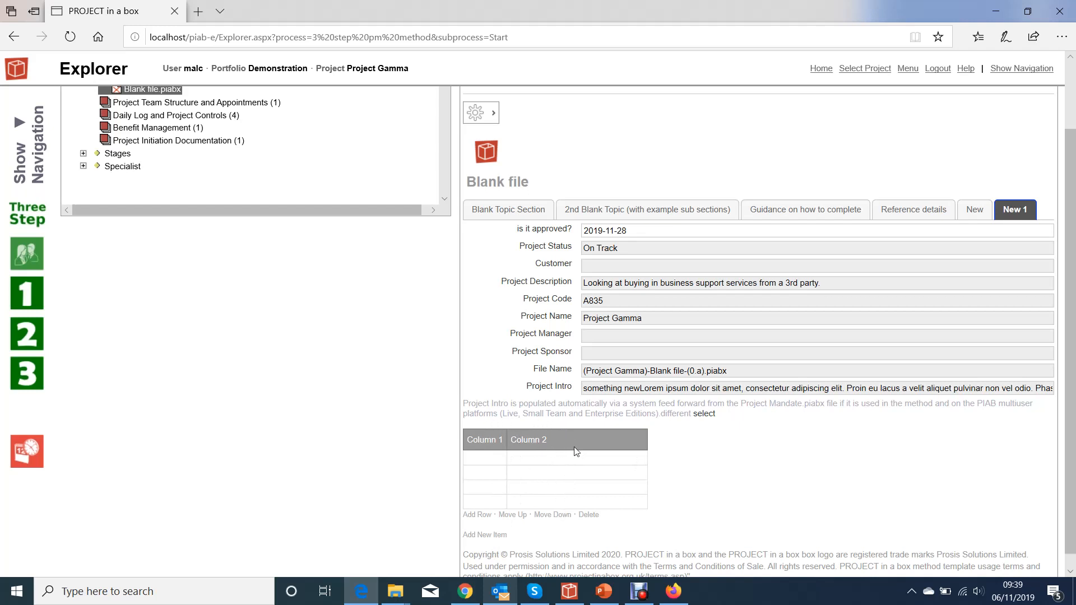
- Edit the table's first column, naming it Date with the type Date, and save it
left_click(494, 114)
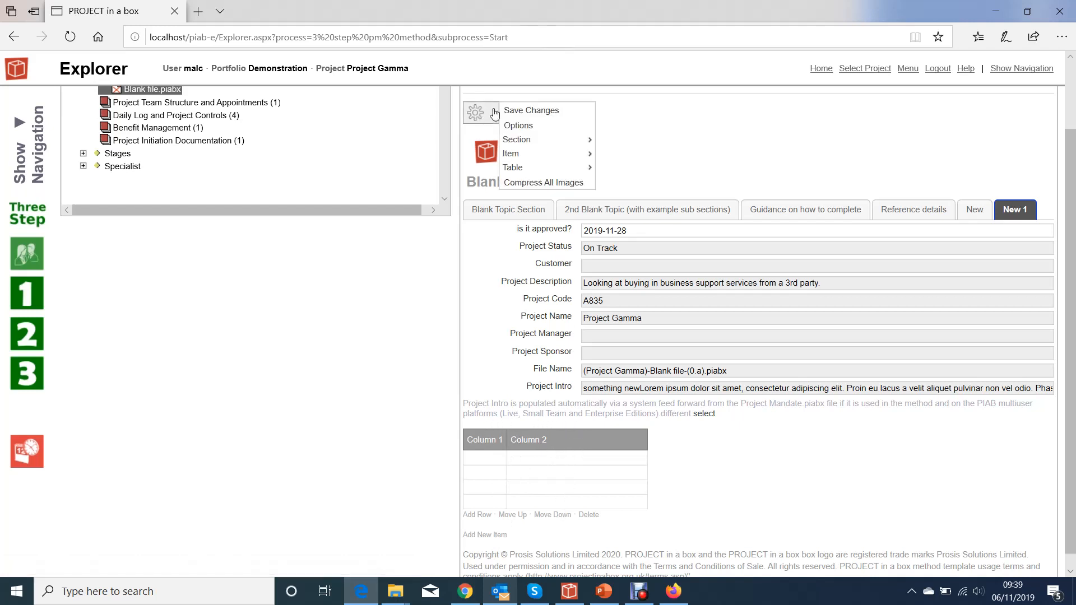
mouse_move(524, 168)
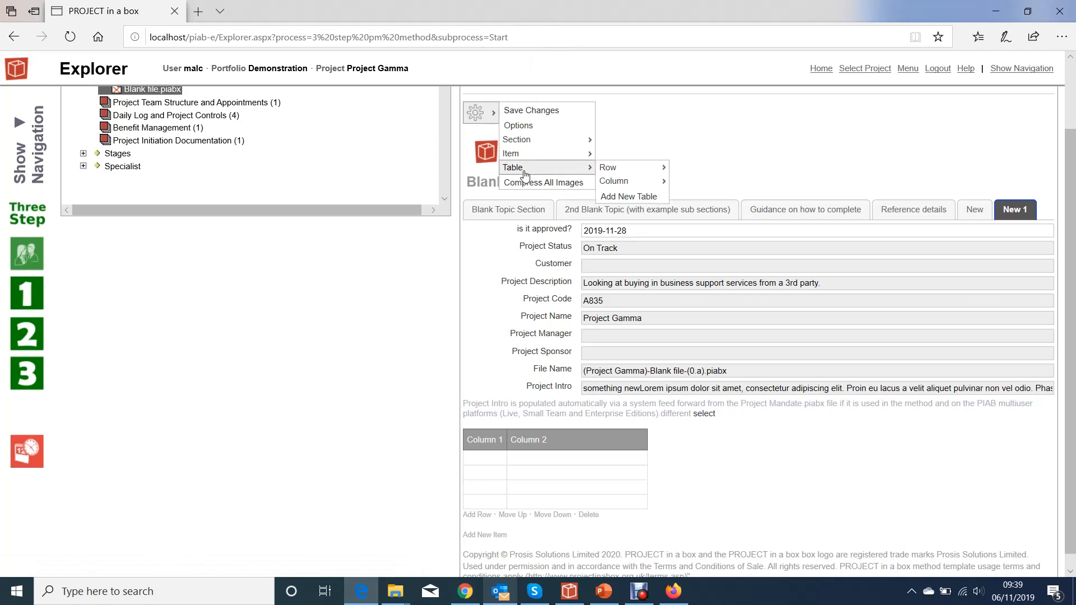
mouse_move(626, 185)
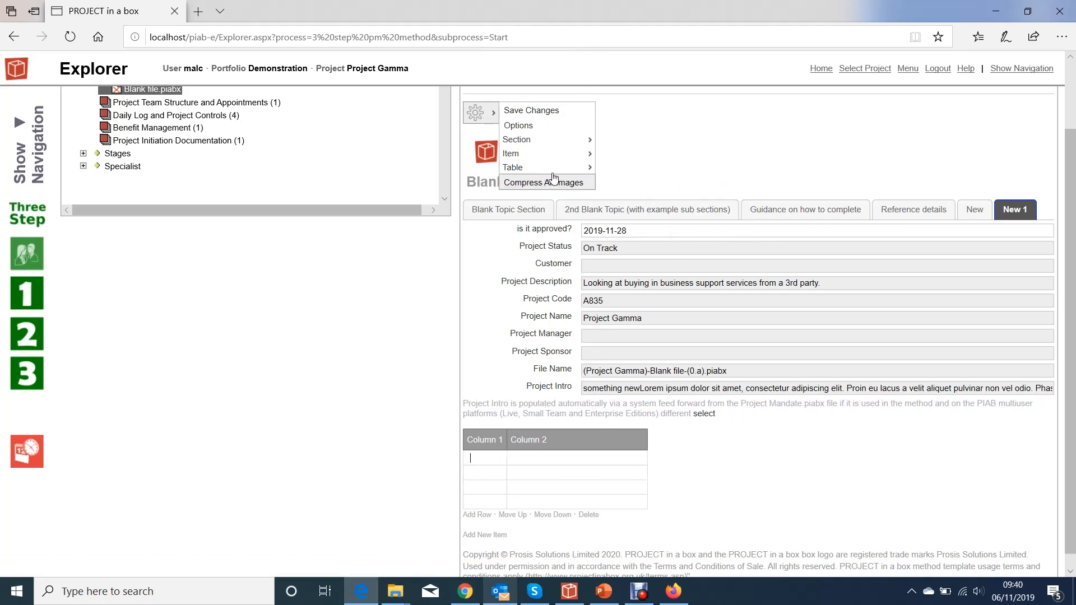
mouse_move(591, 173)
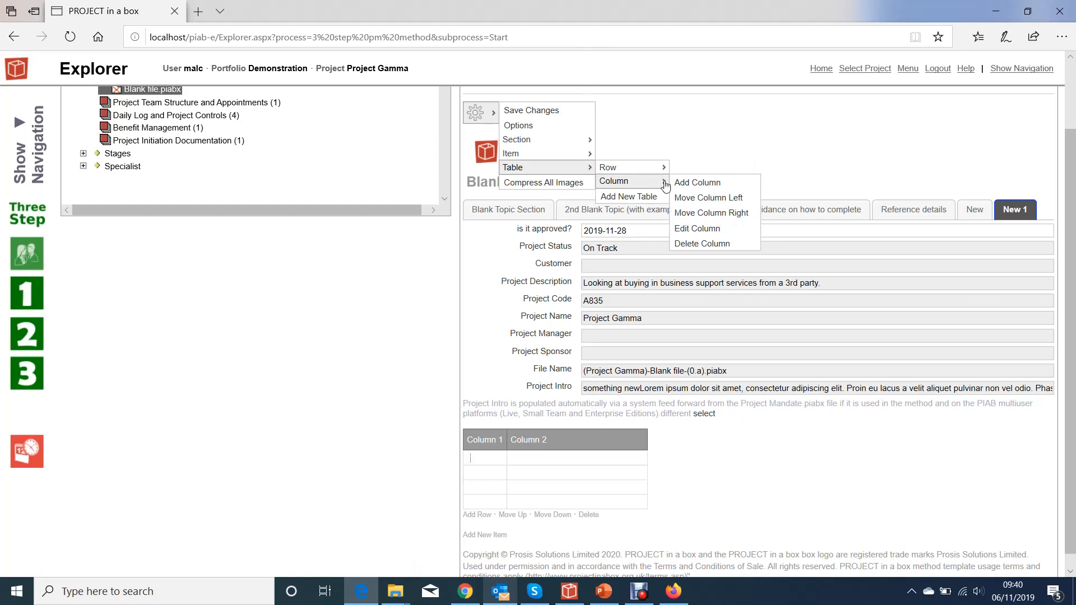
left_click(698, 232)
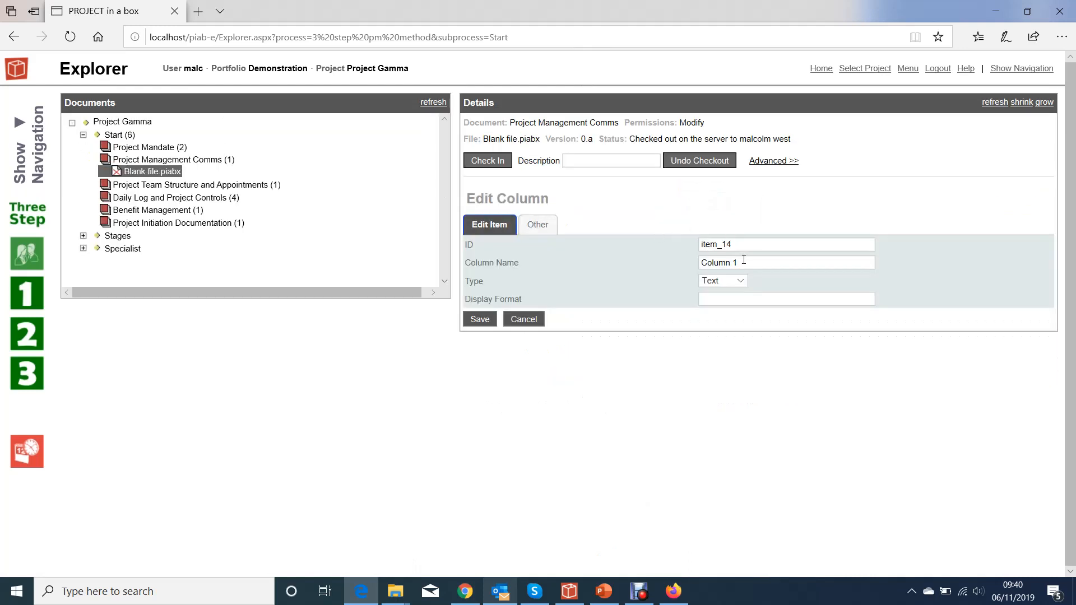
left_click_drag(744, 258, 704, 268)
type("Date")
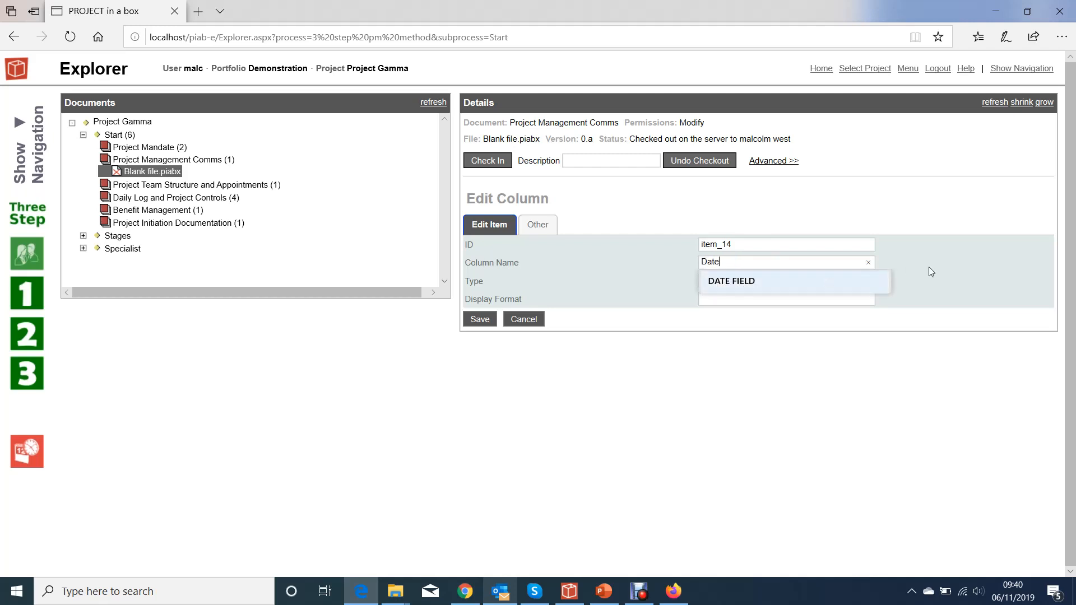
left_click(929, 267)
left_click(740, 281)
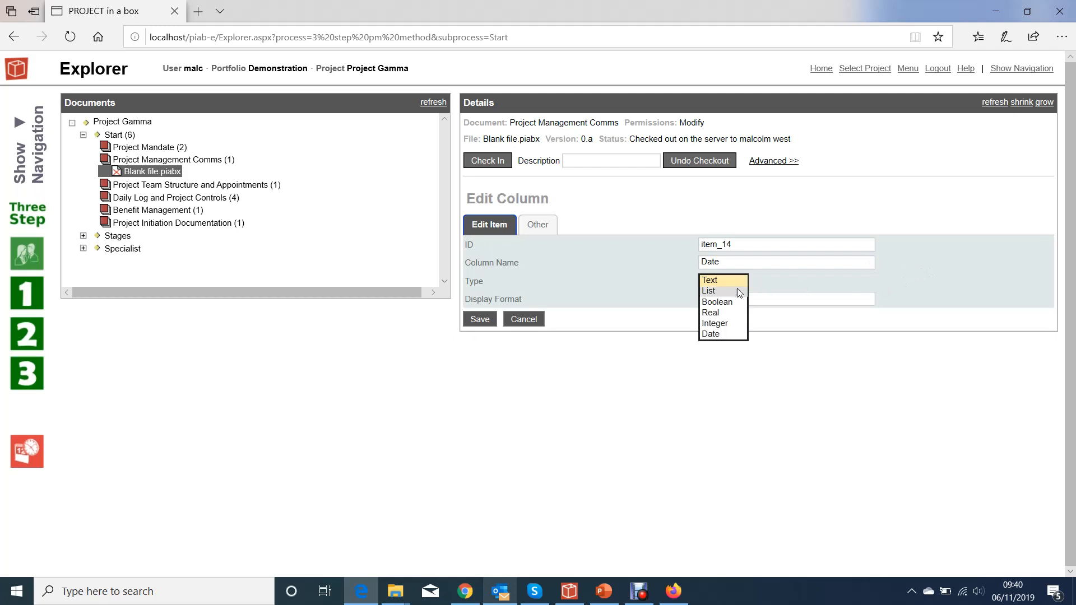
left_click(724, 335)
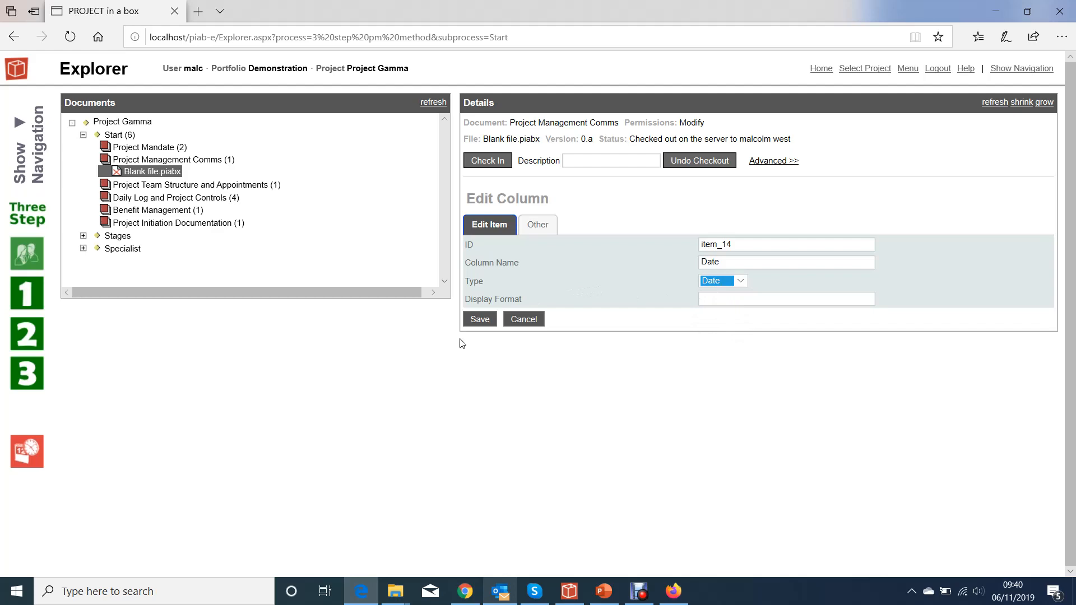
left_click(477, 322)
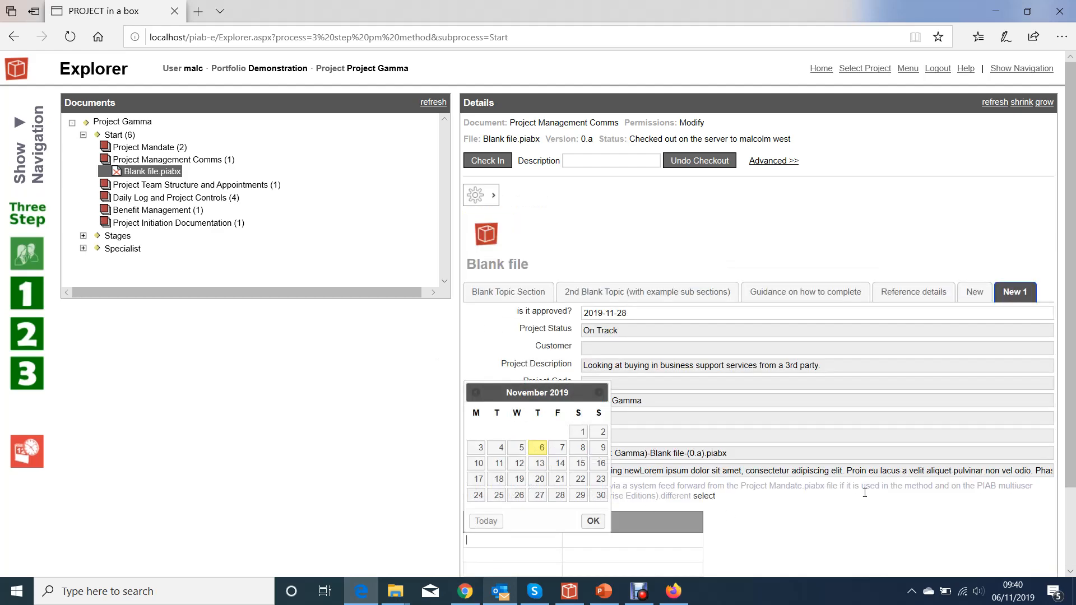
- Pick 13 November 2019 in the first row of the table's Date column
scroll(526, 524, "down", 2)
left_click(494, 443)
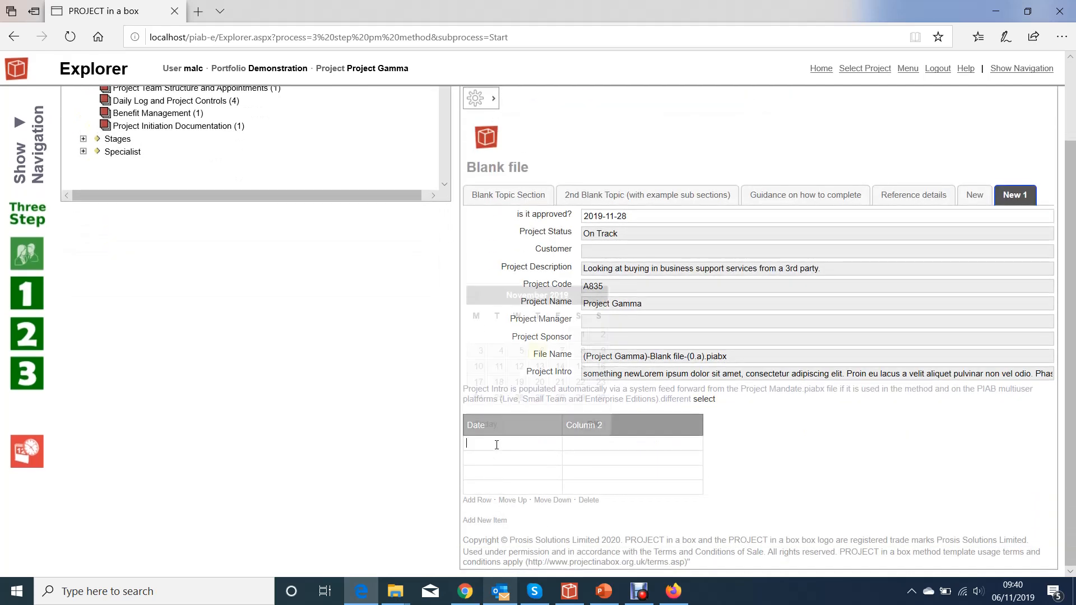
left_click(539, 367)
left_click(593, 424)
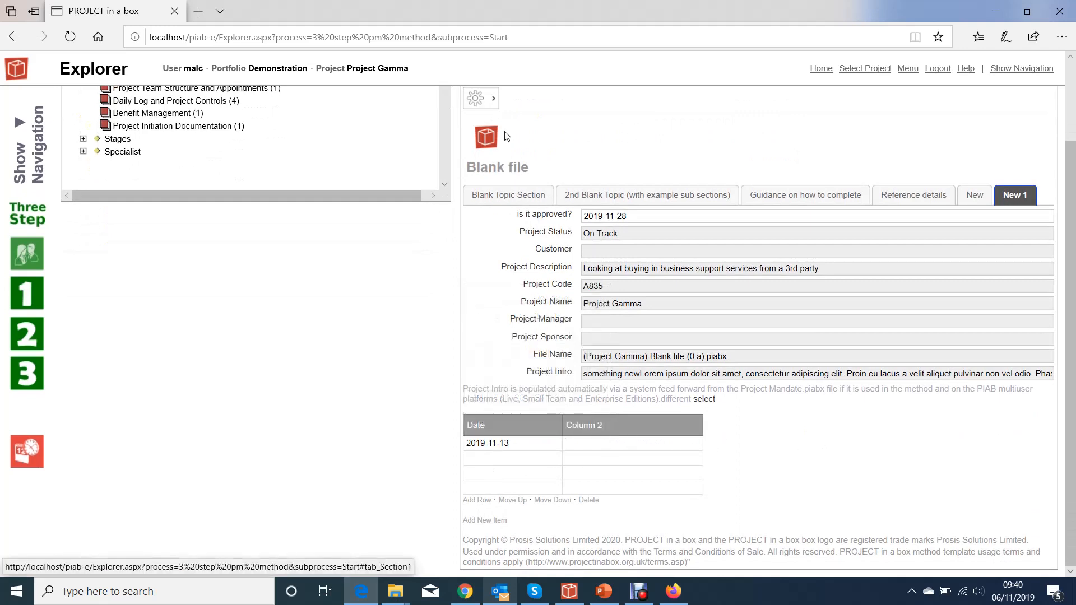
- Rename the table's second column as "name" and save it
left_click(494, 99)
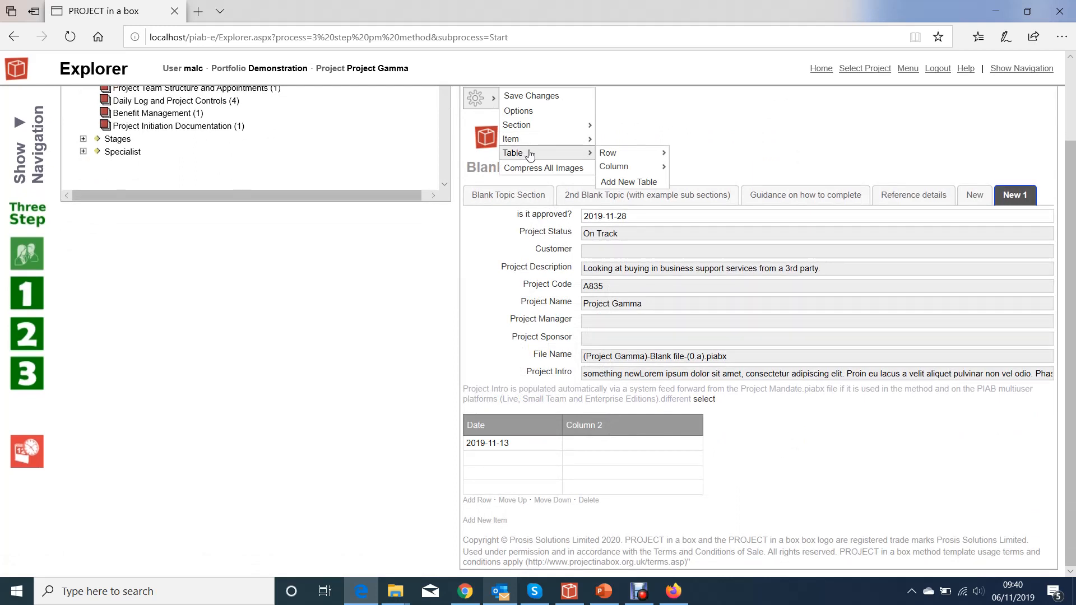
mouse_move(627, 166)
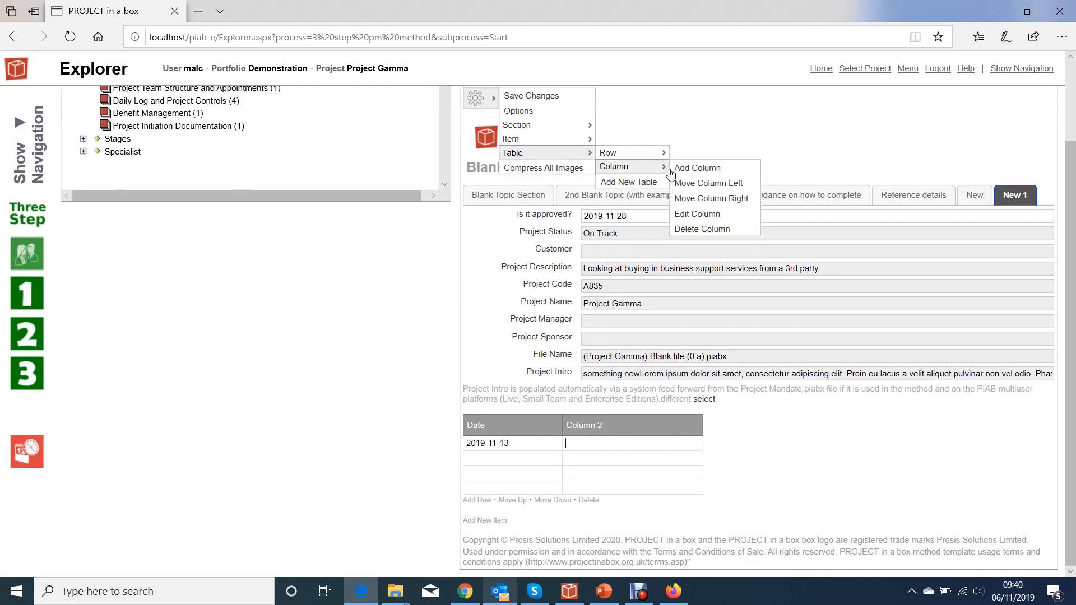
left_click(707, 215)
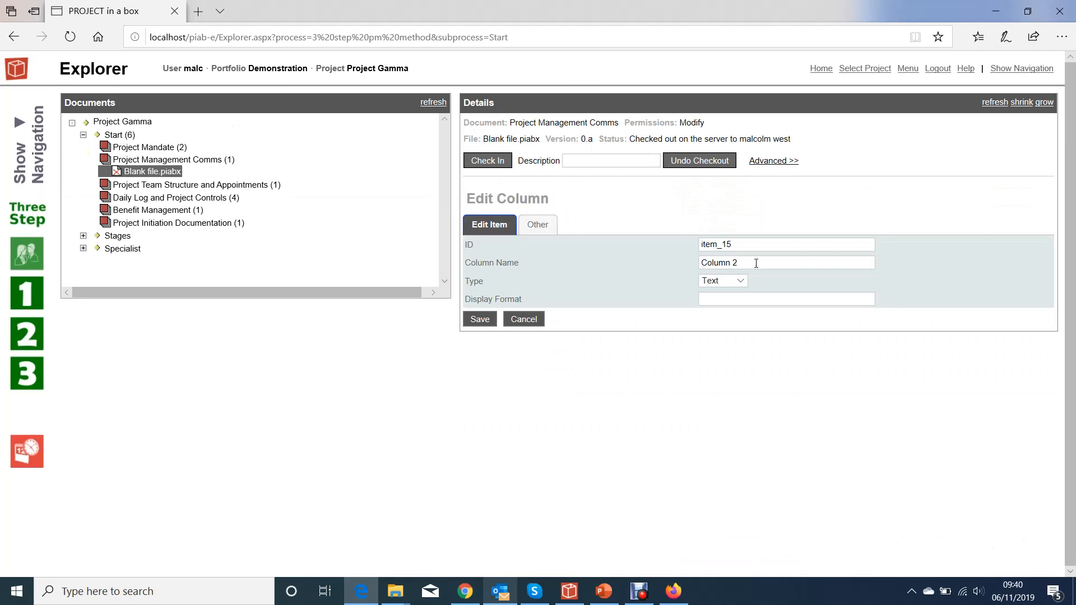
left_click_drag(756, 263, 665, 270)
type("name")
left_click(480, 319)
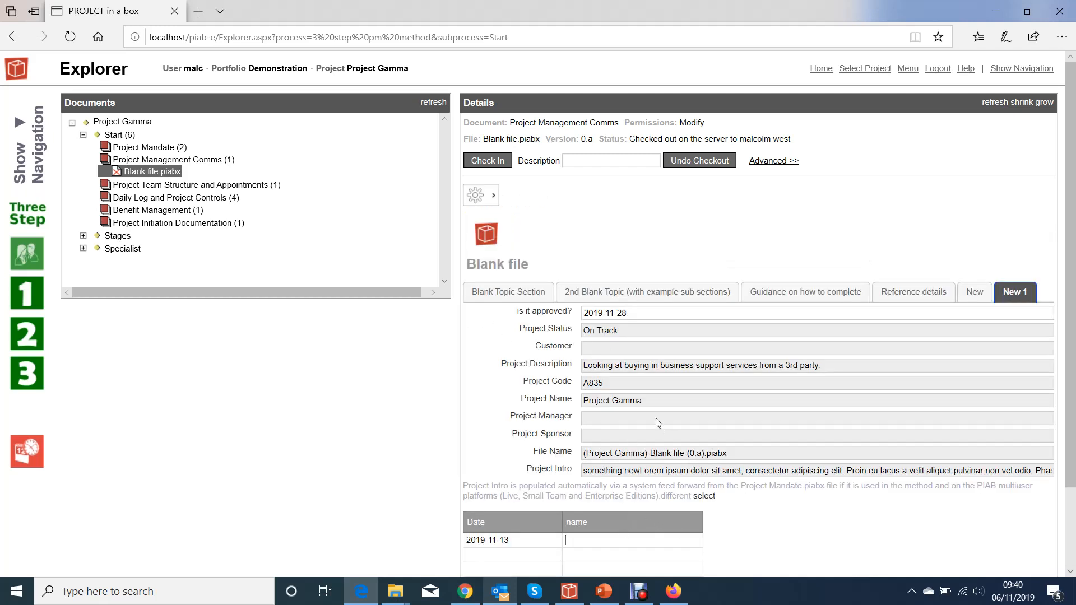
- Add a new column to the table after the name column
scroll(653, 398, "down", 1)
scroll(653, 398, "down", 1)
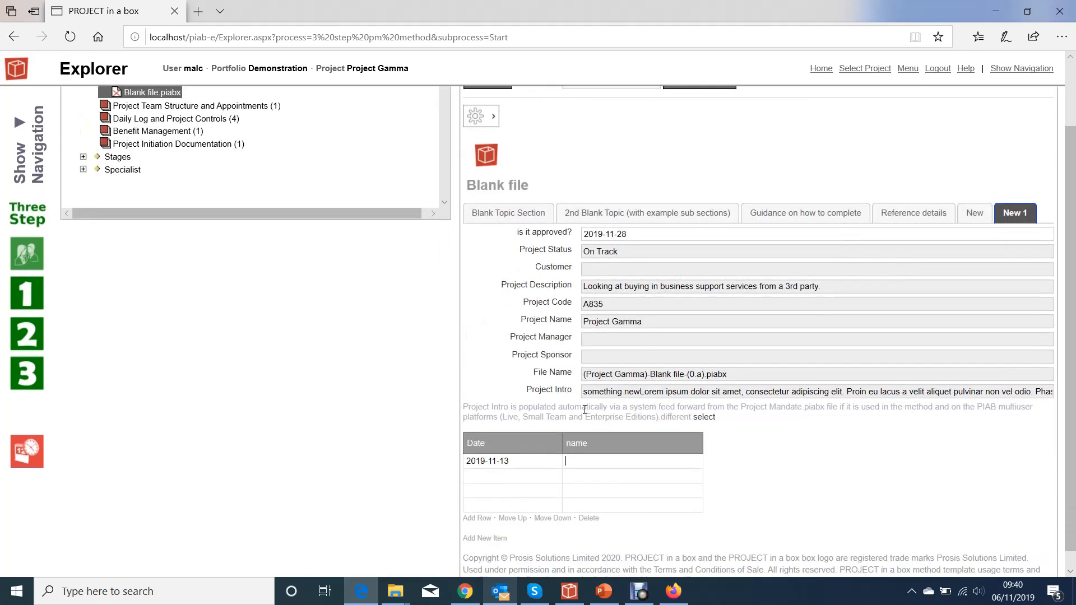
left_click(496, 120)
mouse_move(532, 176)
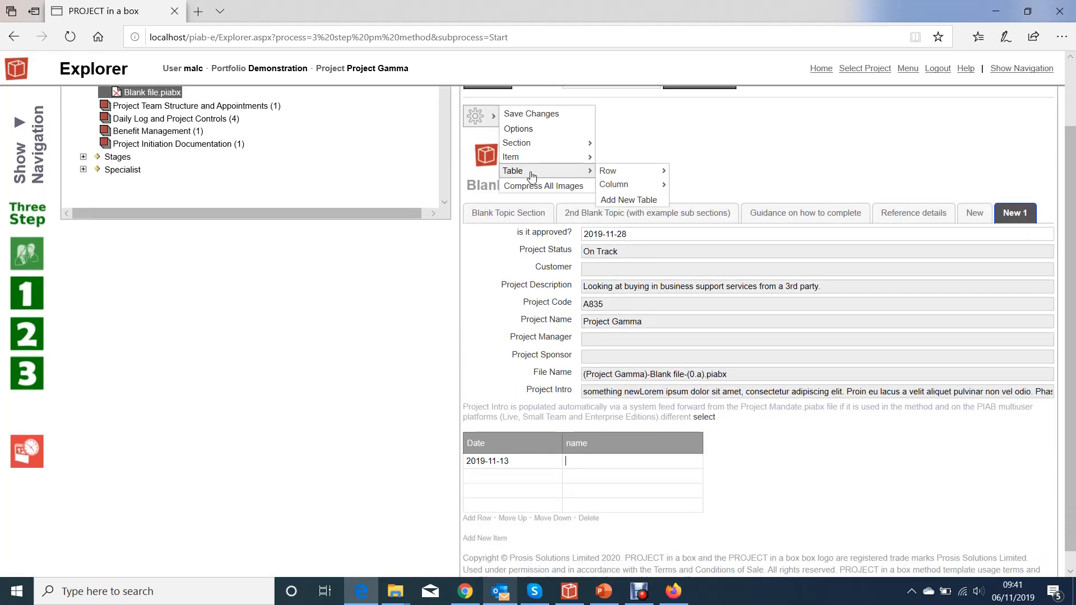
mouse_move(649, 192)
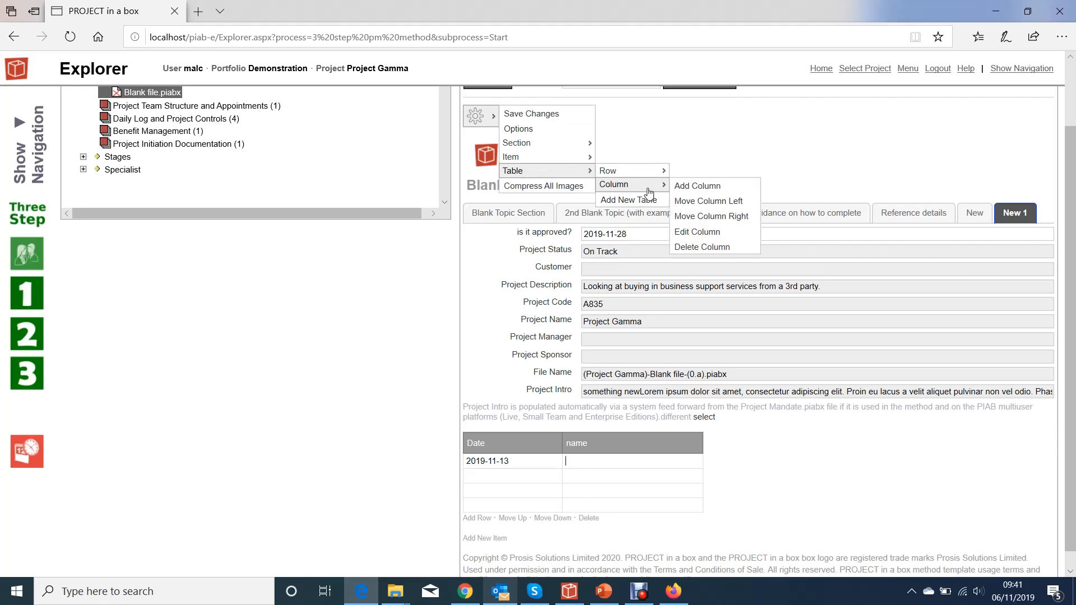
left_click(708, 192)
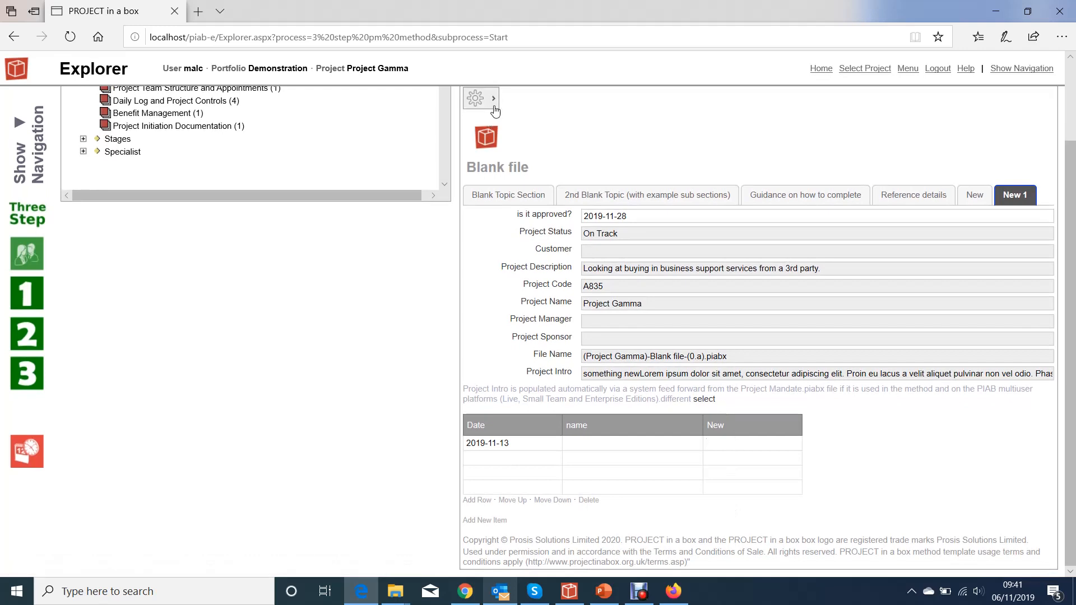
- Edit the new third column, setting its type to Boolean and its name to "Approved?", and save it
left_click(495, 111)
mouse_move(560, 152)
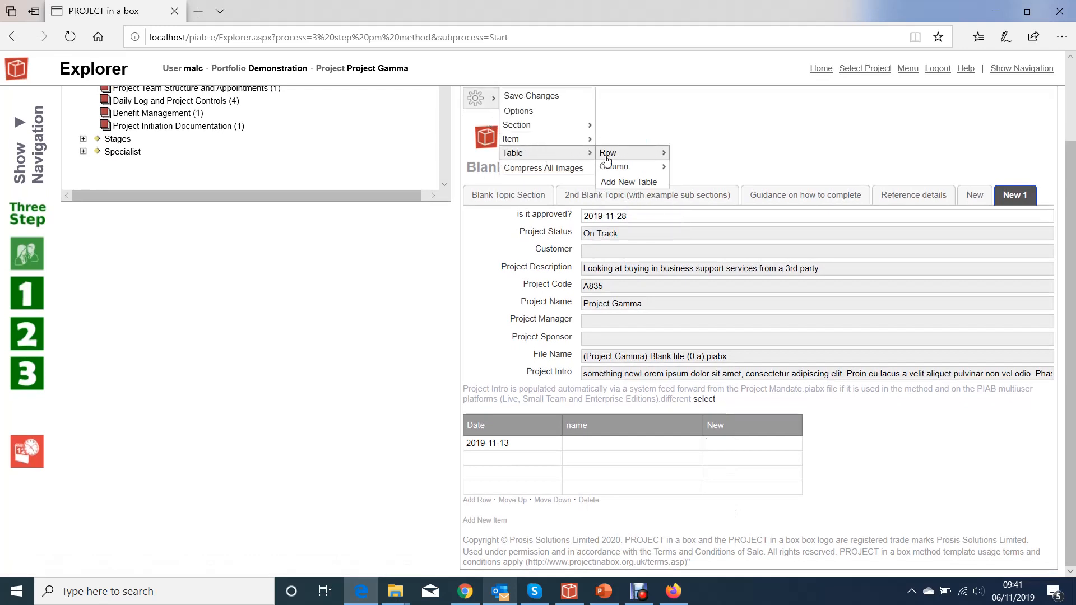
mouse_move(622, 166)
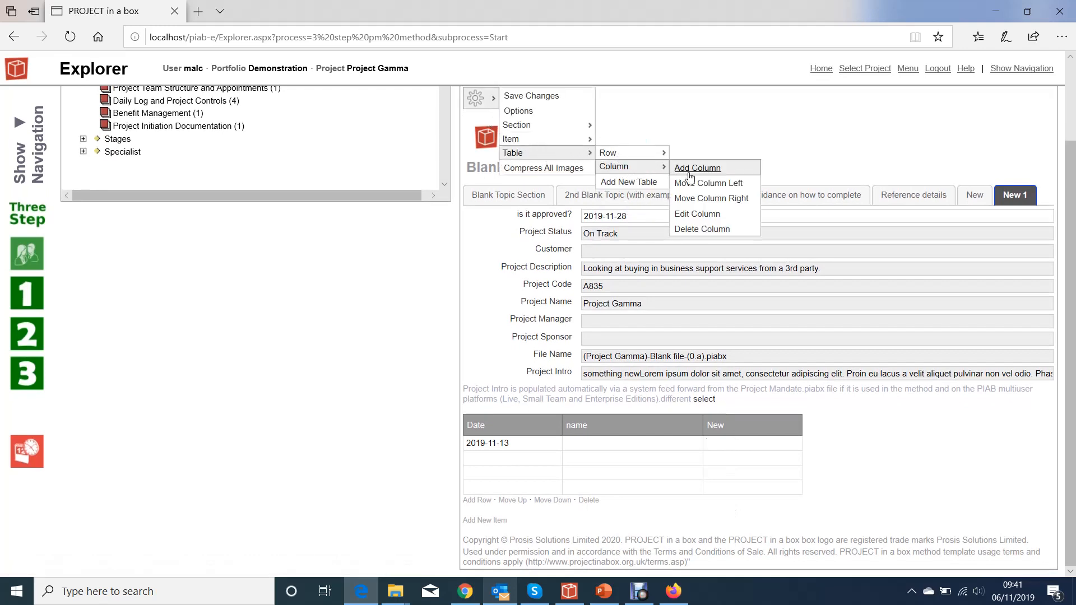
left_click(711, 214)
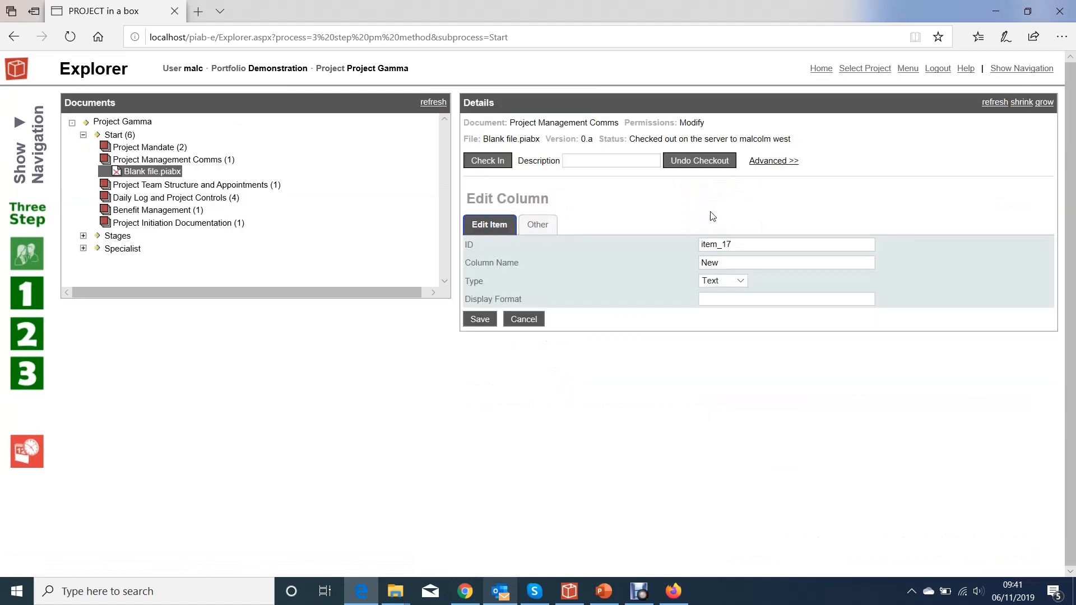
left_click(741, 280)
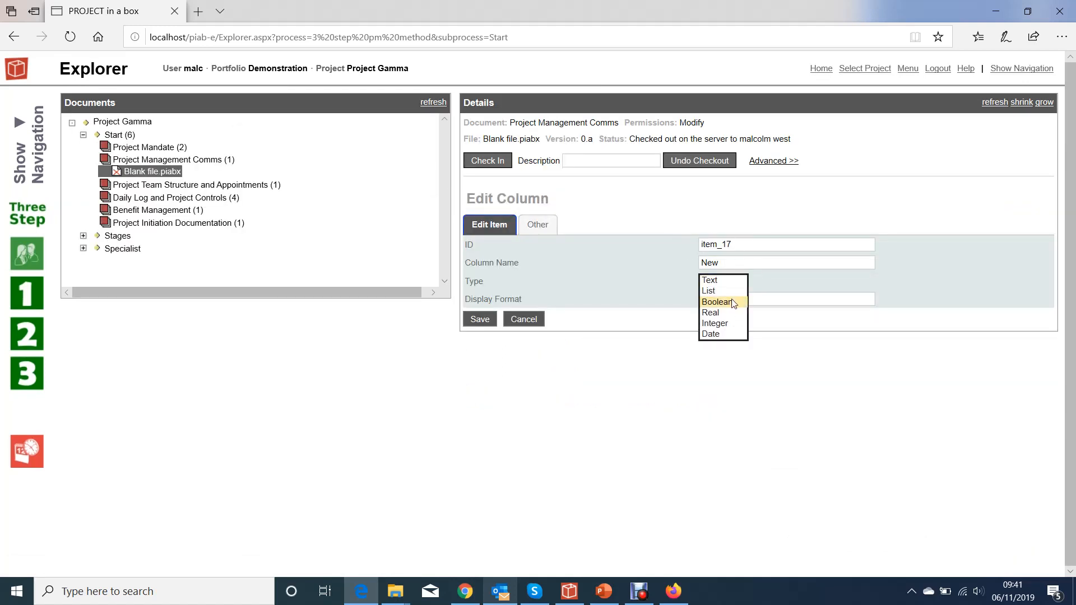
left_click(732, 302)
left_click_drag(716, 262, 693, 263)
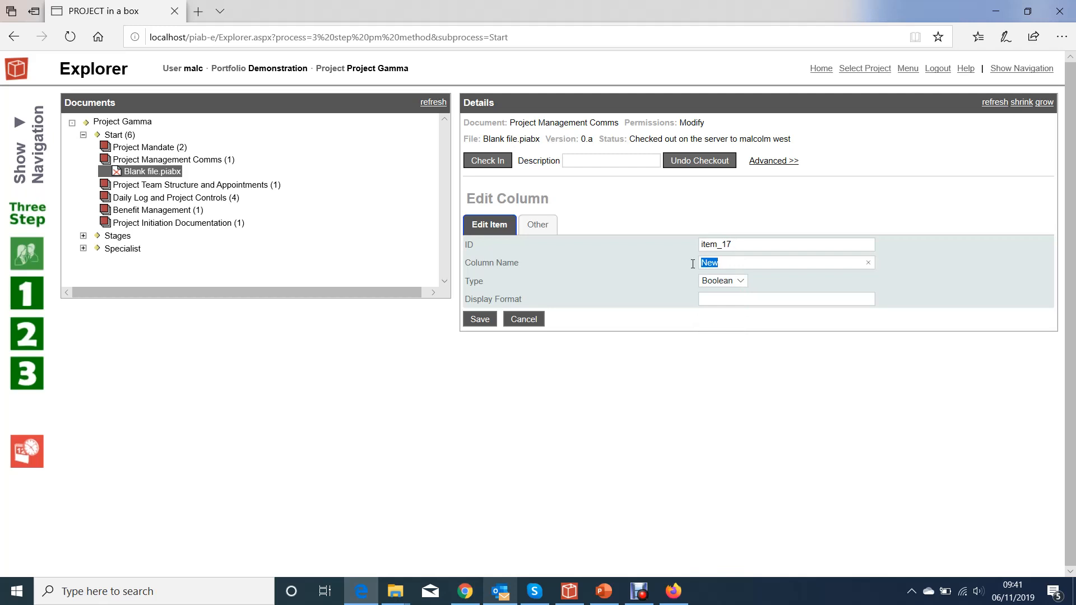
type("Approved?")
left_click(468, 320)
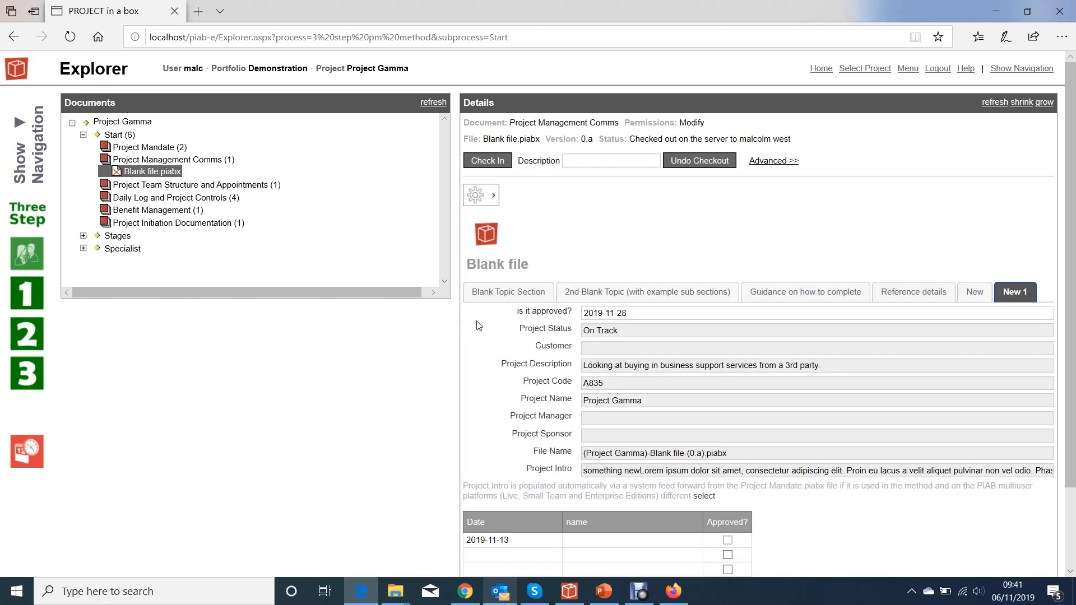
- Enter the person's name in the table's first row and mark that row as approved
left_click(615, 538)
type("malc")
left_click(727, 540)
- Delete the filled-in first row of the table
scroll(832, 512, "down", 2)
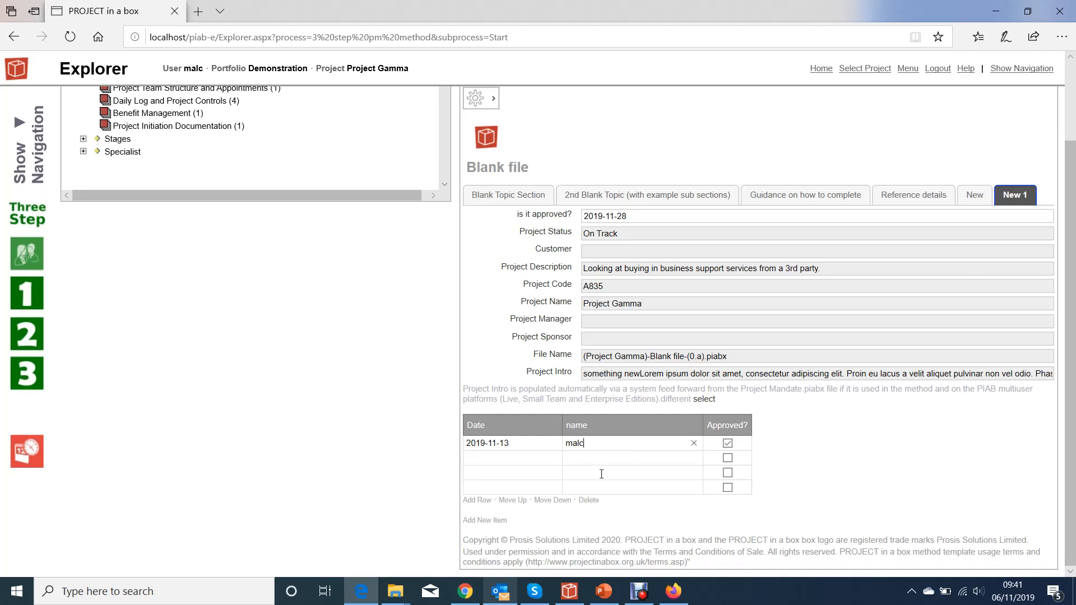
left_click(589, 500)
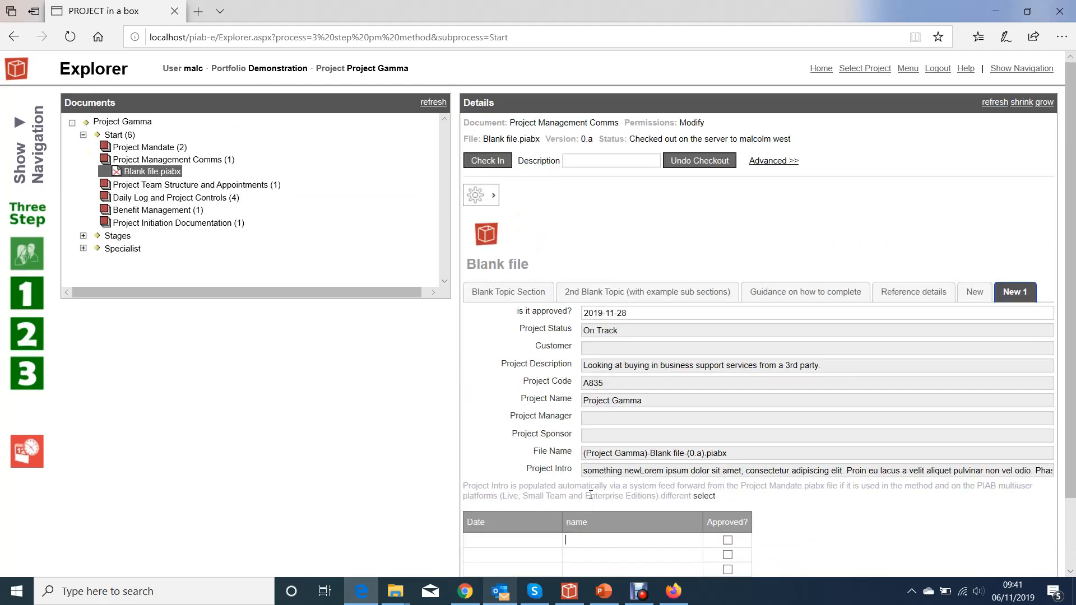
scroll(635, 499, "down", 2)
left_click(594, 464)
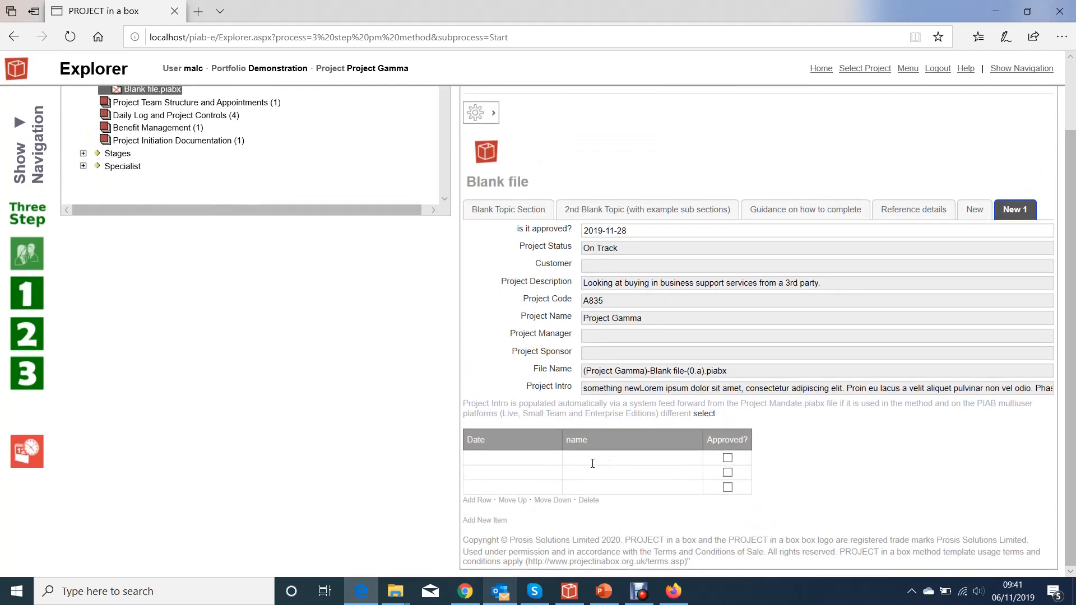
left_click(495, 118)
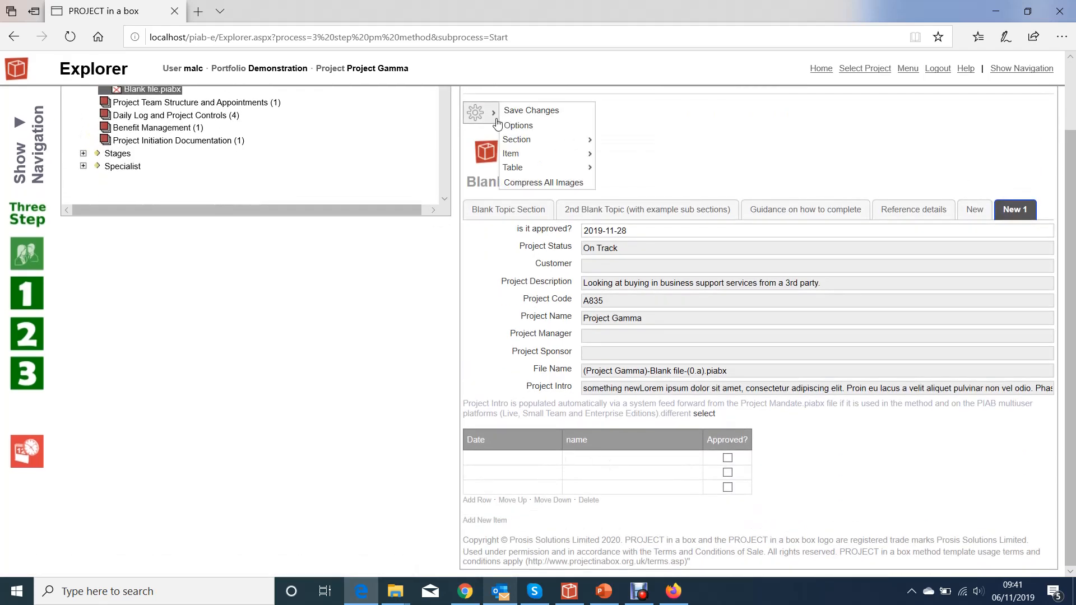
mouse_move(529, 168)
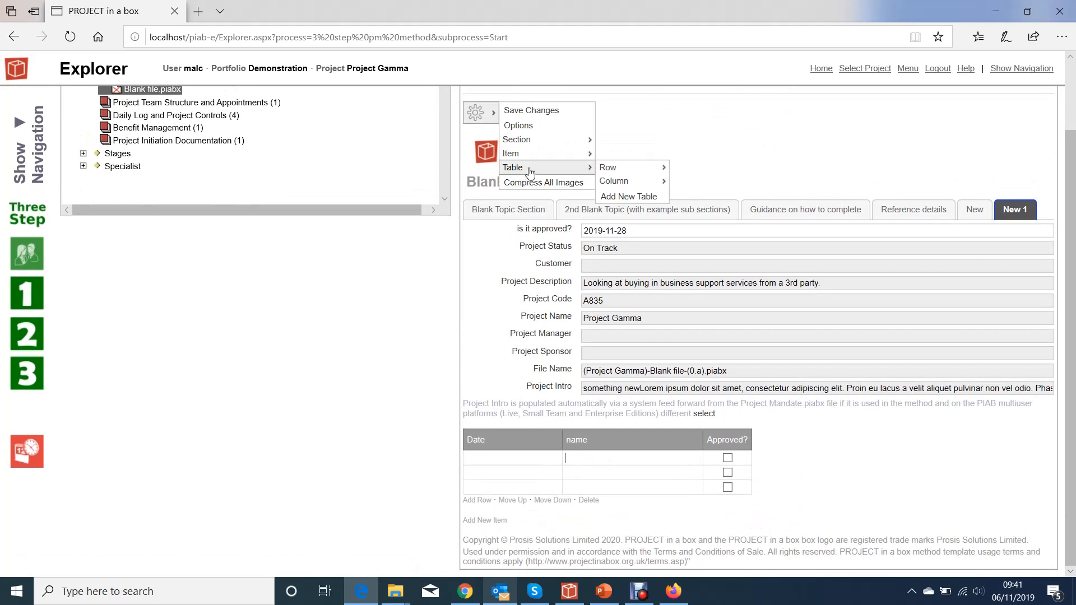
mouse_move(622, 186)
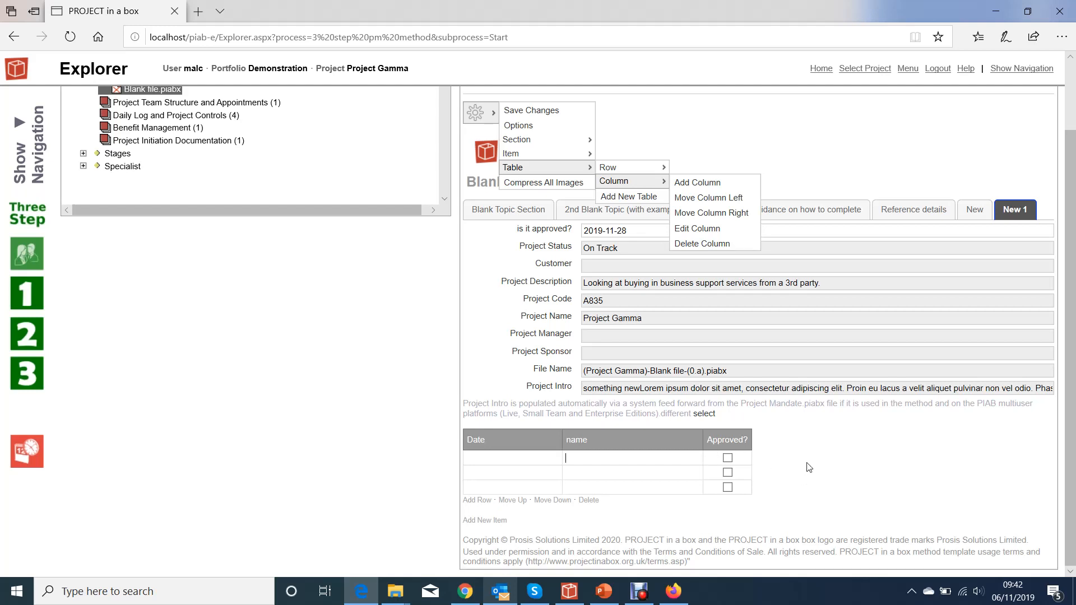
left_click(747, 421)
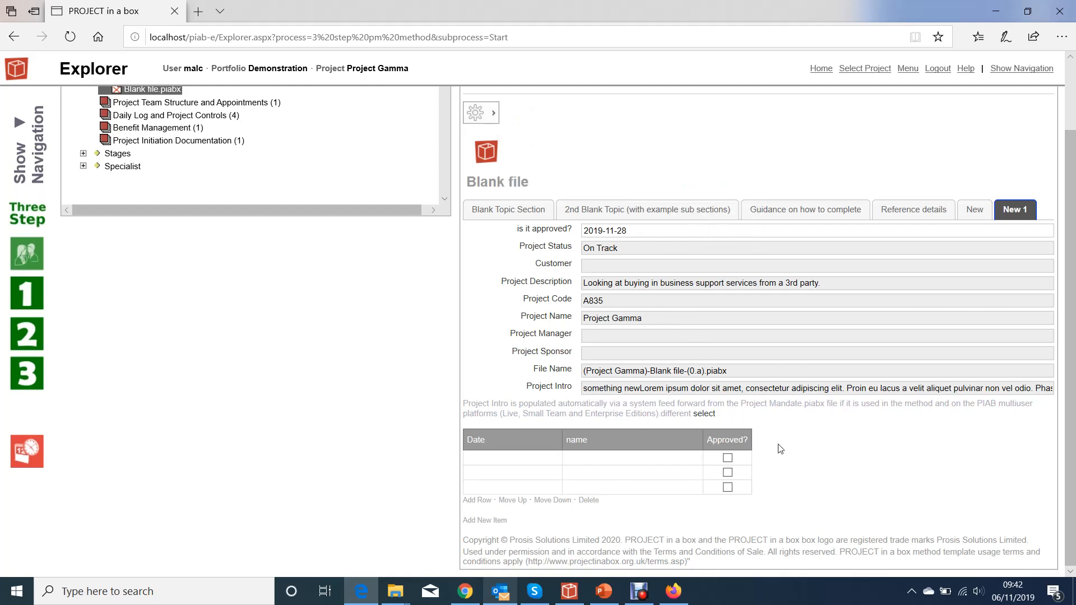
- Check in Blank file.piabx and select the Project Team Structure and Appointments document in the Start stage
scroll(682, 188, "up", 2)
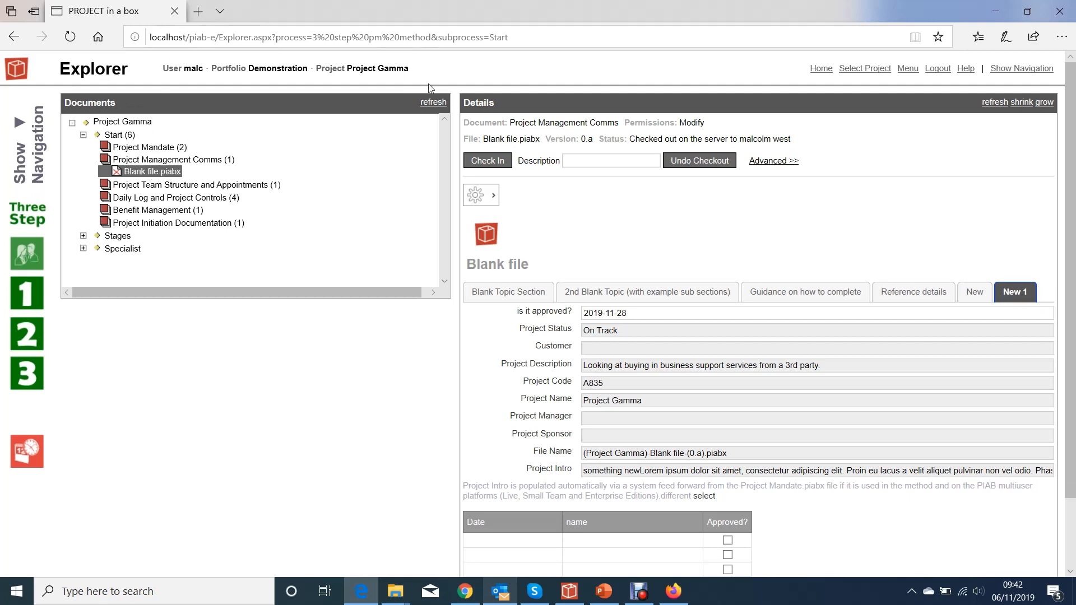
left_click(473, 161)
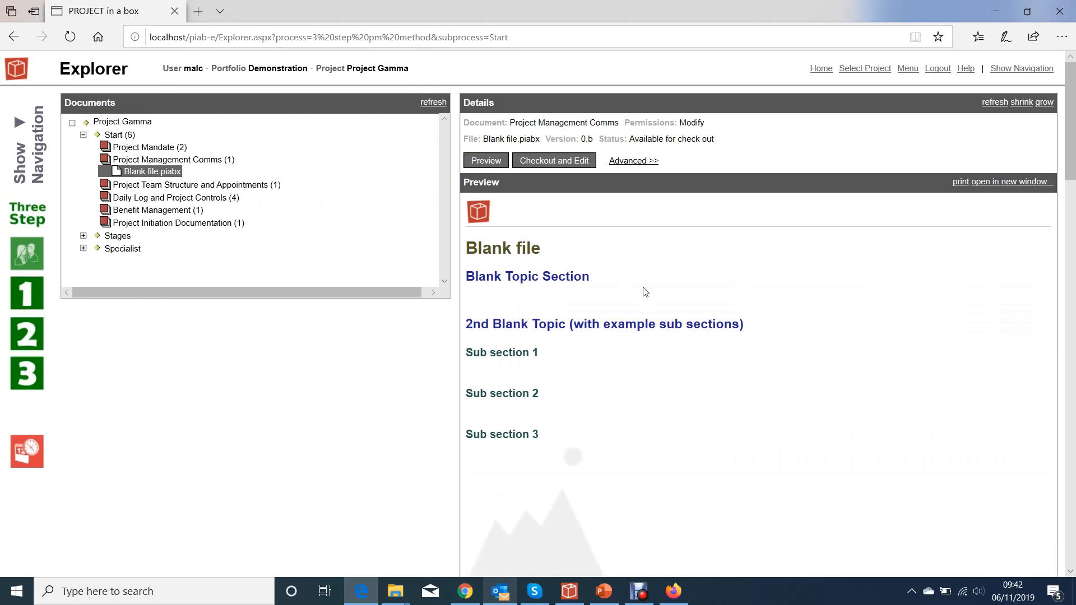
left_click(261, 186)
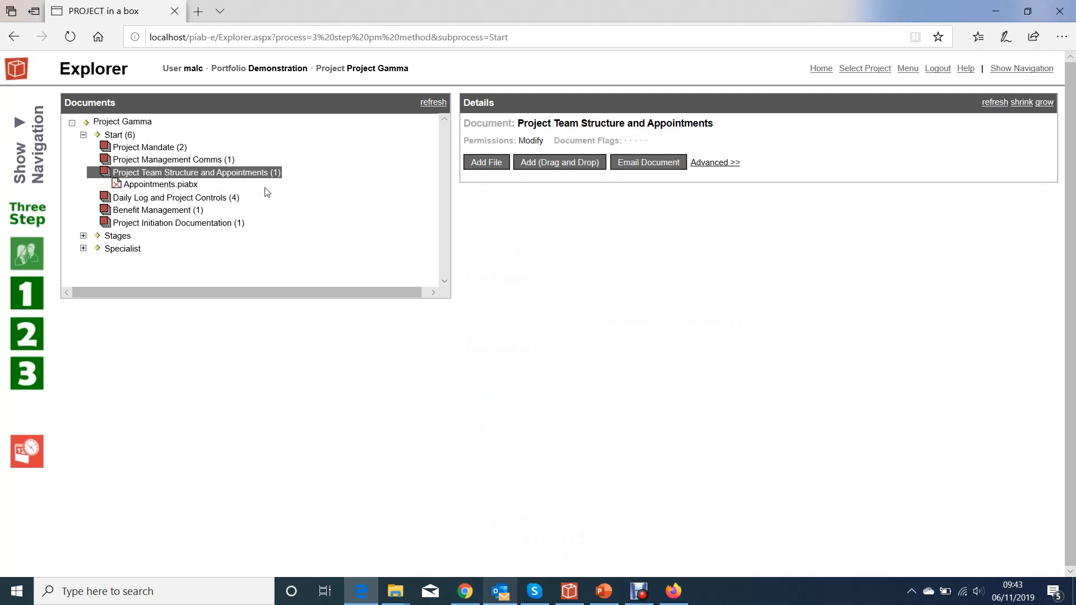
- Open Project Initiation Documentation.piabx in the Start stage and show its Role Descriptions table
left_click(179, 224)
left_click(195, 224)
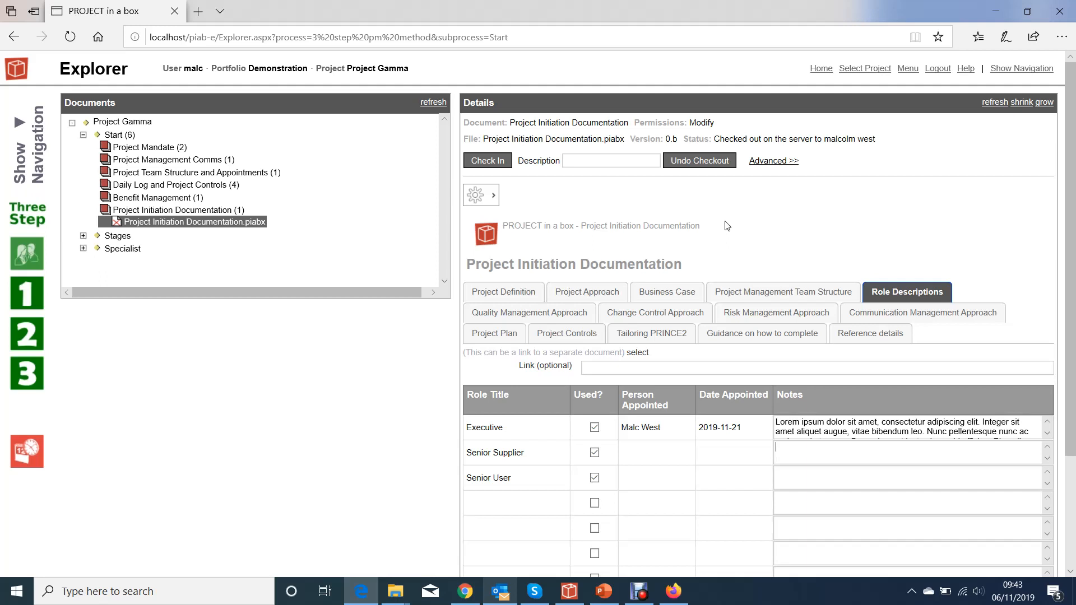
scroll(812, 209, "down", 3)
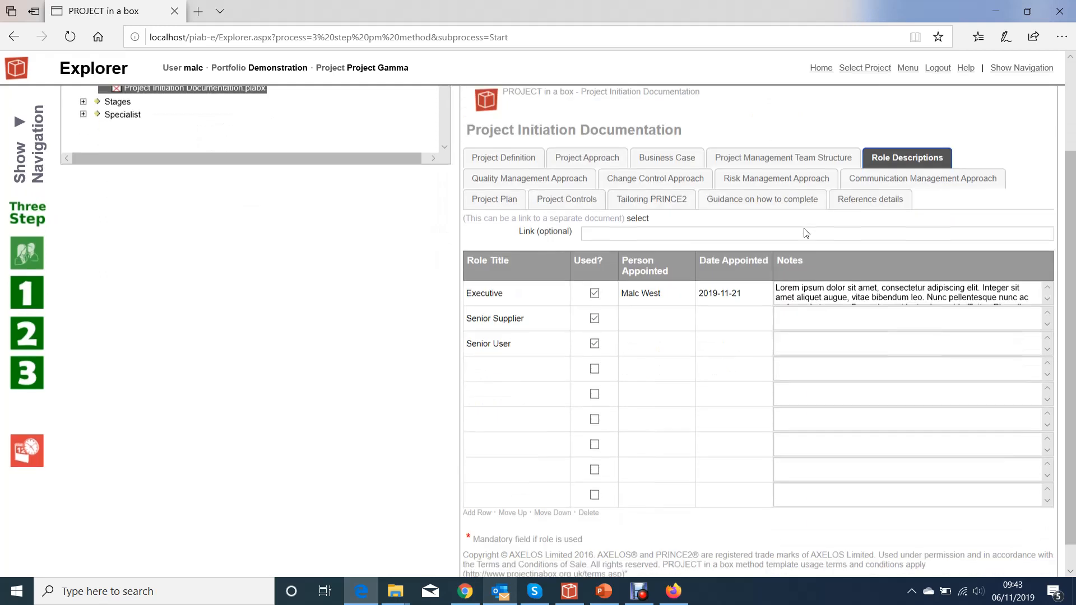
- Try to edit the Person Appointed column of the Role Descriptions table
left_click(650, 299)
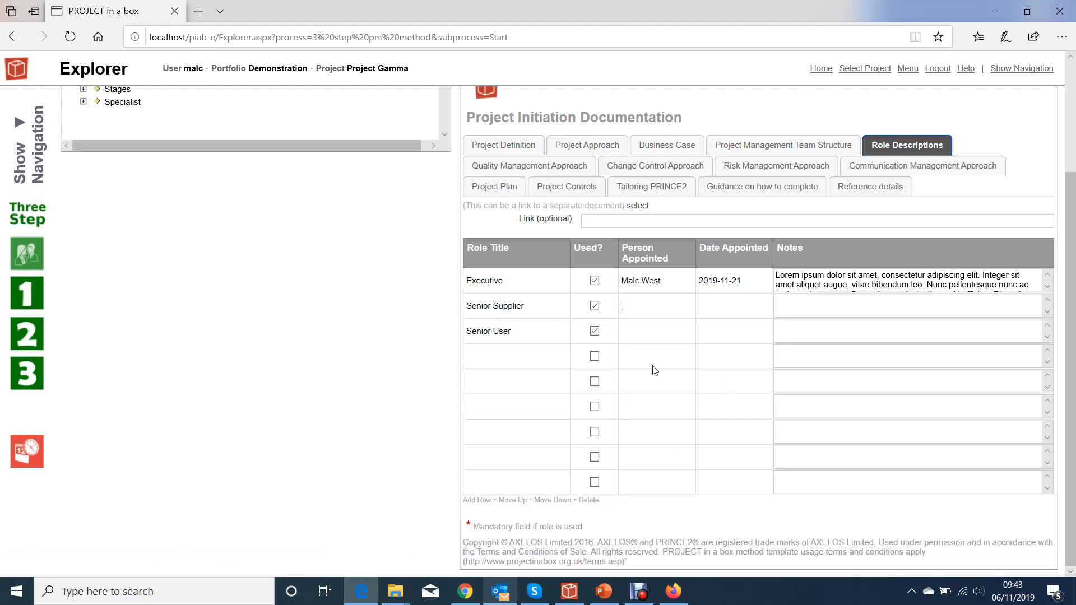
scroll(651, 367, "up", 3)
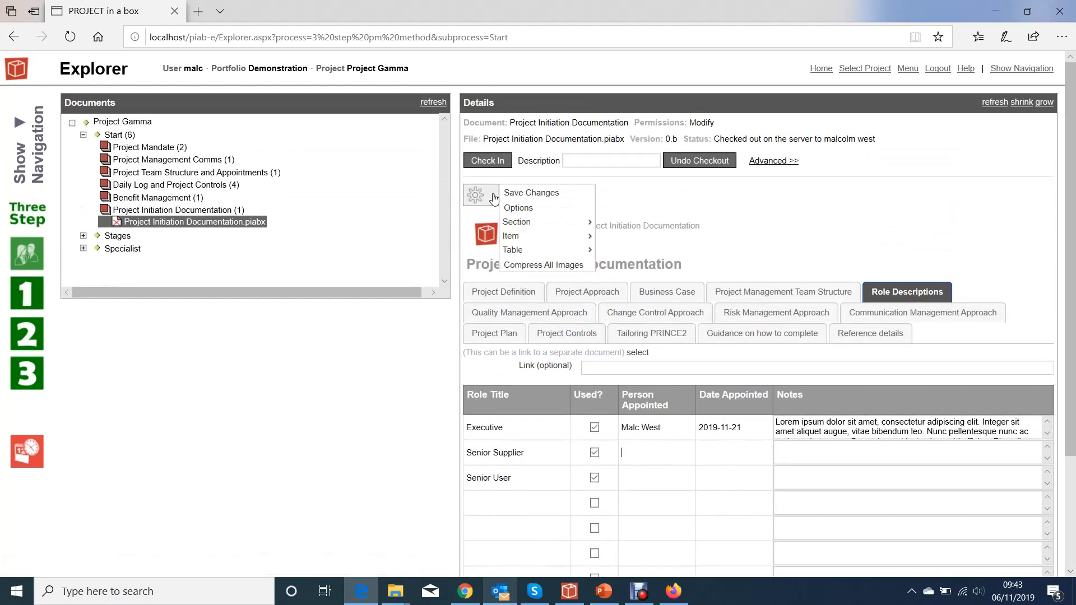
left_click(492, 195)
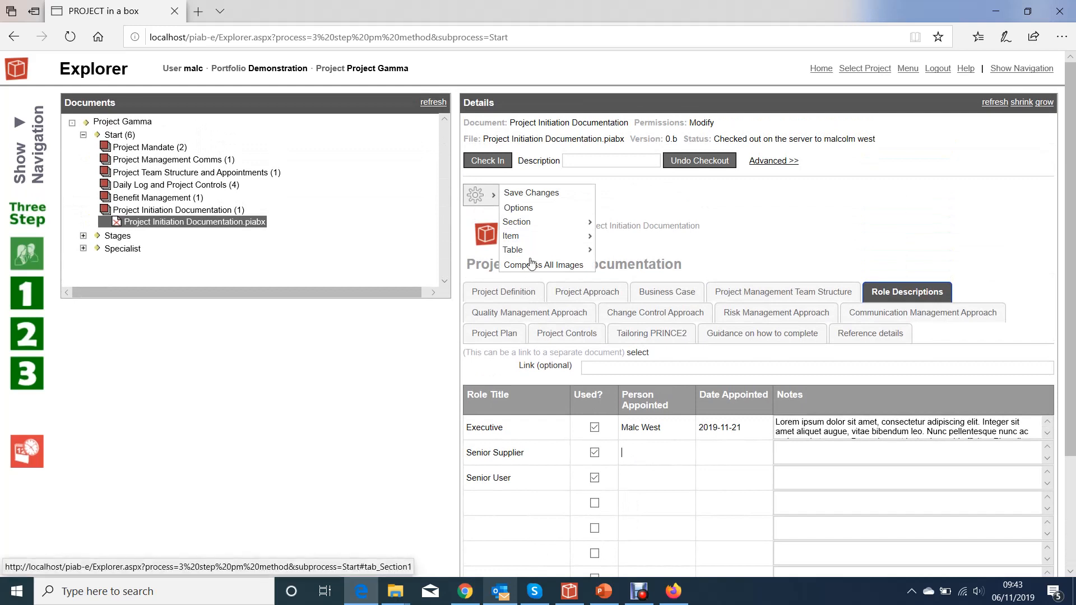
mouse_move(585, 253)
mouse_move(620, 264)
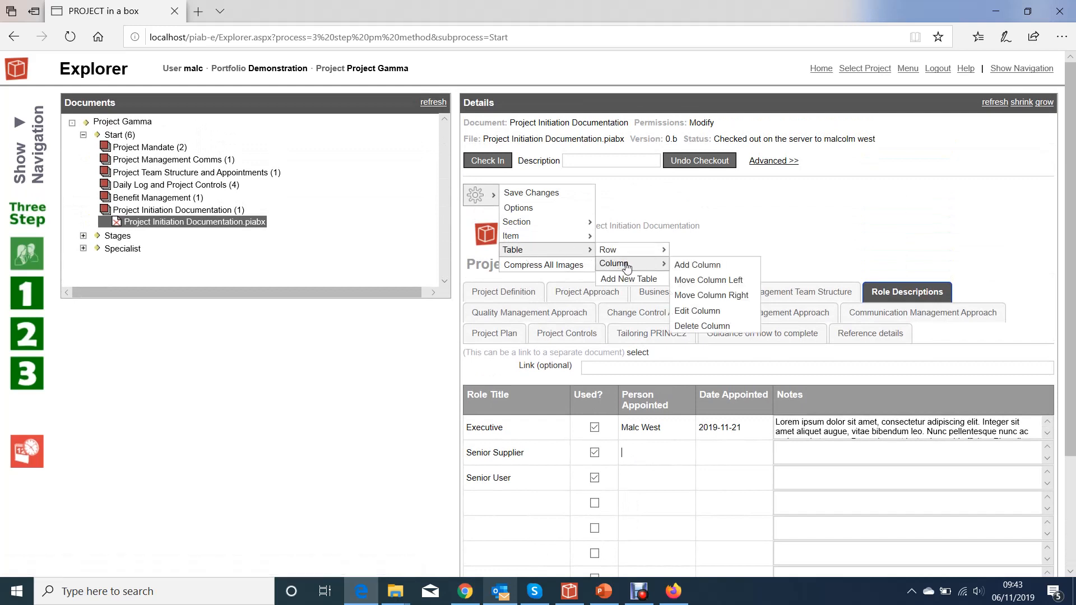
left_click(696, 311)
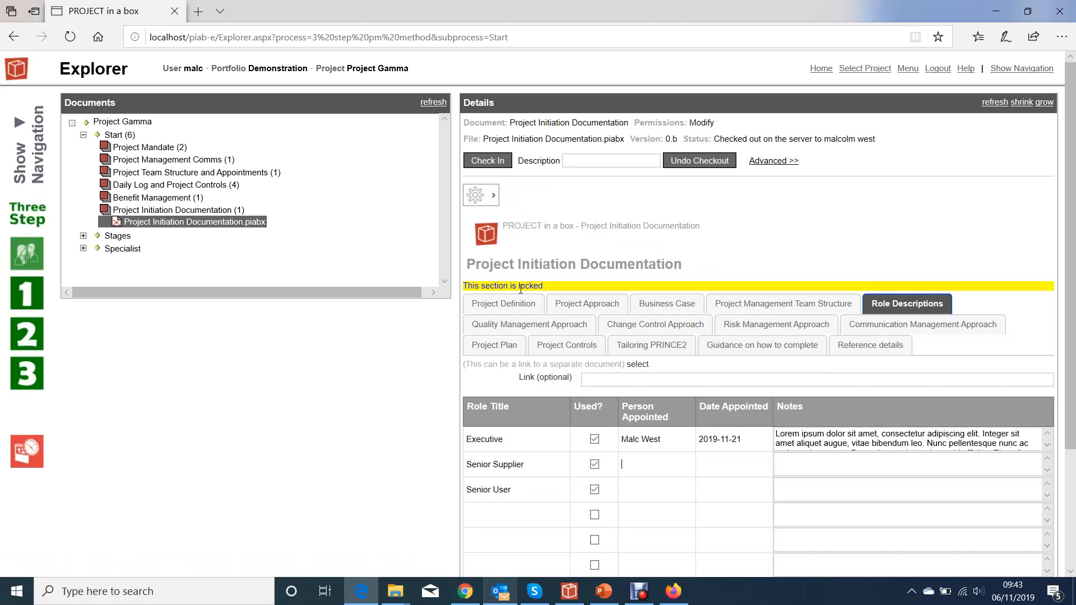
left_click(481, 195)
mouse_move(536, 240)
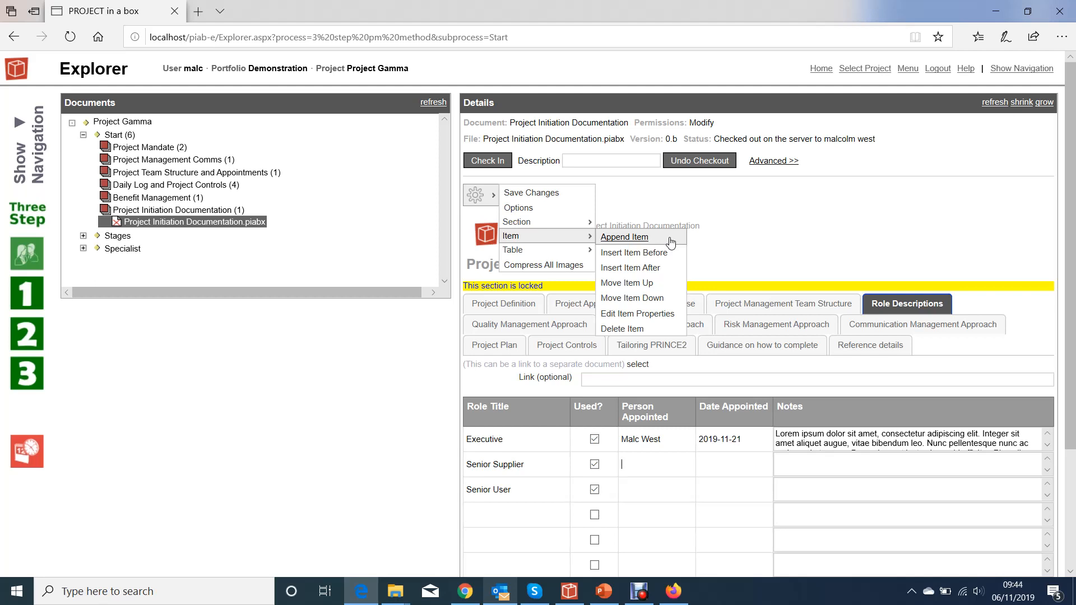
scroll(756, 325, "down", 3)
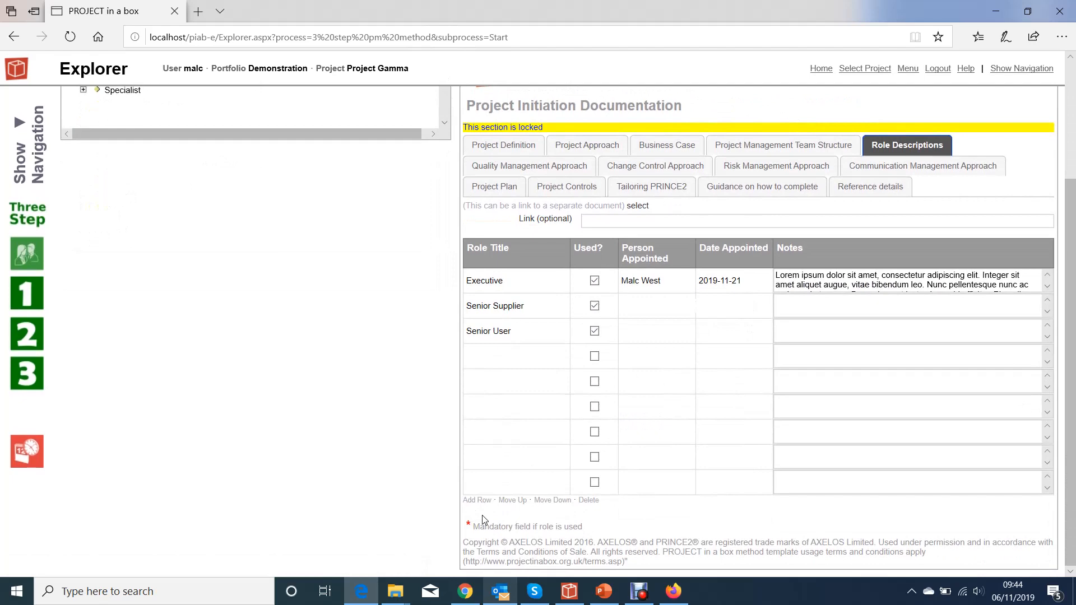
- Duplicate the Reference details section of the Project Initiation Documentation
left_click(866, 191)
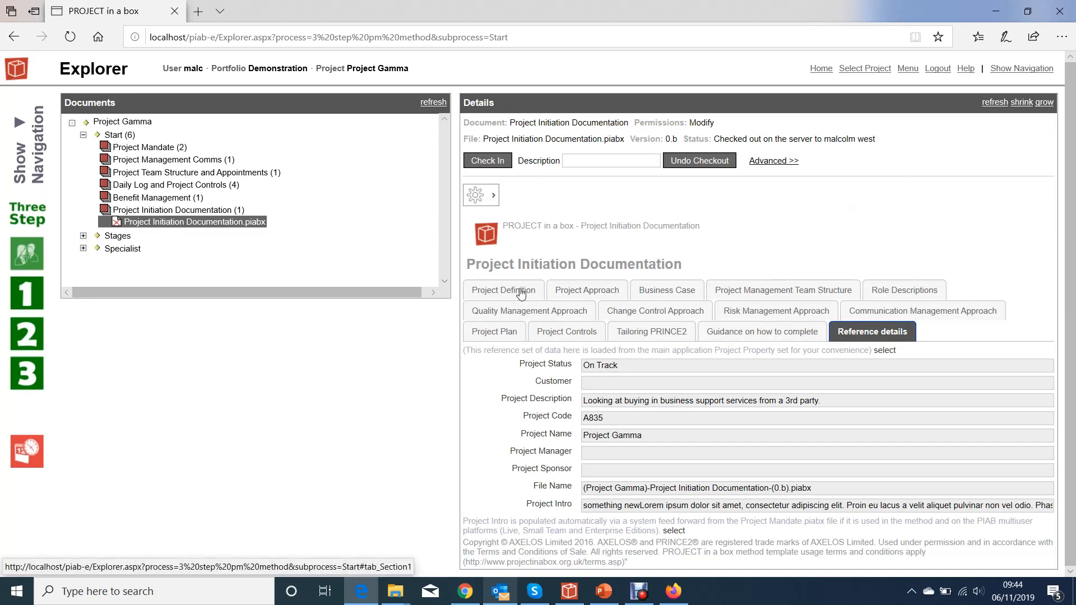
left_click(493, 196)
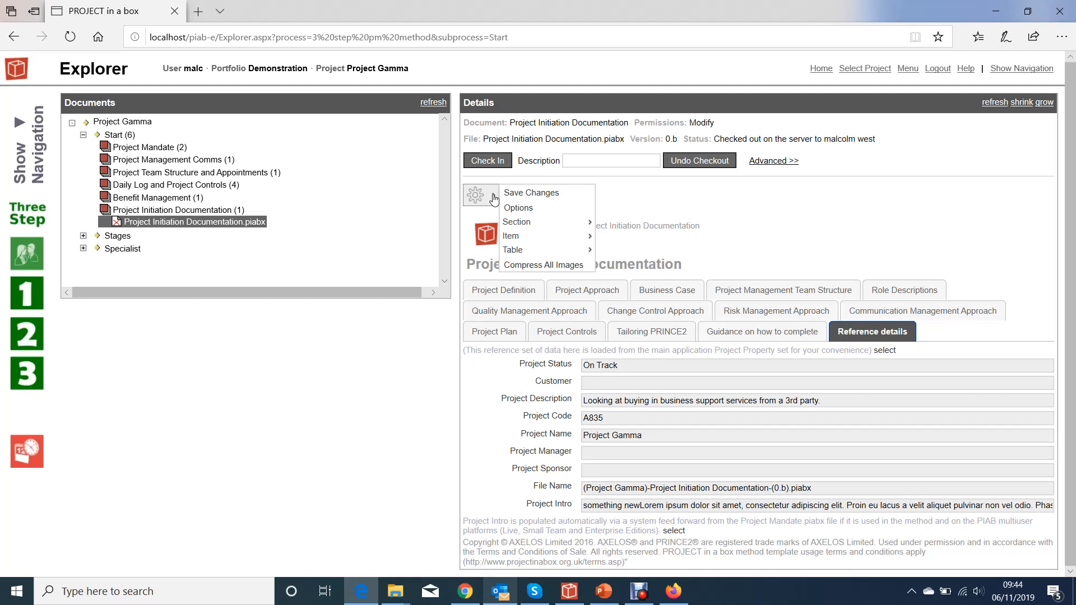
mouse_move(492, 199)
mouse_move(510, 222)
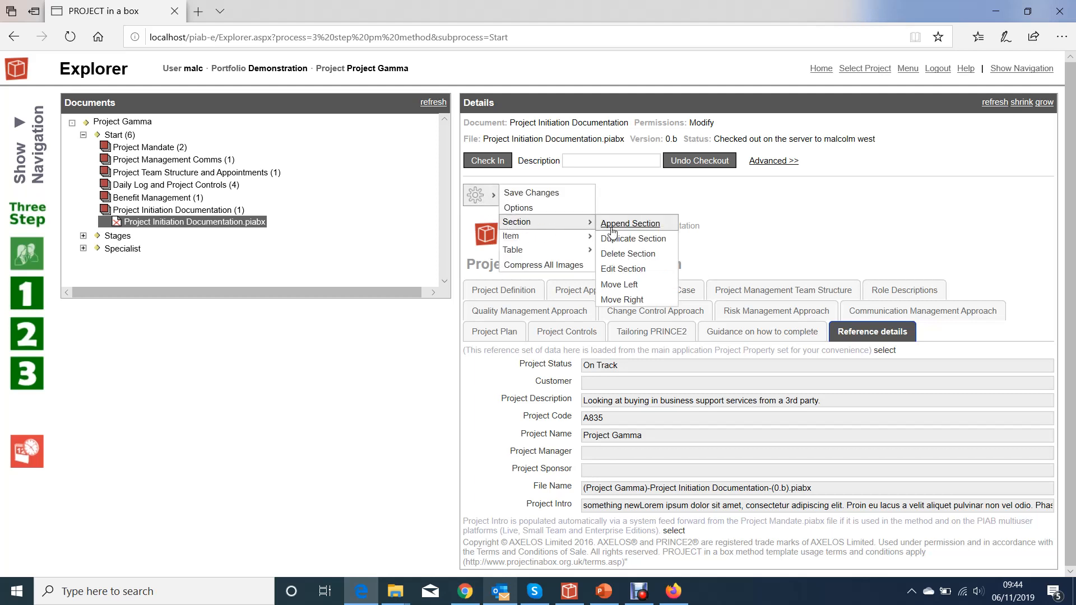
left_click(625, 240)
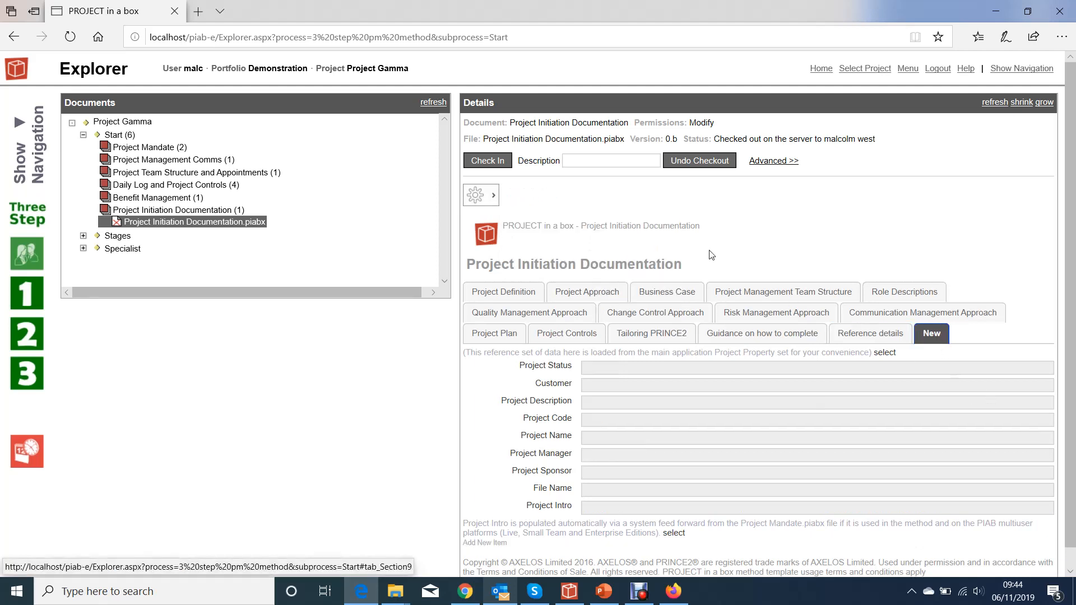
- Append a new blank section to the end of the Project Initiation Documentation
left_click(482, 195)
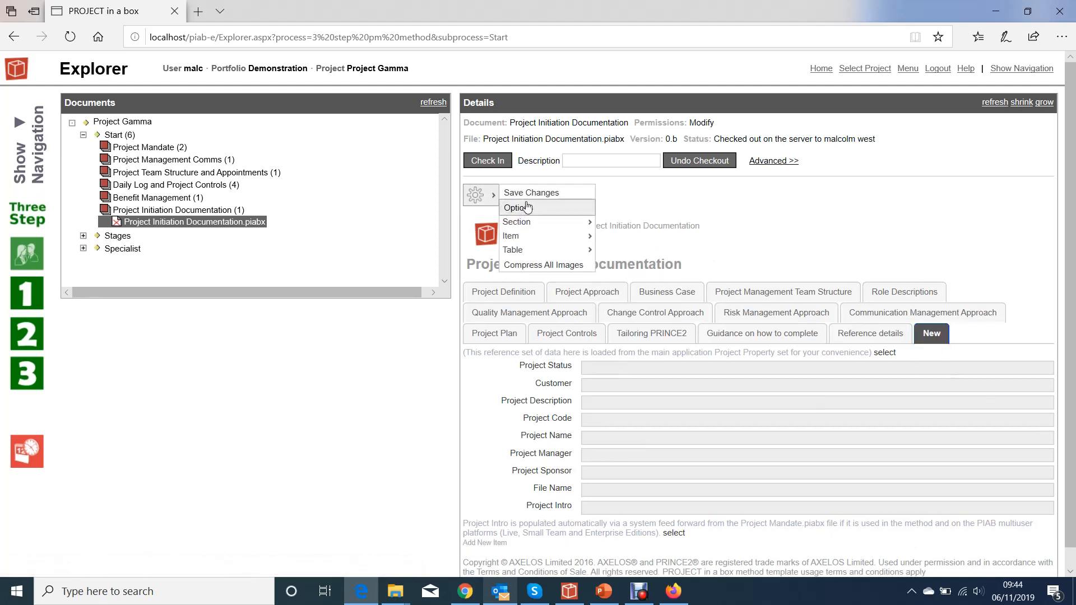
mouse_move(532, 223)
left_click(631, 224)
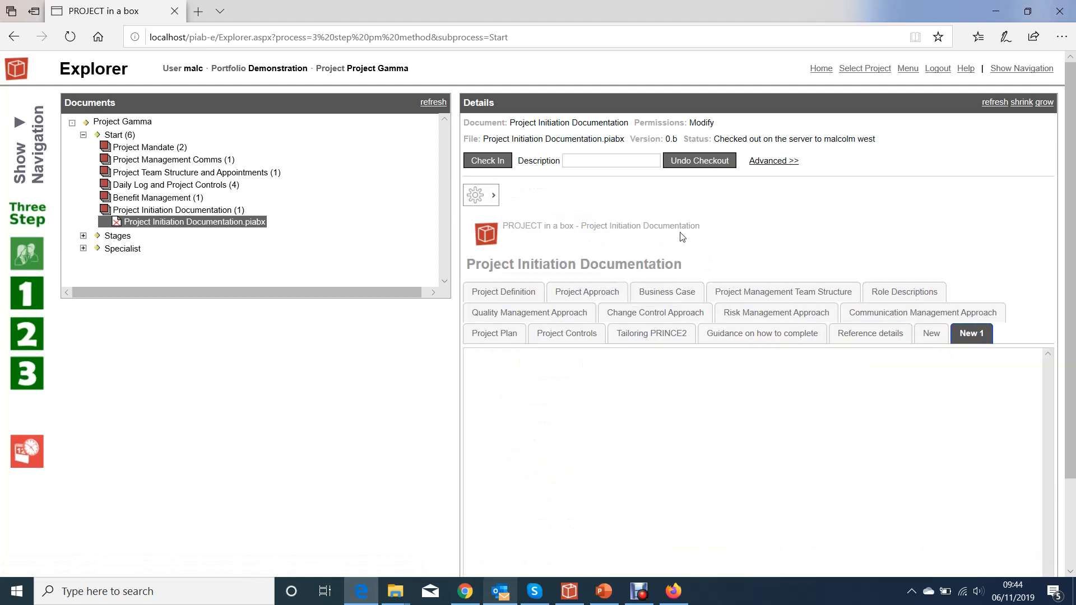
scroll(896, 429, "down", 2)
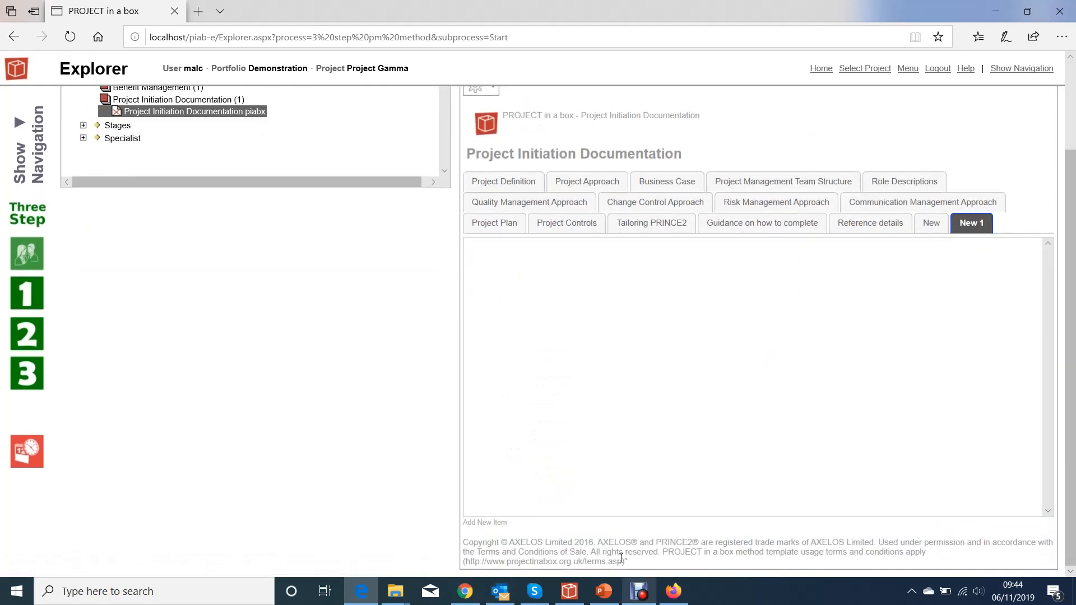
- Compare the duplicated section with the Reference details section, and examine the Risk Management Approach section
left_click(931, 223)
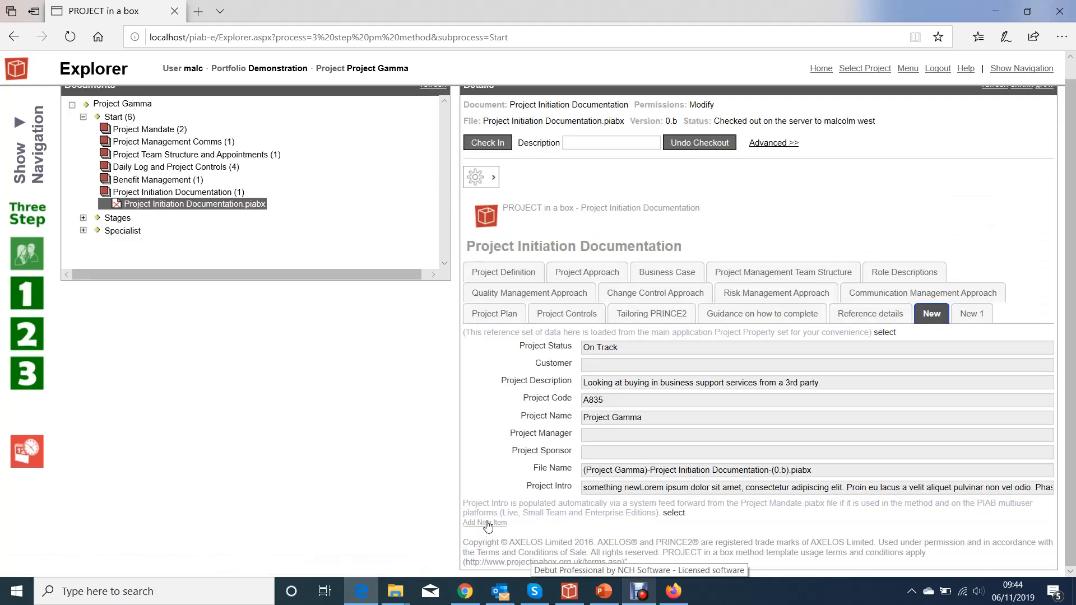
left_click(870, 313)
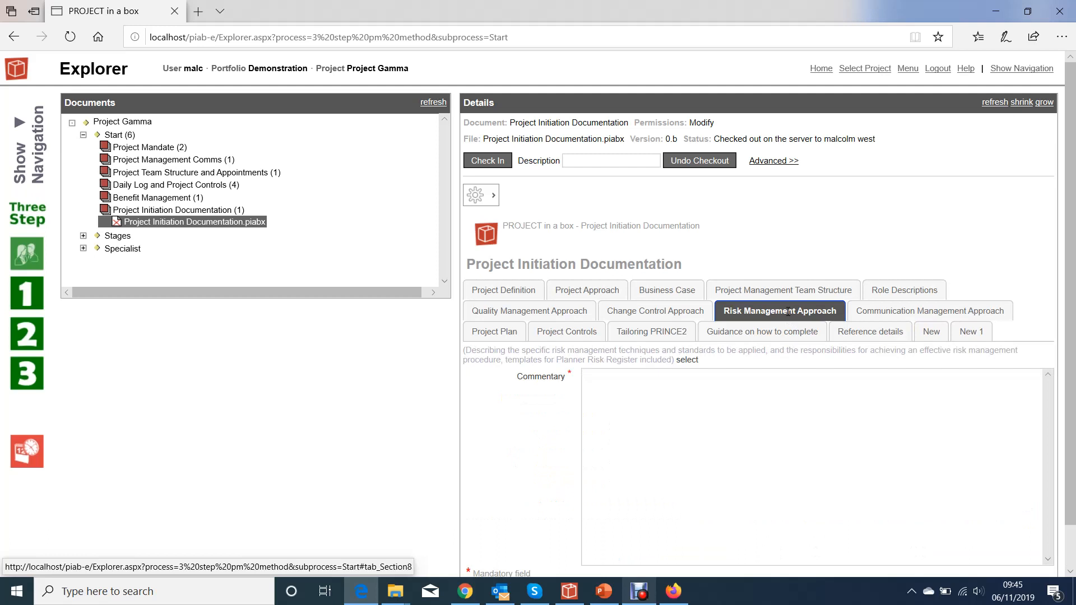
scroll(788, 312, "down", 1)
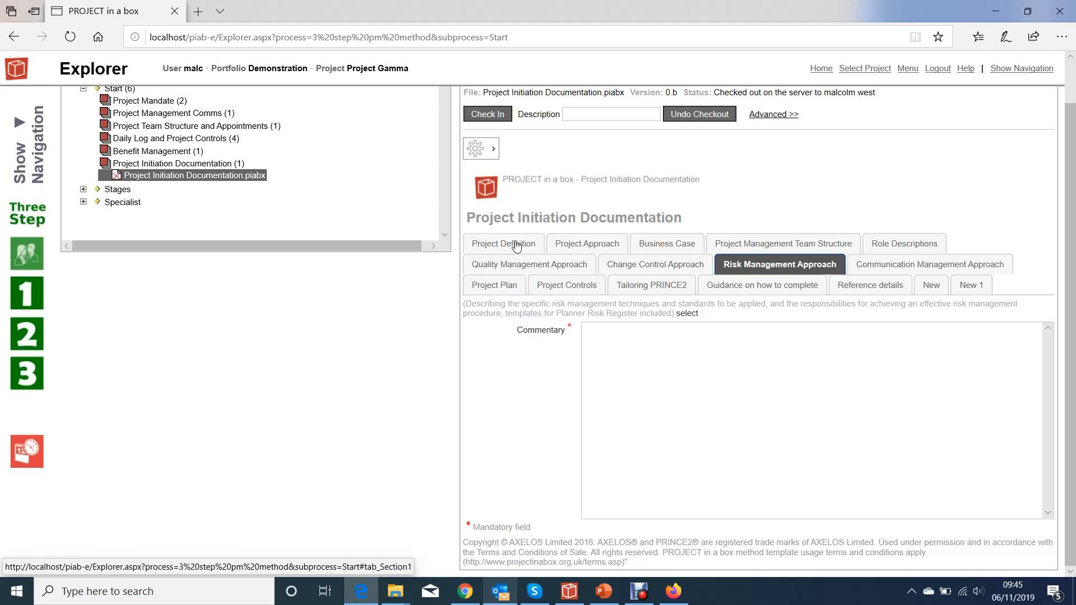
left_click(928, 287)
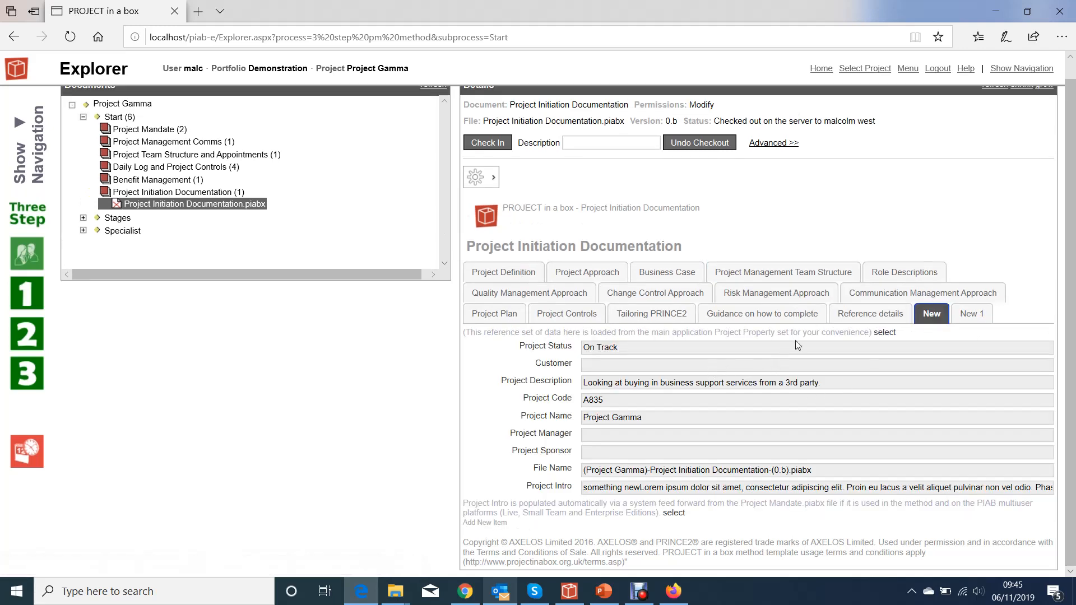